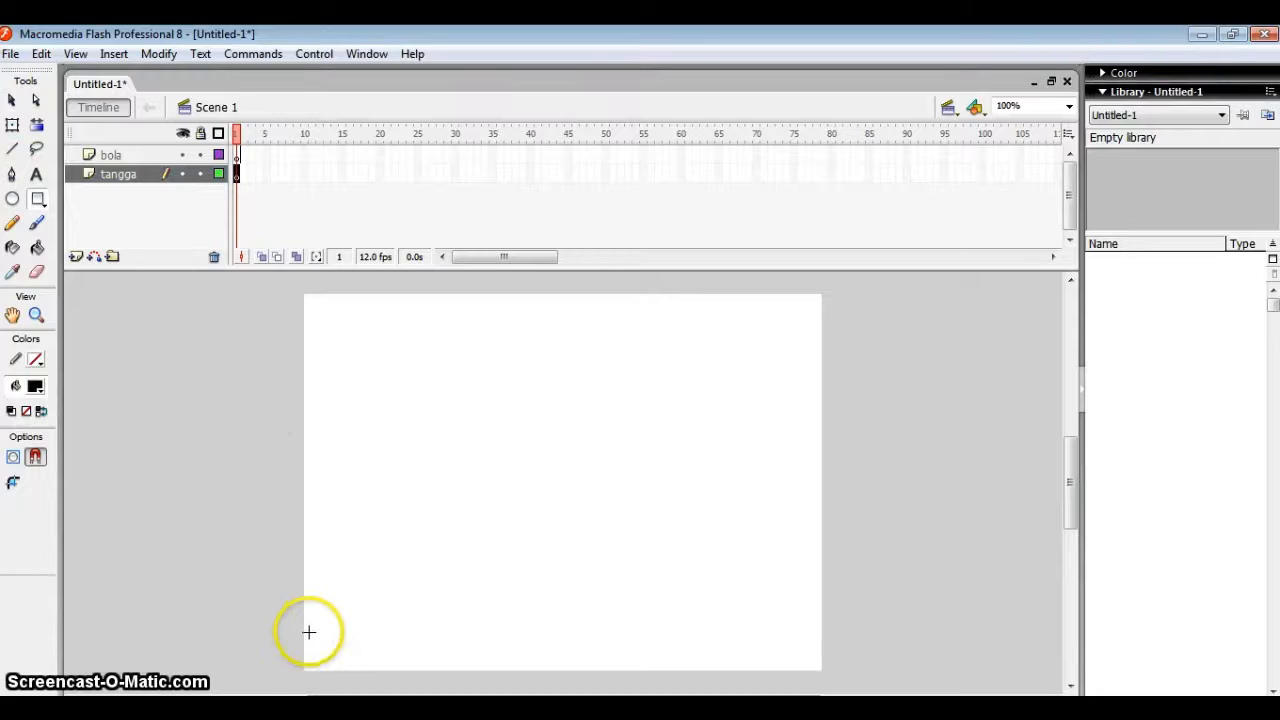
# Draw a black rectangle without an outline in the stage's lower-left corner on the tangga layer
pyautogui.moveTo(345, 634); pyautogui.dragTo(305, 634)
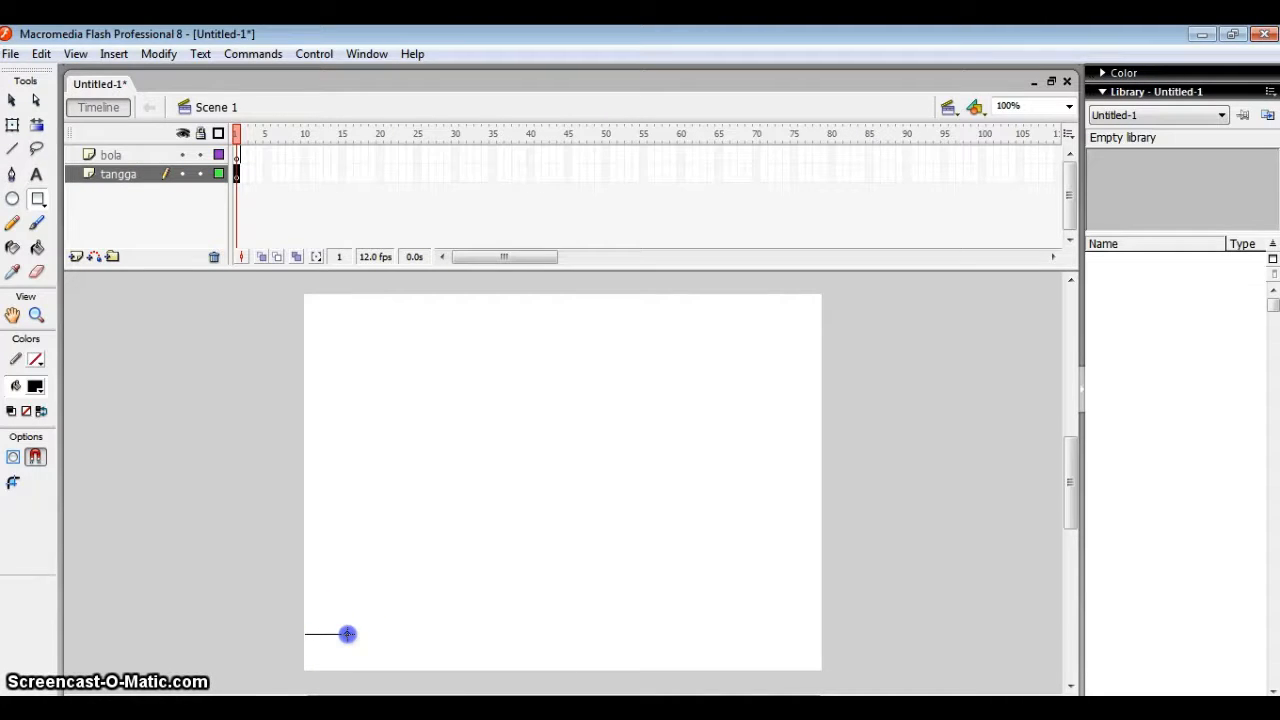
pyautogui.moveTo(347, 634); pyautogui.dragTo(428, 635)
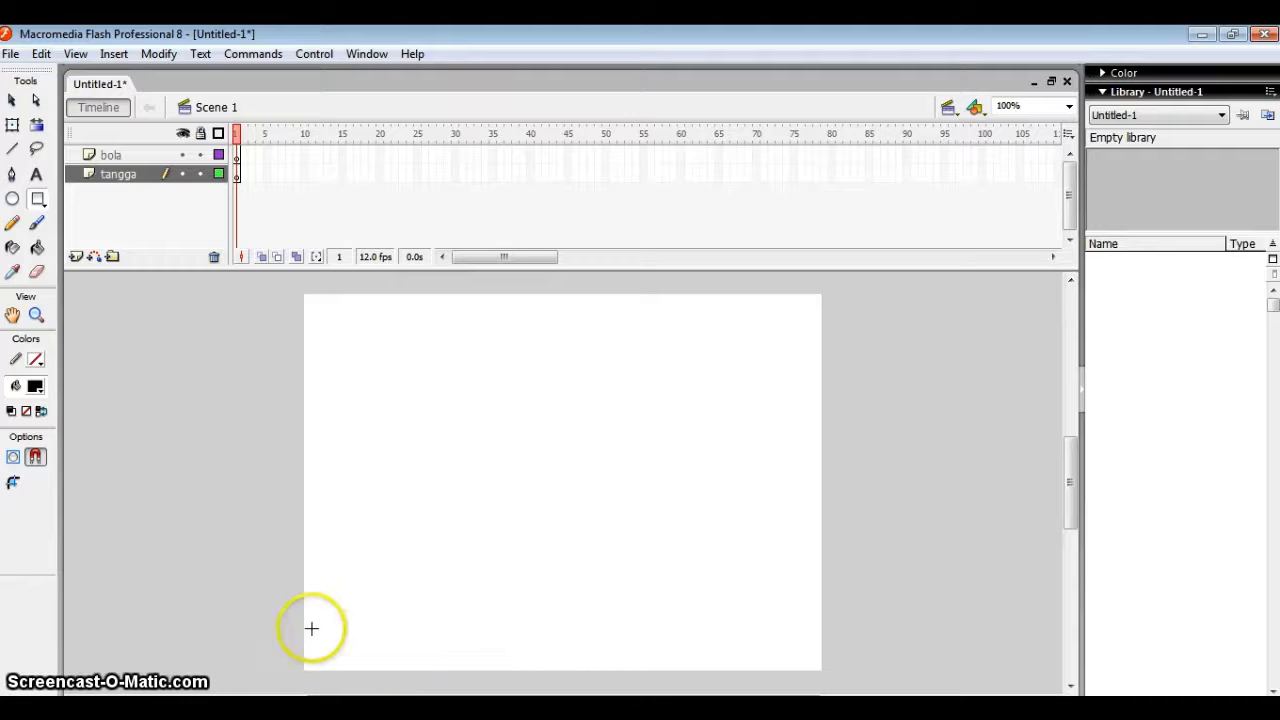
pyautogui.moveTo(306, 627); pyautogui.dragTo(468, 669)
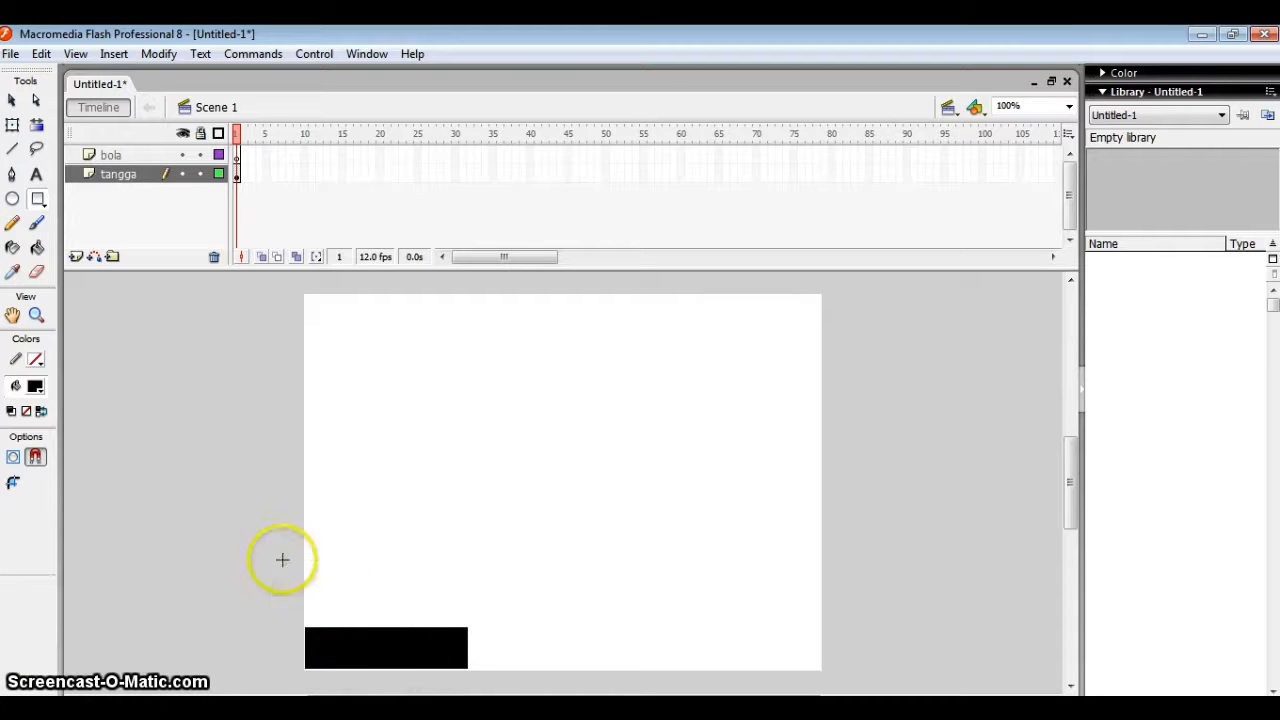
# Copy the black rectangle and paste a duplicate onto the stage
pyautogui.click(12, 100)
pyautogui.rightClick(408, 642)
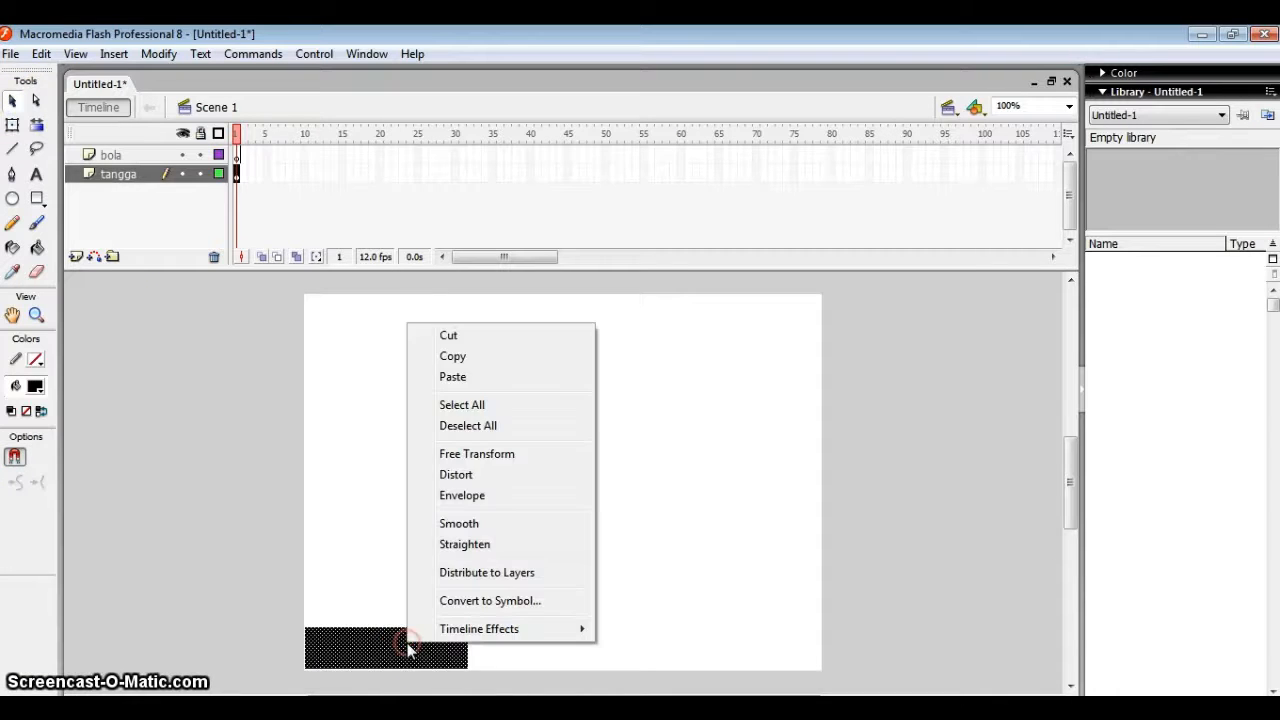
pyautogui.click(453, 356)
pyautogui.rightClick(413, 593)
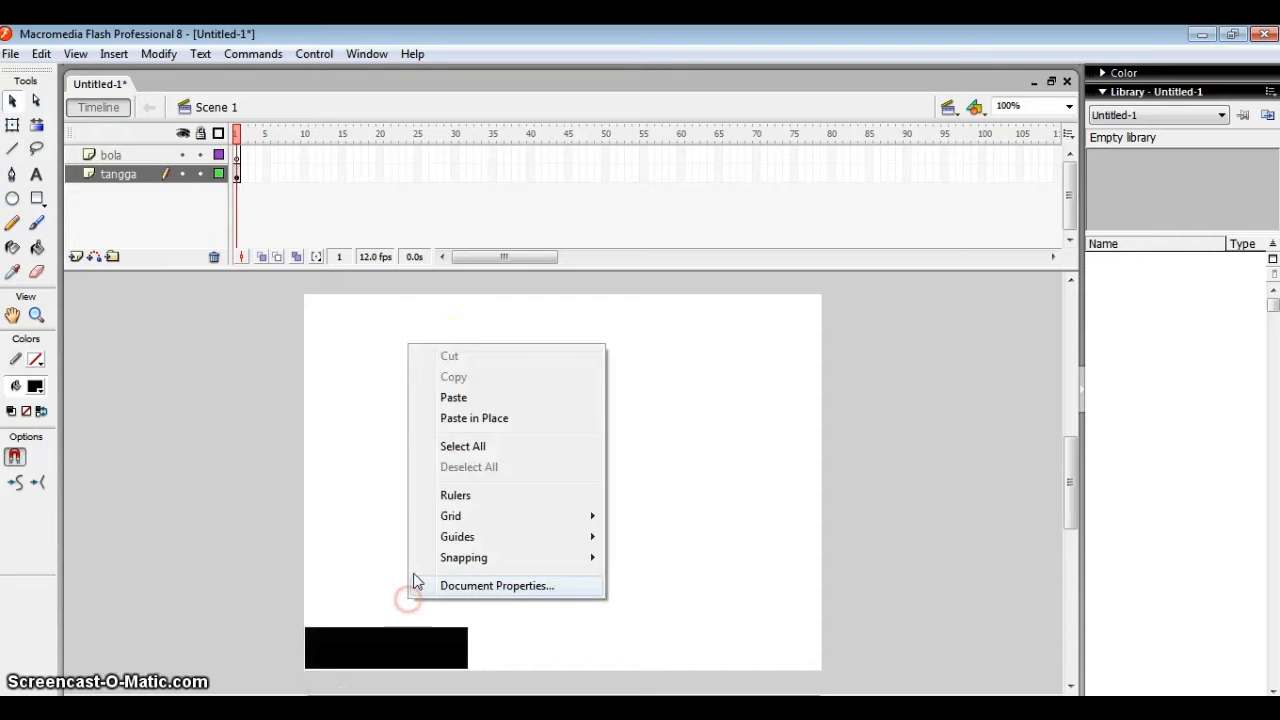
pyautogui.click(453, 398)
# Try stacking the pasted rectangle flush on the first one and shortening its right side to form a stair step
pyautogui.moveTo(566, 470); pyautogui.dragTo(390, 600)
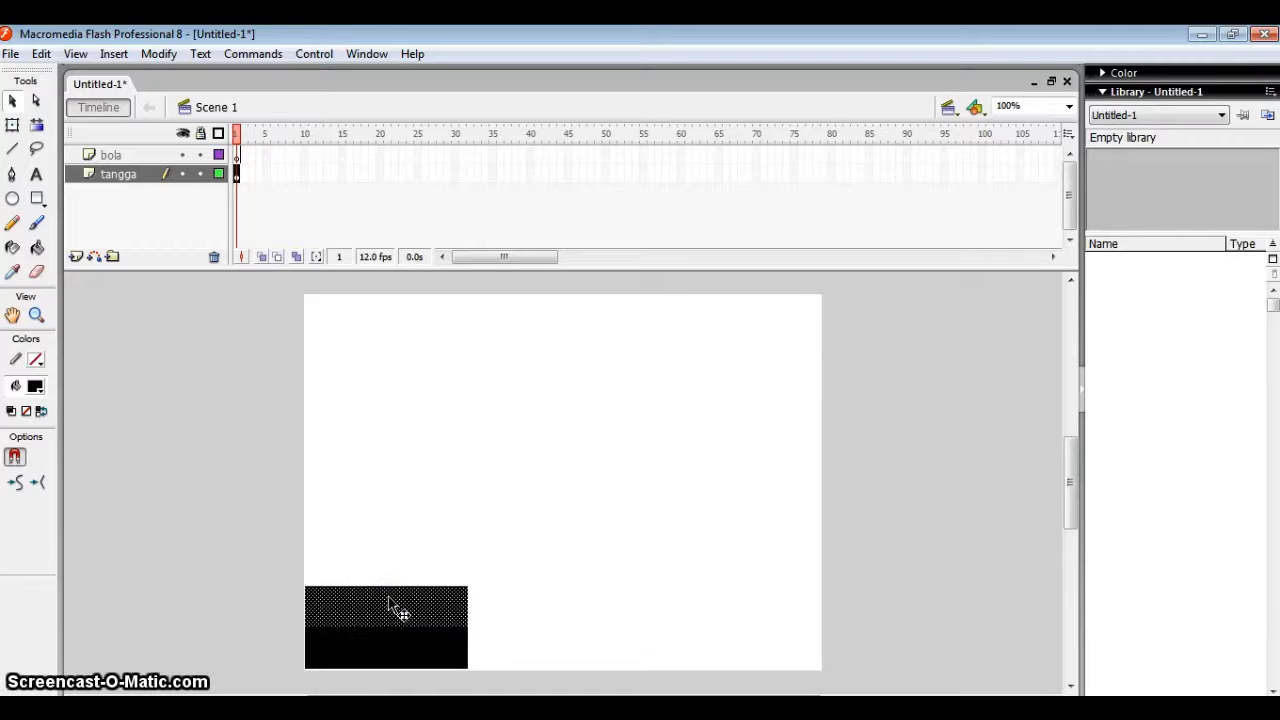
pyautogui.click(13, 125)
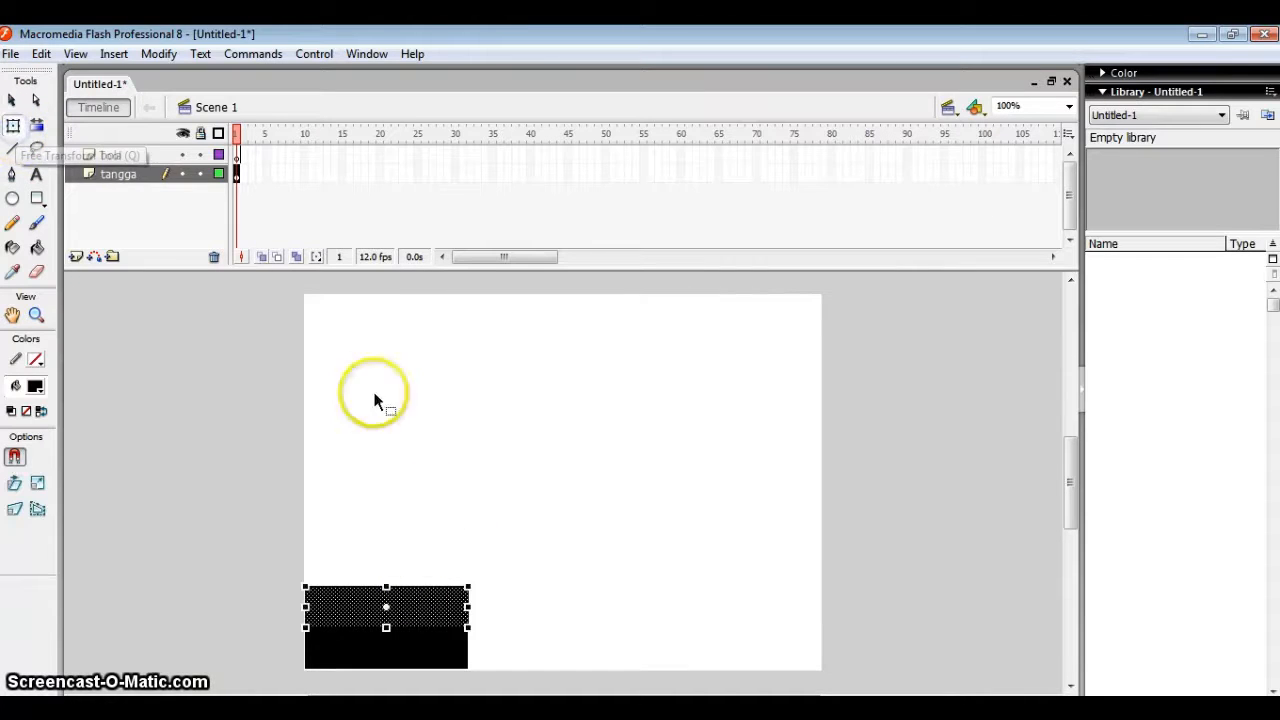
pyautogui.moveTo(466, 604); pyautogui.dragTo(437, 607)
pyautogui.click(426, 513)
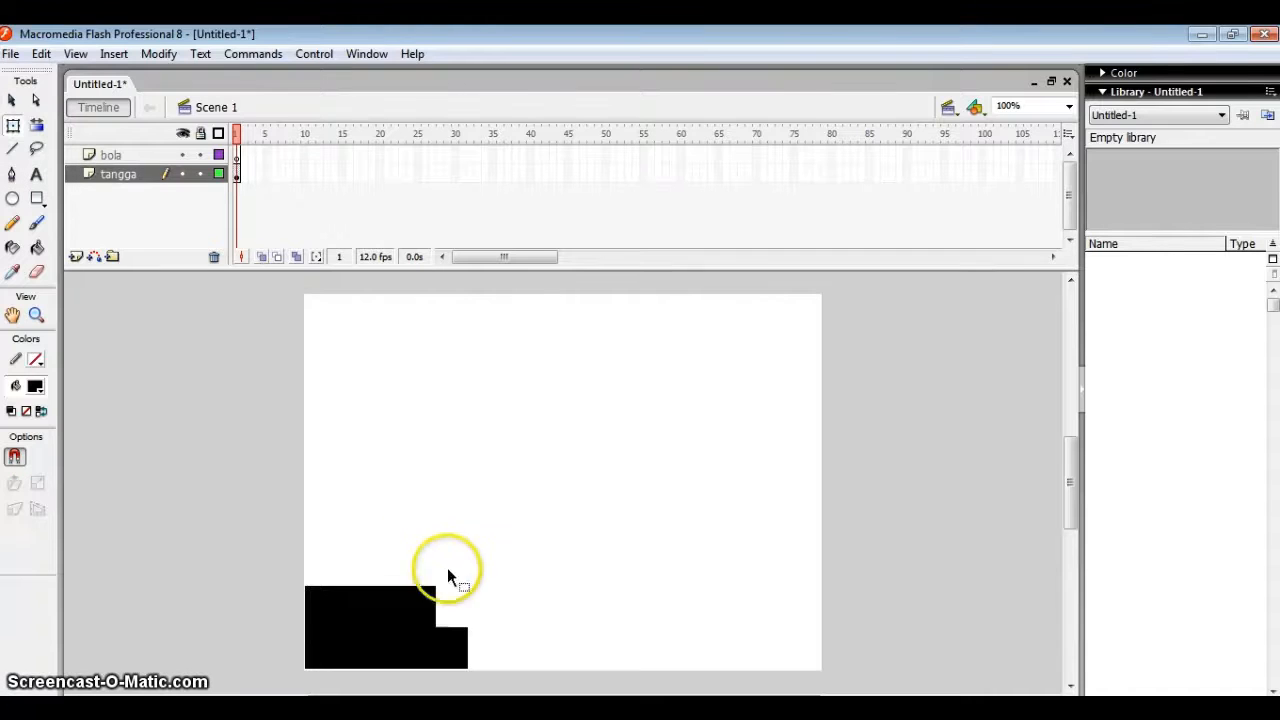
# Try adjusting the upper step of the merged shape, and undo back to the separate pasted rectangle at the stage's centre
pyautogui.click(423, 646)
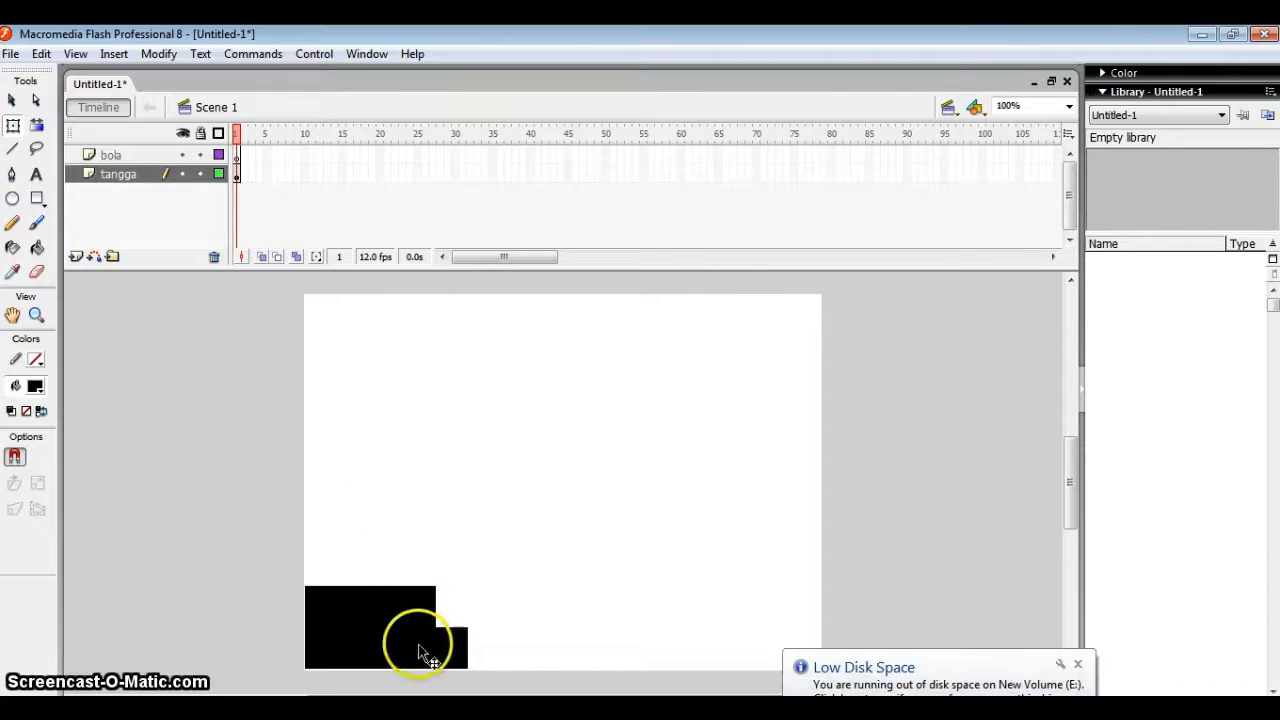
pyautogui.click(451, 531)
pyautogui.click(405, 615)
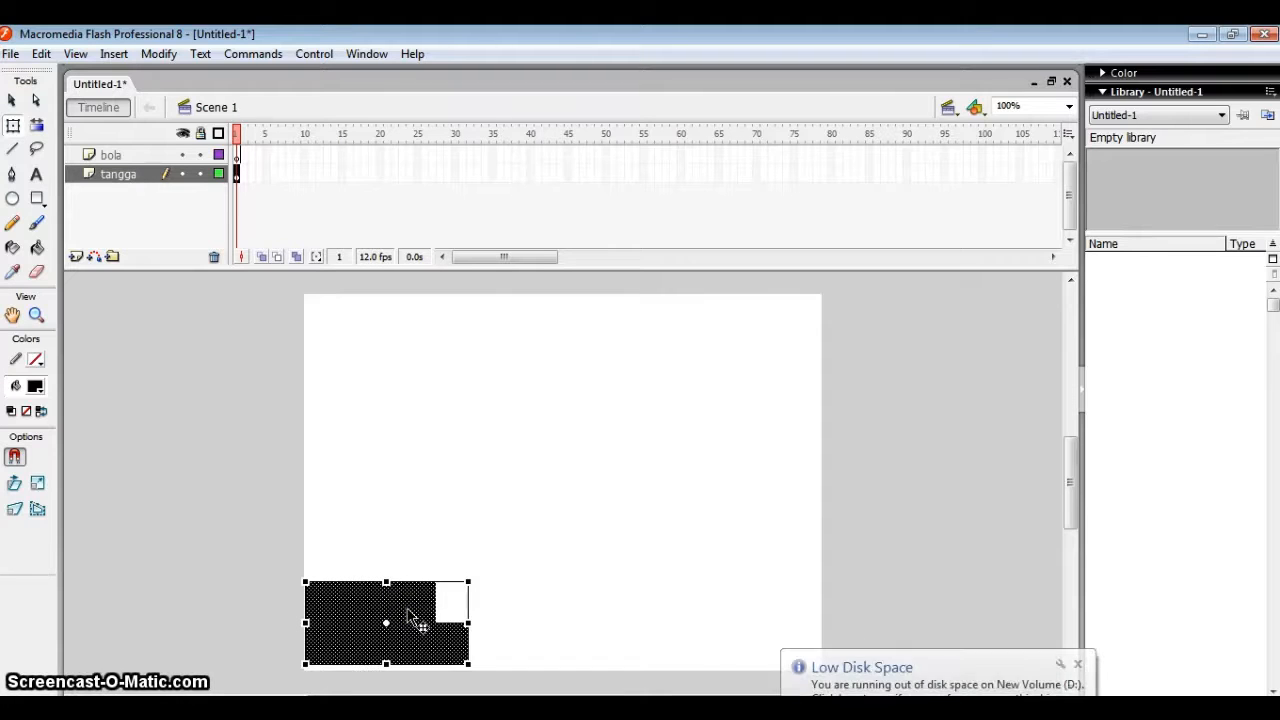
pyautogui.moveTo(406, 609); pyautogui.dragTo(409, 614)
pyautogui.click(472, 520)
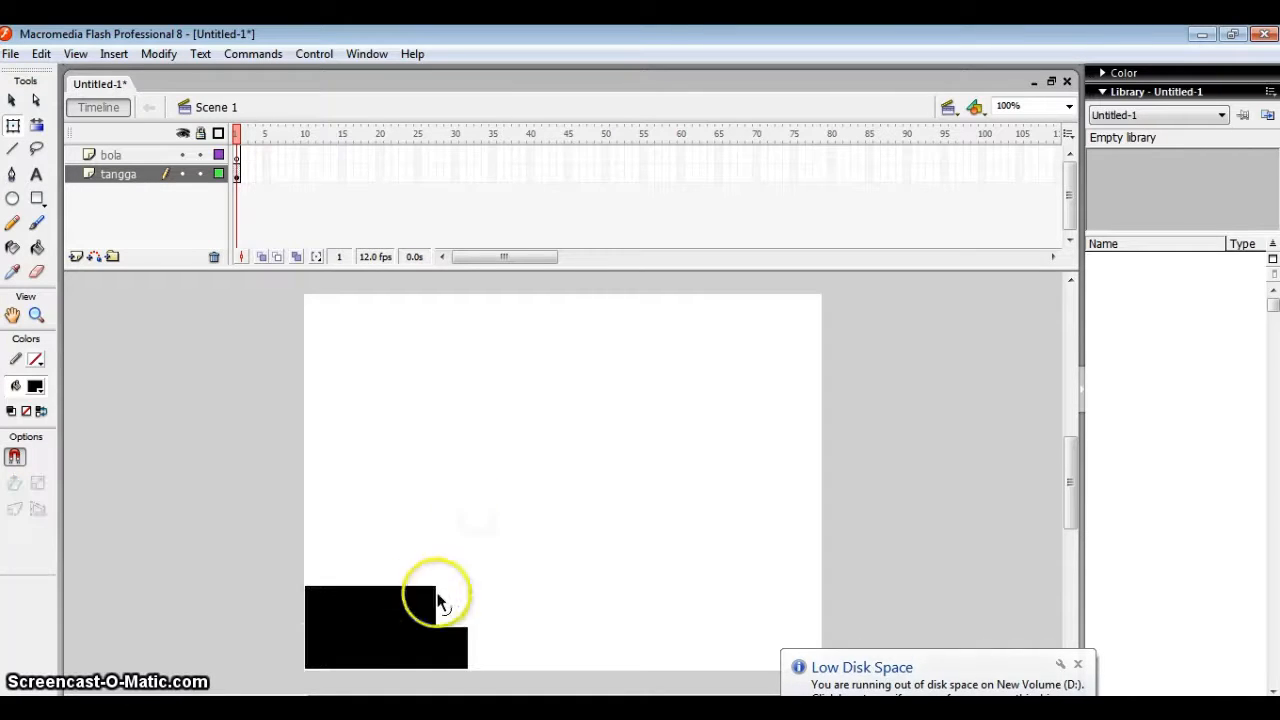
pyautogui.click(438, 600)
pyautogui.click(411, 565)
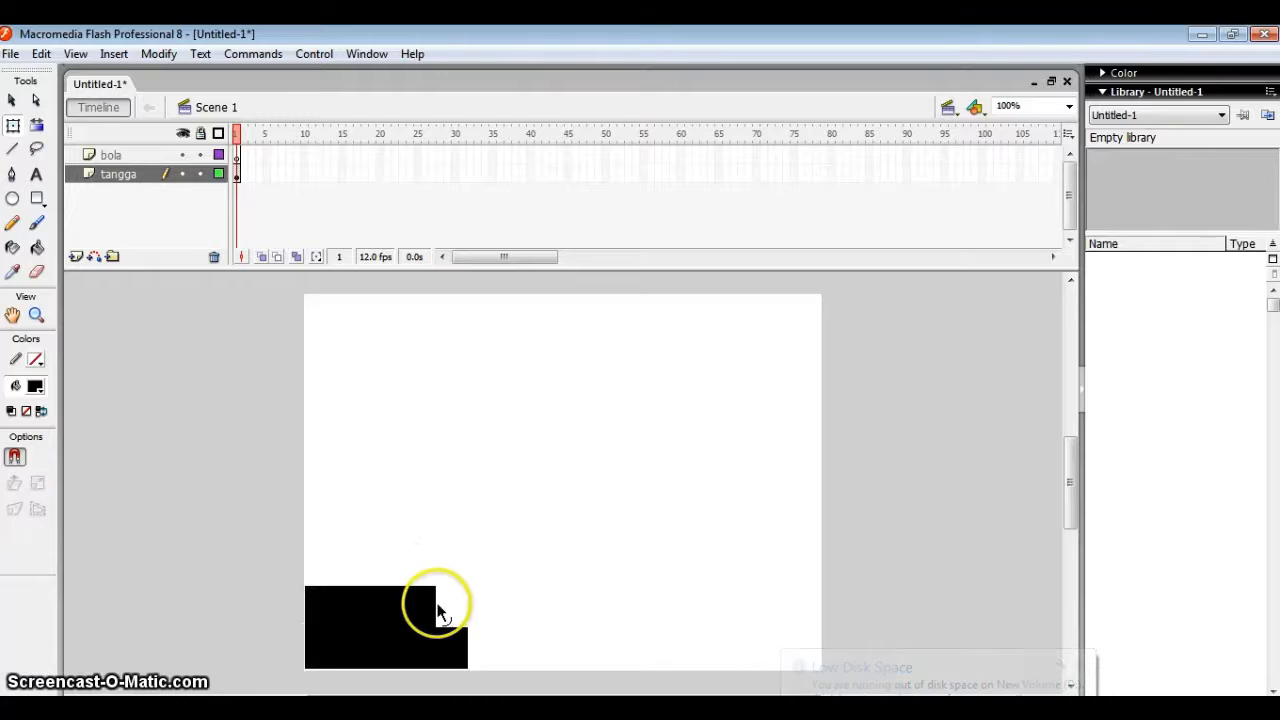
pyautogui.moveTo(437, 604); pyautogui.dragTo(318, 612)
pyautogui.hotkey('ctrl', 'z')
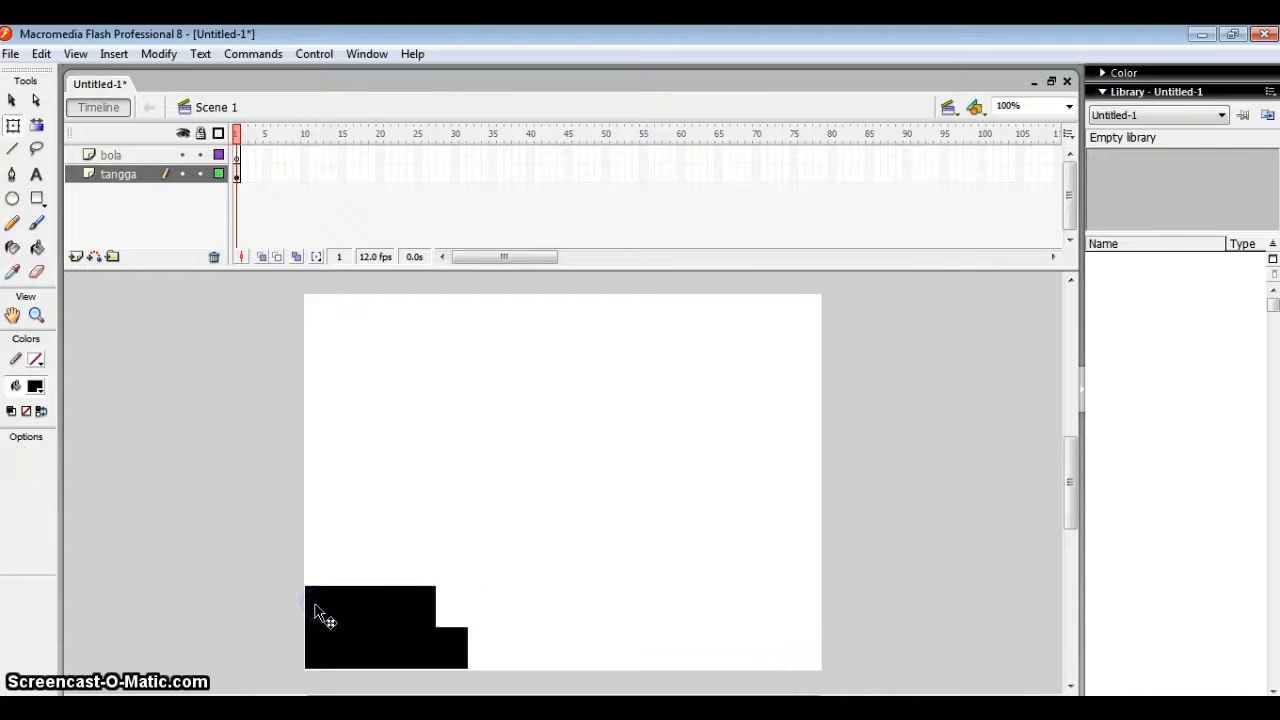
pyautogui.click(318, 612)
pyautogui.hotkey('ctrl', 'z')
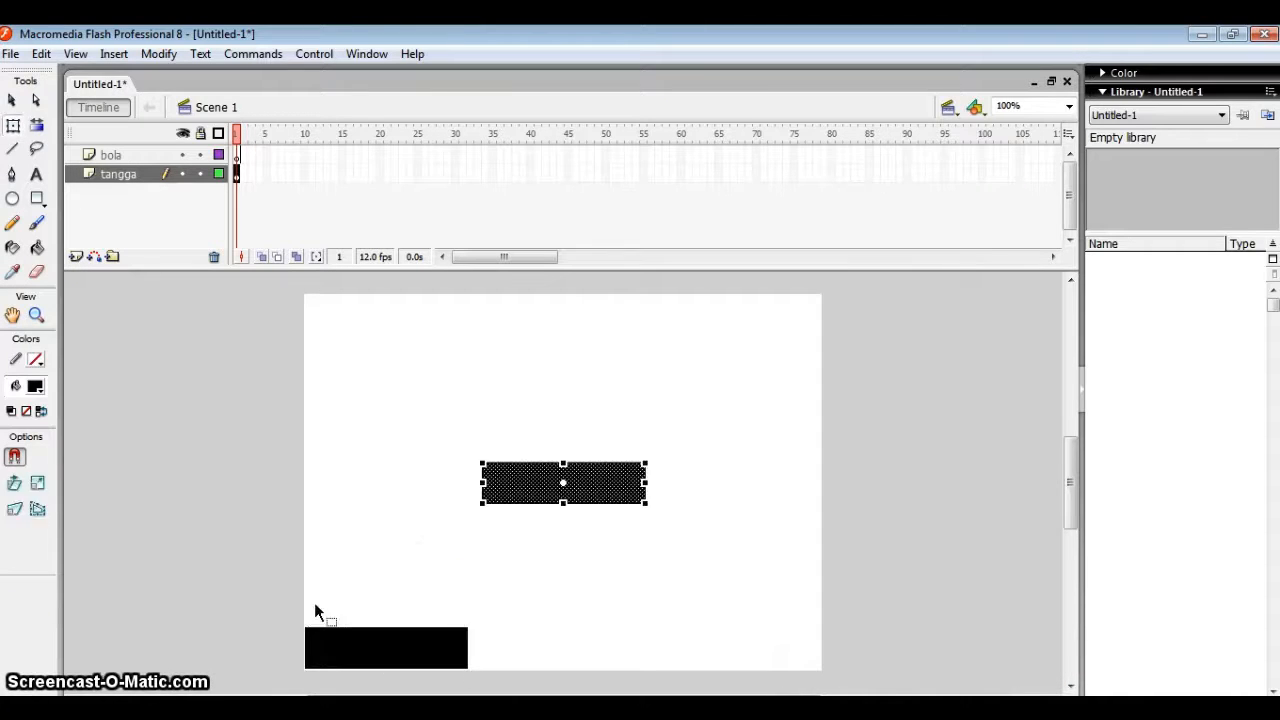
# Widen the bottom rectangle to about half the stage width and stack the pasted copy on it as a shorter second stair step
pyautogui.click(460, 648)
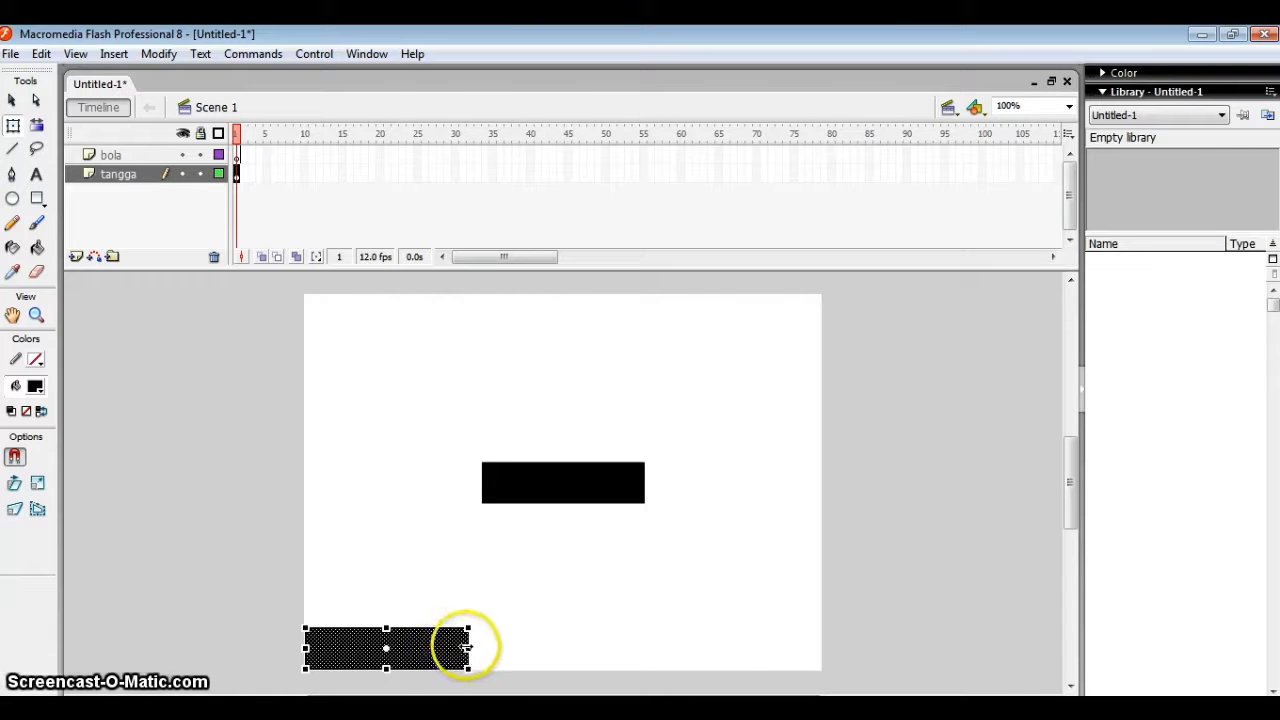
pyautogui.moveTo(468, 648); pyautogui.dragTo(470, 648)
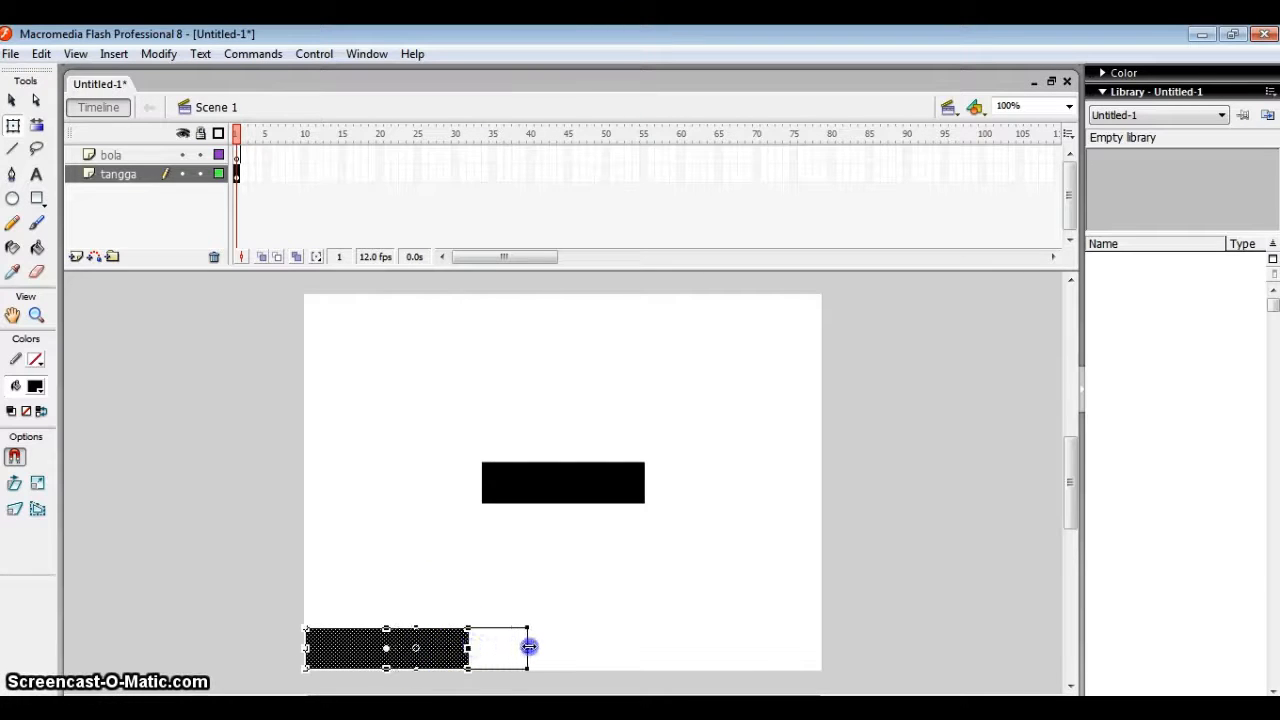
pyautogui.moveTo(557, 647); pyautogui.dragTo(557, 647)
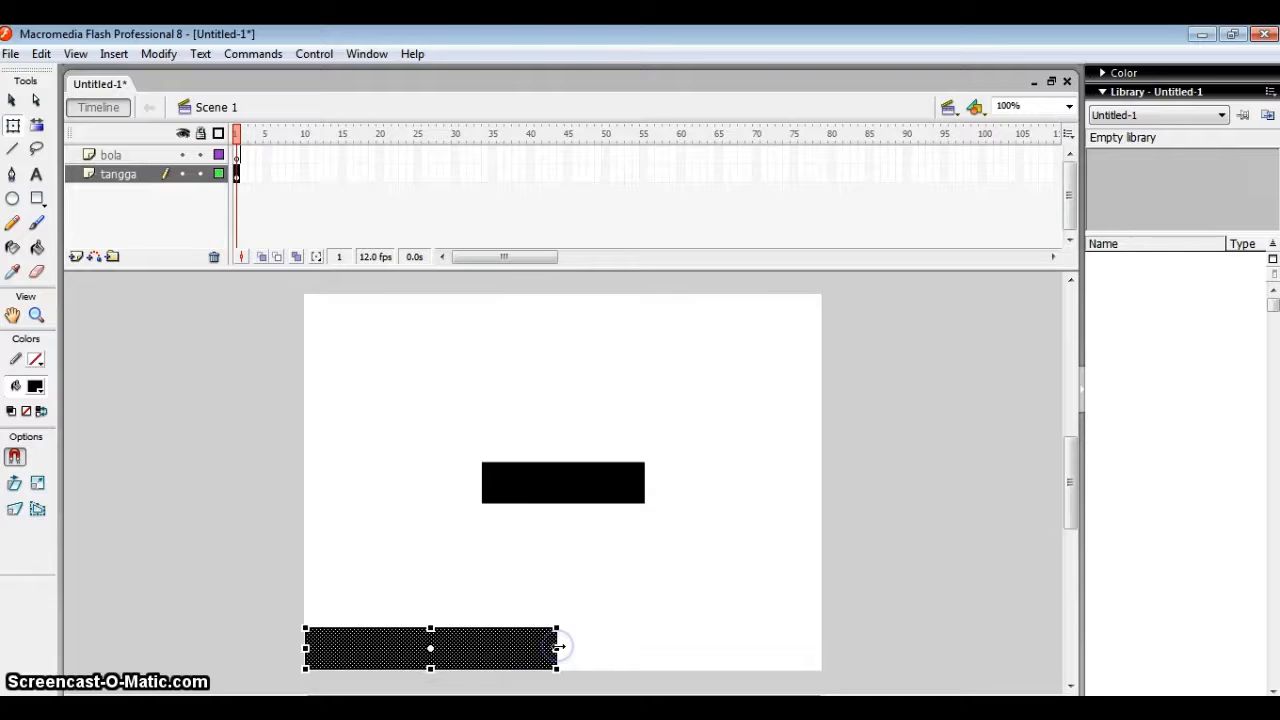
pyautogui.click(574, 491)
pyautogui.moveTo(574, 492); pyautogui.dragTo(504, 612)
# Paste another rectangle, place it flush left on the second stair step, and shorten it to form the third step
pyautogui.rightClick(532, 462)
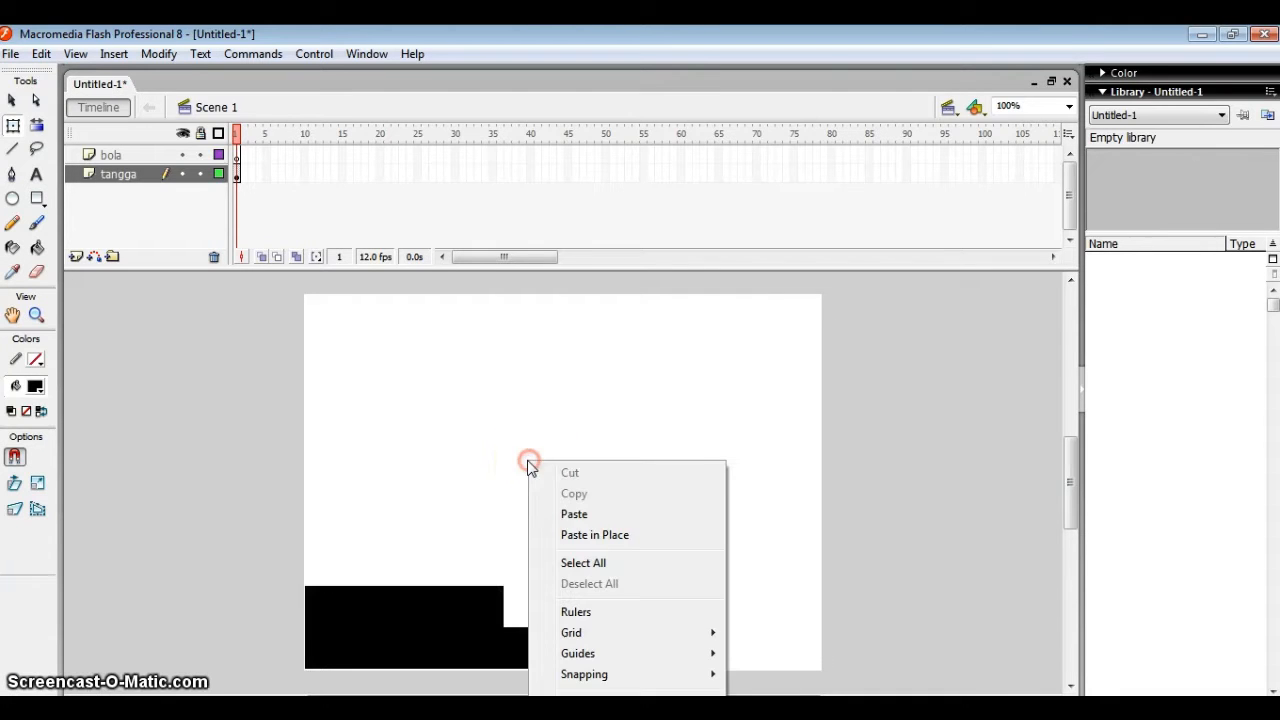
pyautogui.click(556, 508)
pyautogui.moveTo(566, 470); pyautogui.dragTo(352, 558)
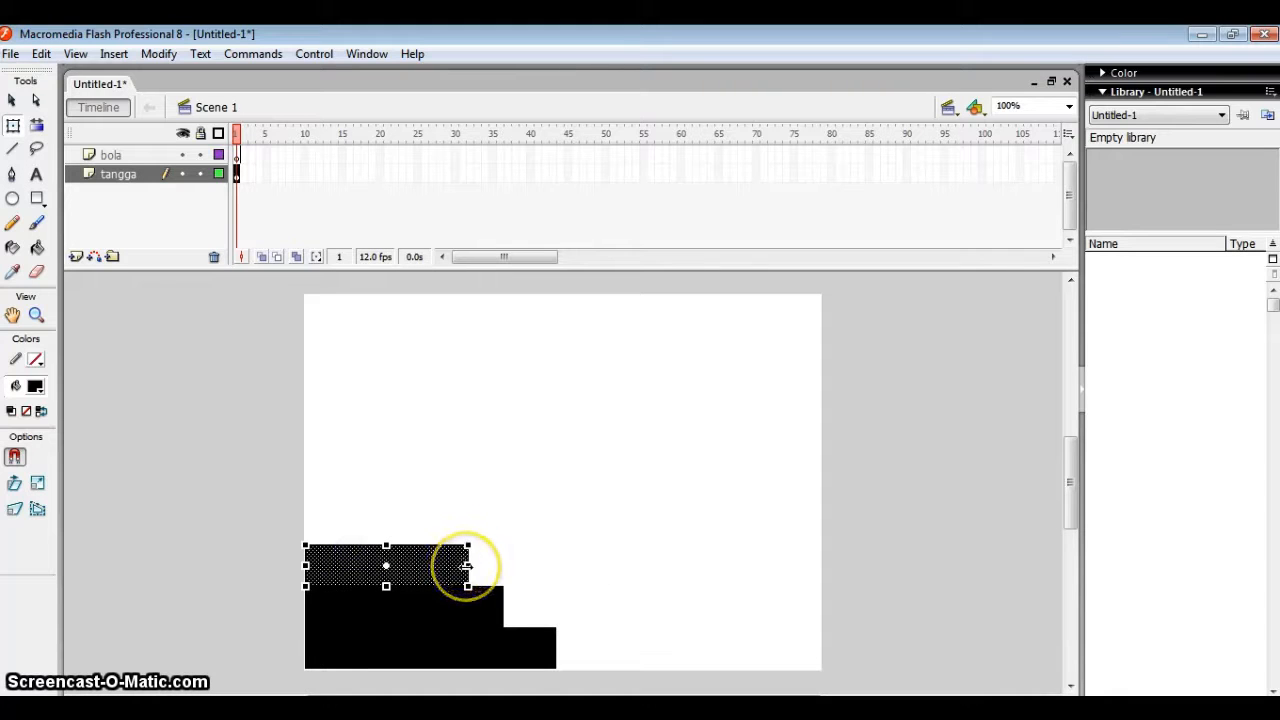
pyautogui.moveTo(466, 566); pyautogui.dragTo(451, 567)
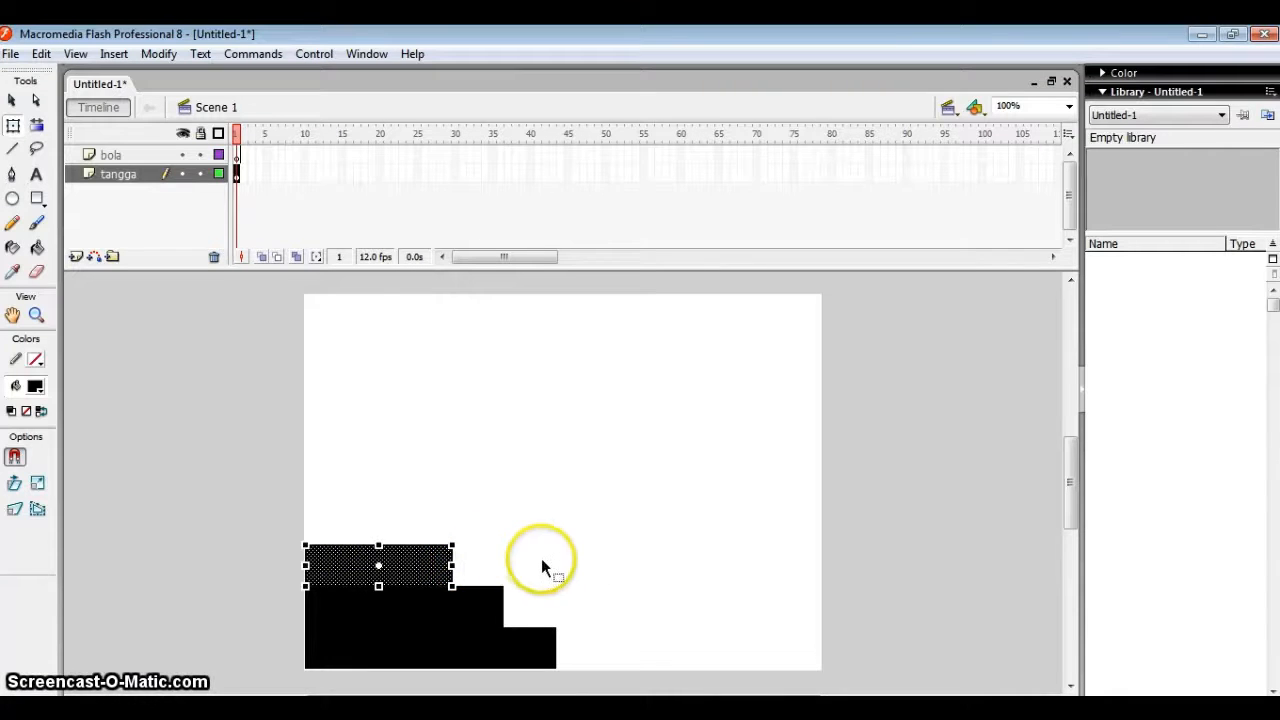
# Add a fourth stair step by pasting a rectangle flush left on the third step and shortening it
pyautogui.click(555, 472)
pyautogui.rightClick(553, 438)
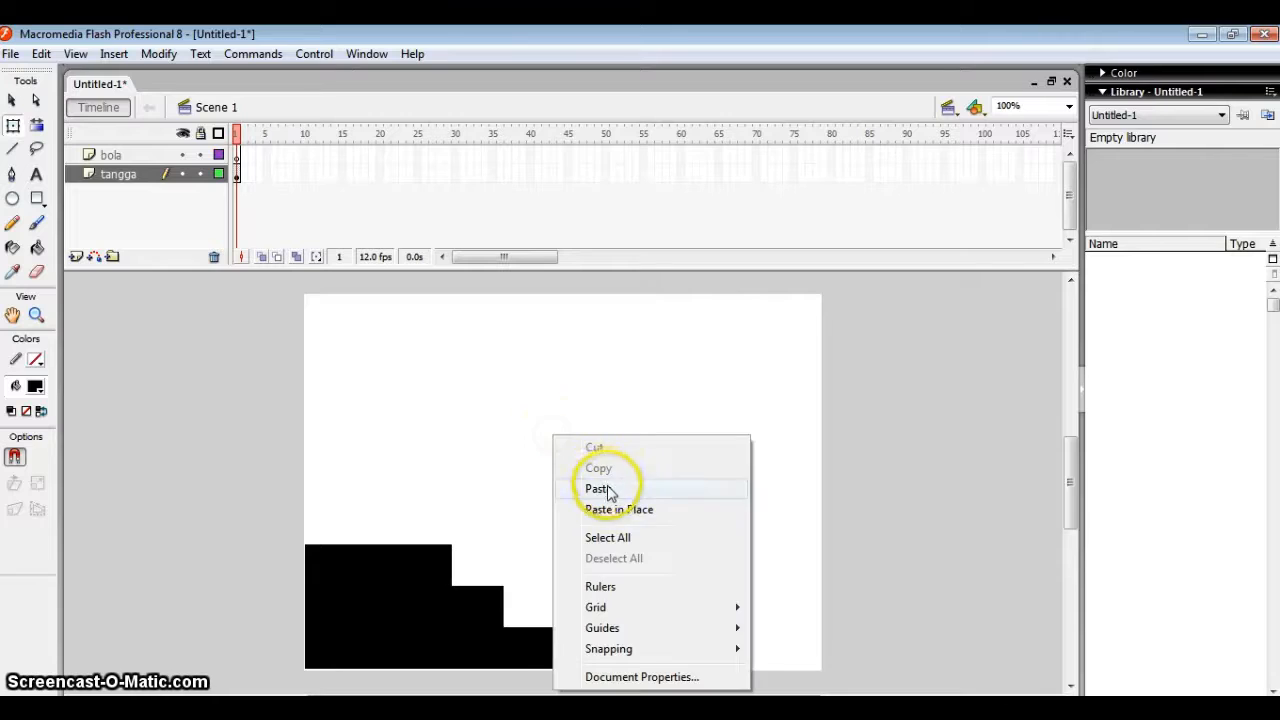
pyautogui.click(606, 486)
pyautogui.moveTo(596, 486); pyautogui.dragTo(413, 524)
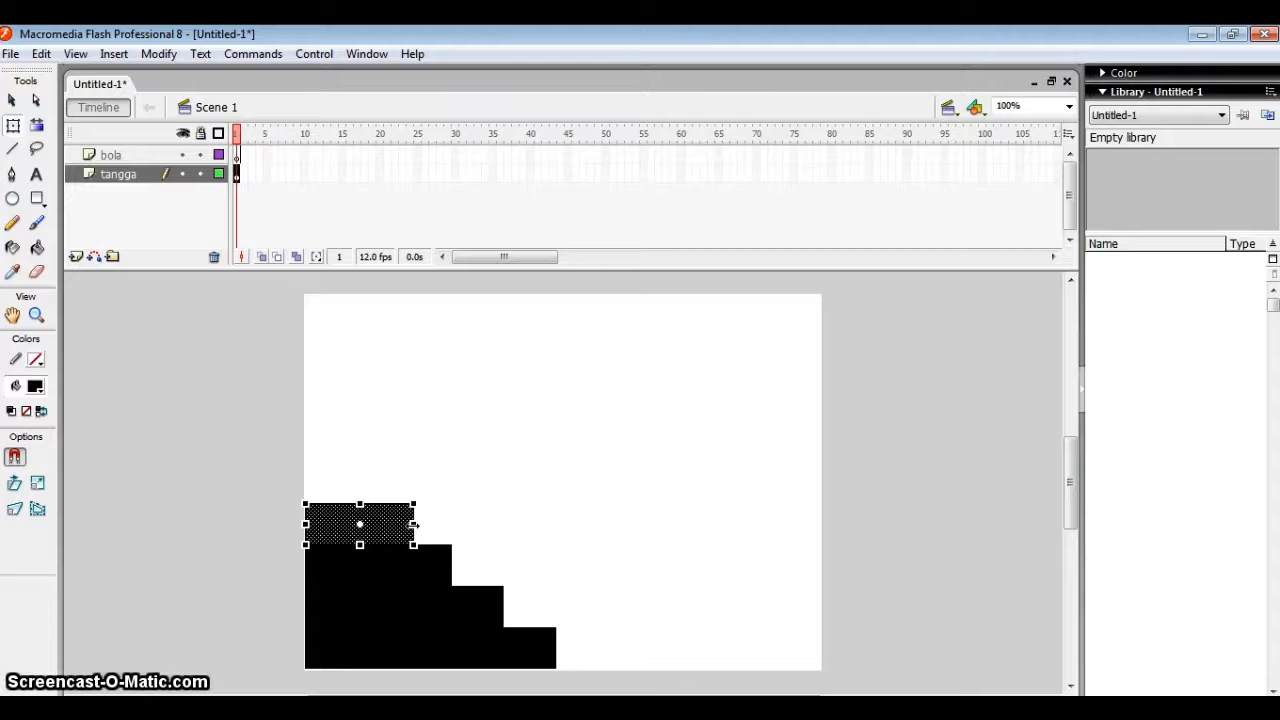
# Add a fifth stair step by pasting a rectangle flush left on the fourth step and shortening it
pyautogui.click(522, 445)
pyautogui.rightClick(522, 445)
pyautogui.click(566, 494)
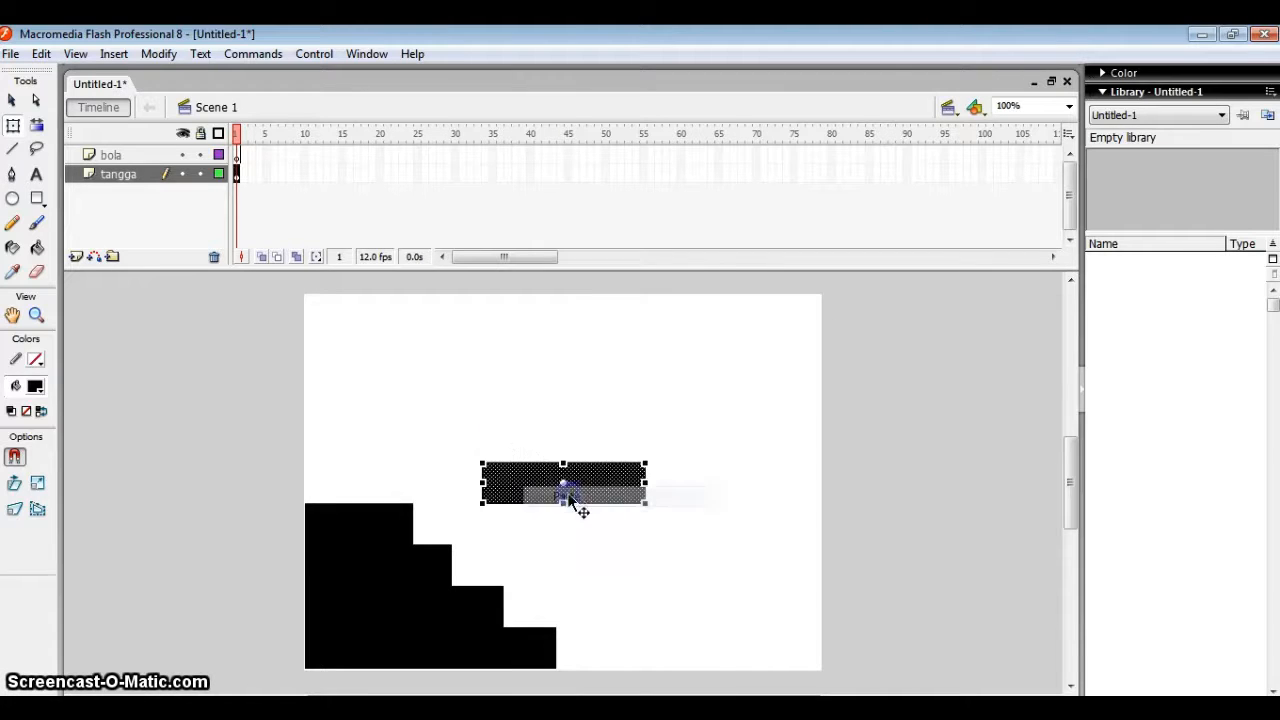
pyautogui.moveTo(580, 472); pyautogui.dragTo(375, 483)
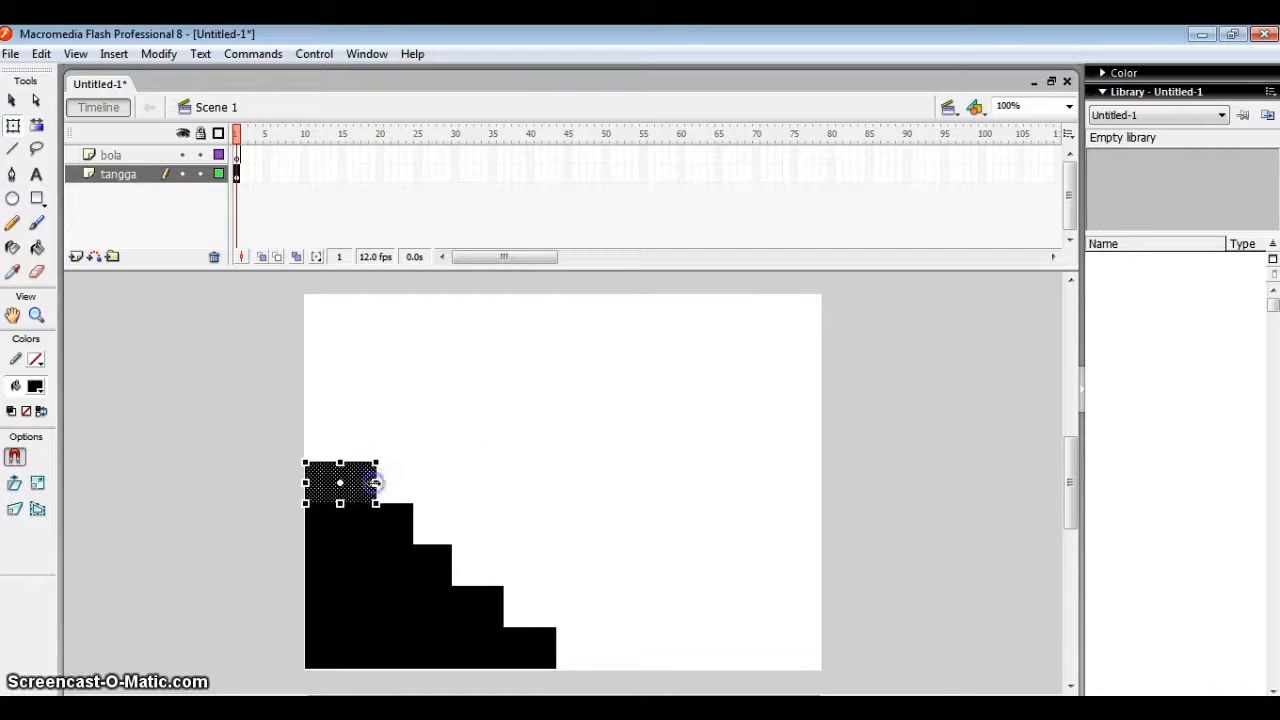
# Paste a rectangle on top of the fifth stair step and shorten it to form a sixth step
pyautogui.rightClick(523, 430)
pyautogui.click(551, 486)
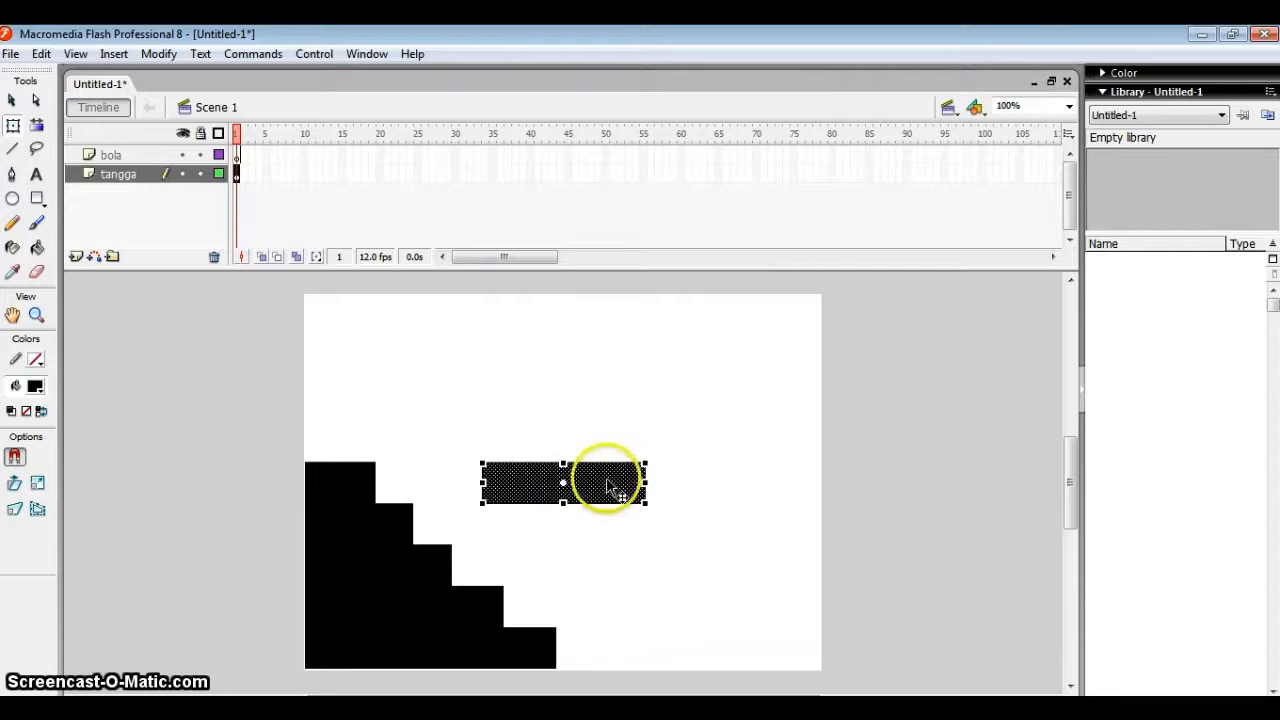
pyautogui.moveTo(605, 485); pyautogui.dragTo(342, 437)
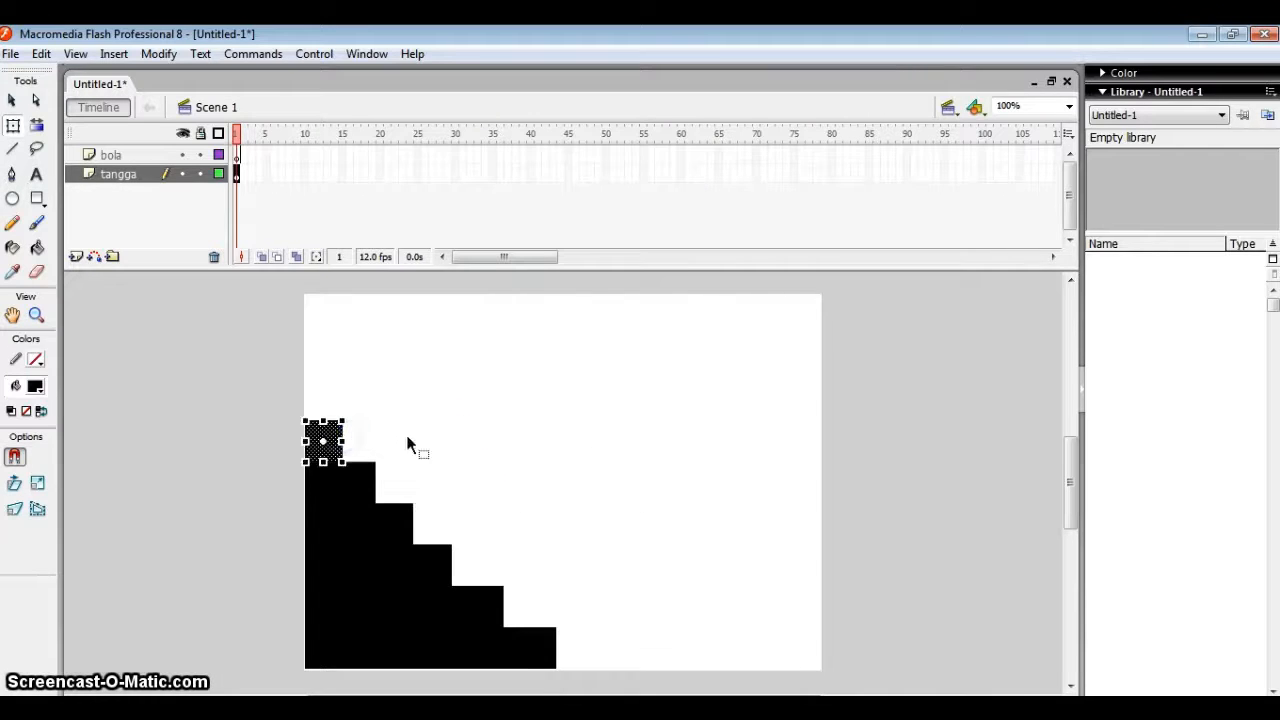
pyautogui.click(474, 437)
pyautogui.click(333, 444)
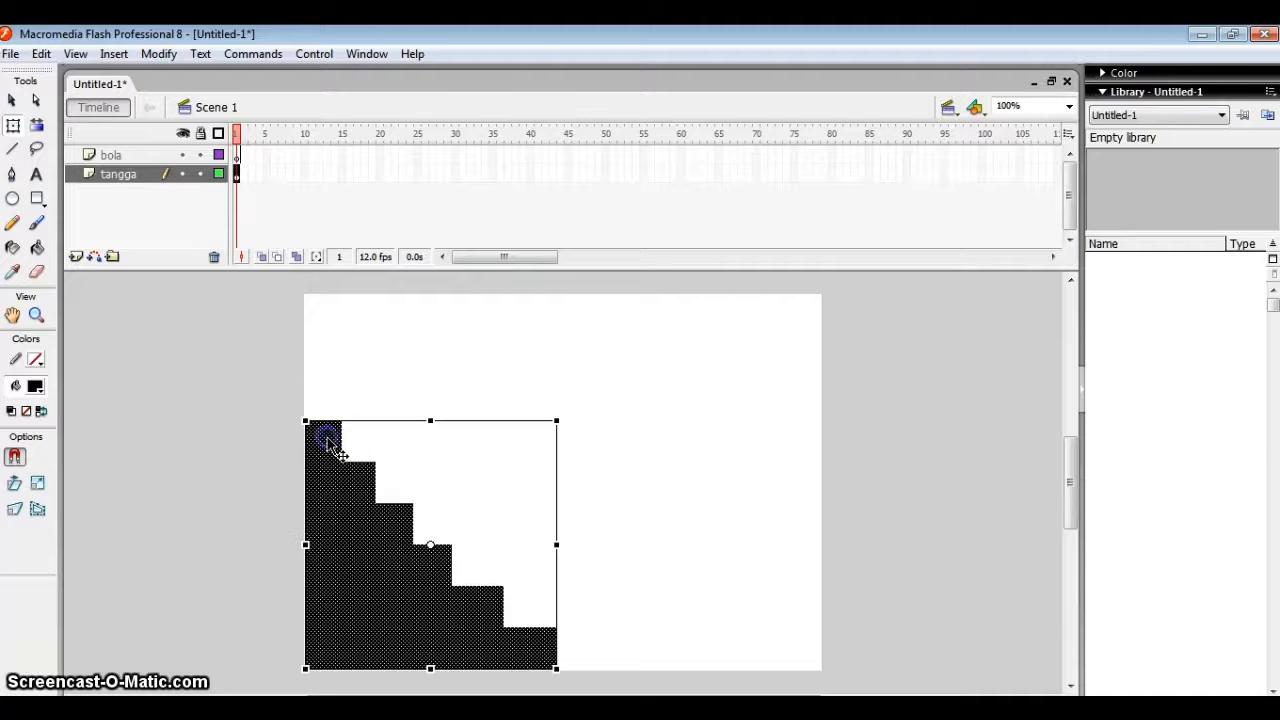
pyautogui.click(442, 361)
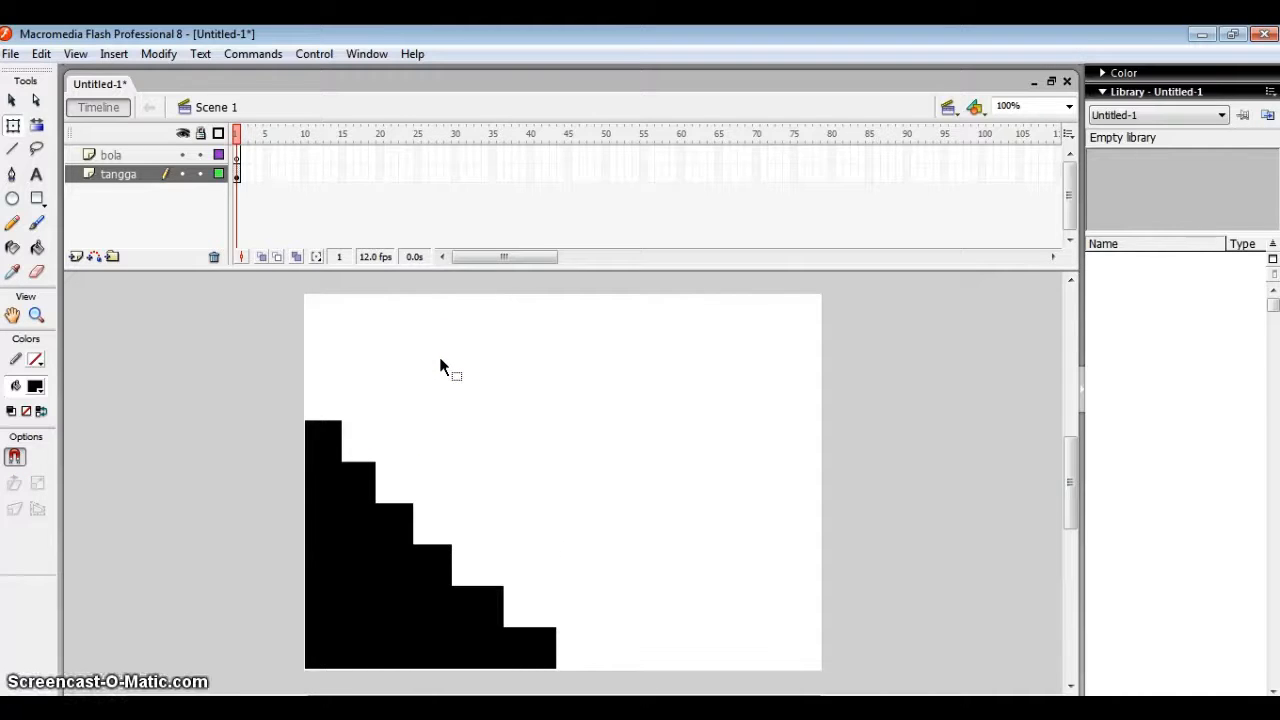
# Undo the resizing of the sixth stair rectangle and delete it from the staircase
pyautogui.hotkey('ctrl', 'z')
pyautogui.hotkey('ctrl', 'z')
pyautogui.hotkey('ctrl', 'z')
pyautogui.hotkey('ctrl', 'z')
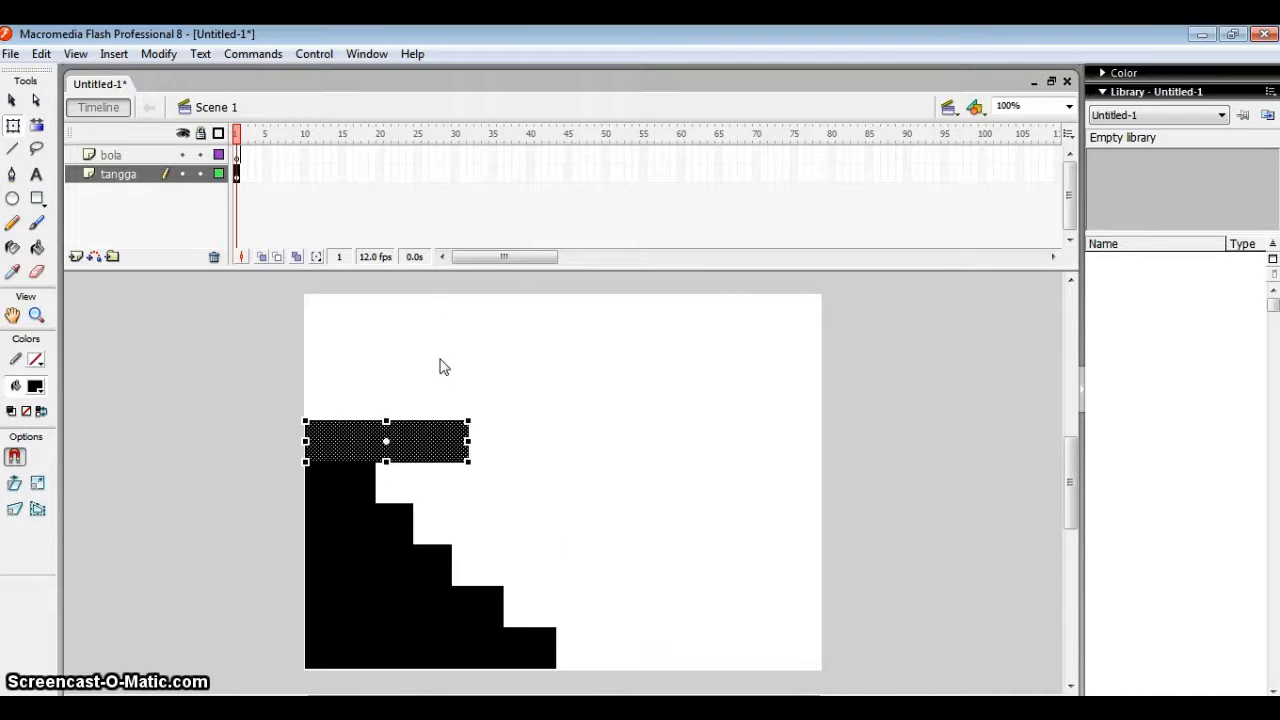
pyautogui.press('Delete')
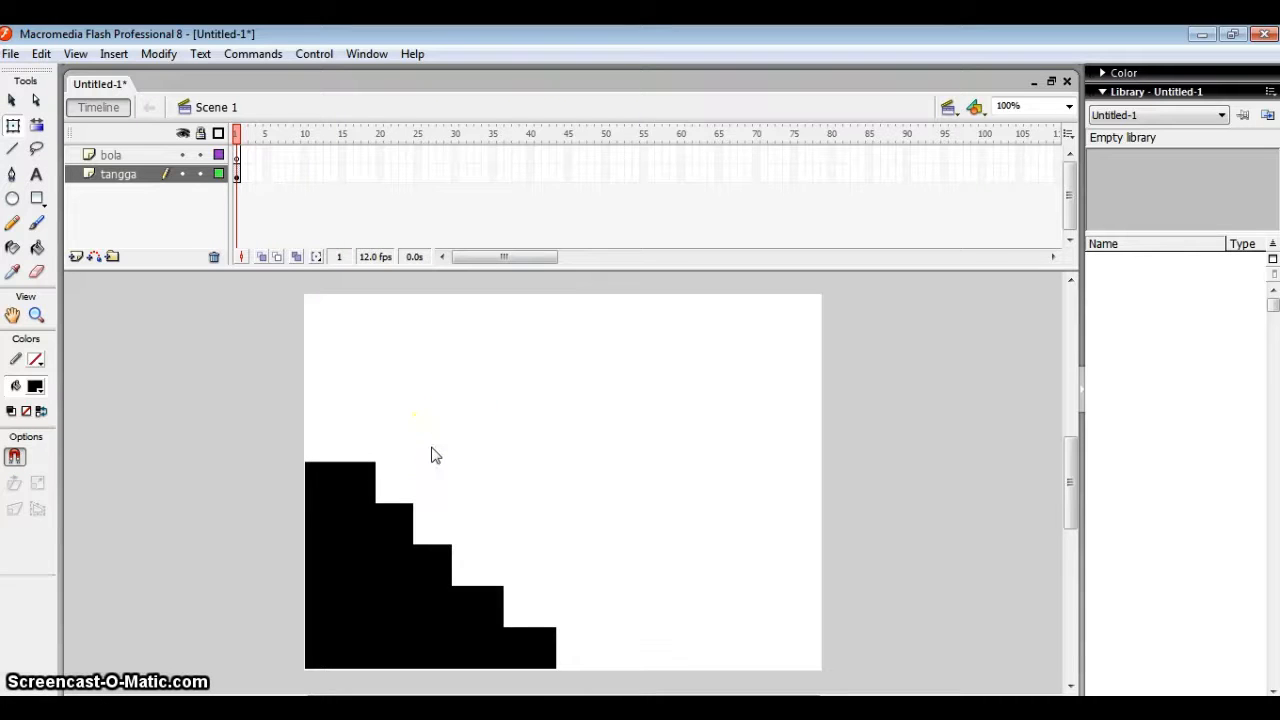
# Insert a keyframe at frame 69 of the tangga layer to extend the staircase through the animation
pyautogui.click(647, 594)
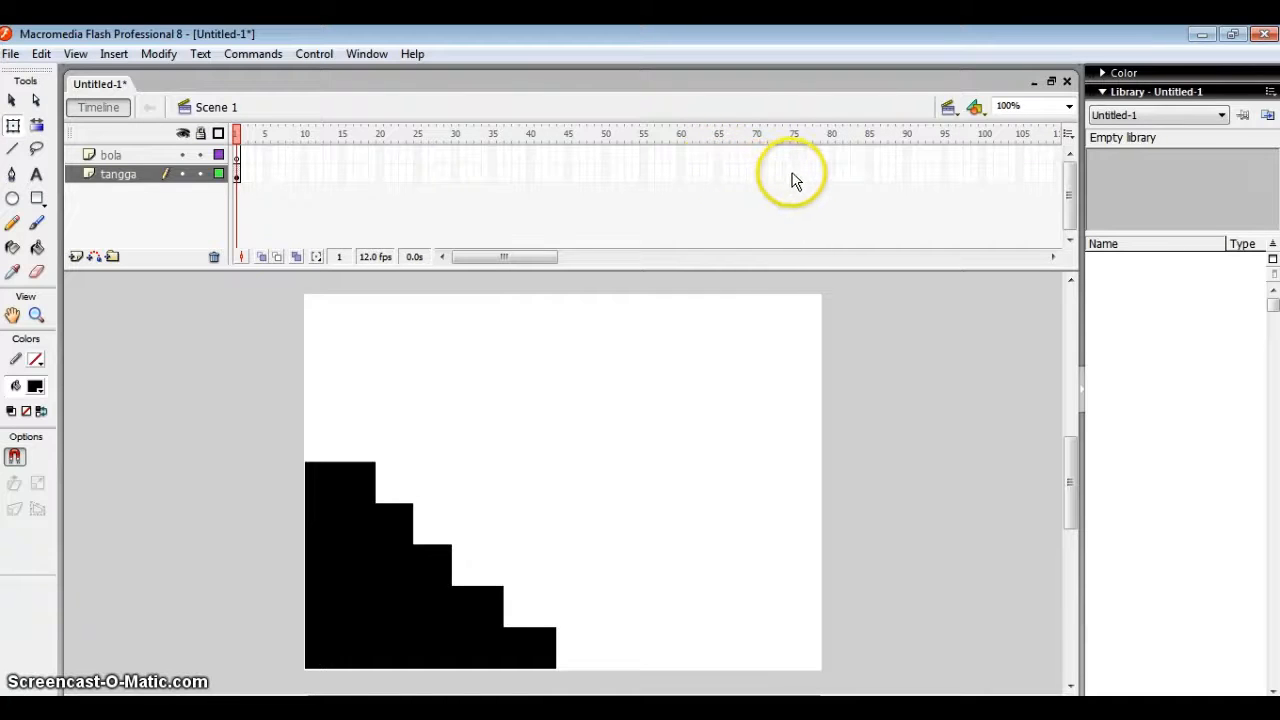
pyautogui.rightClick(752, 175)
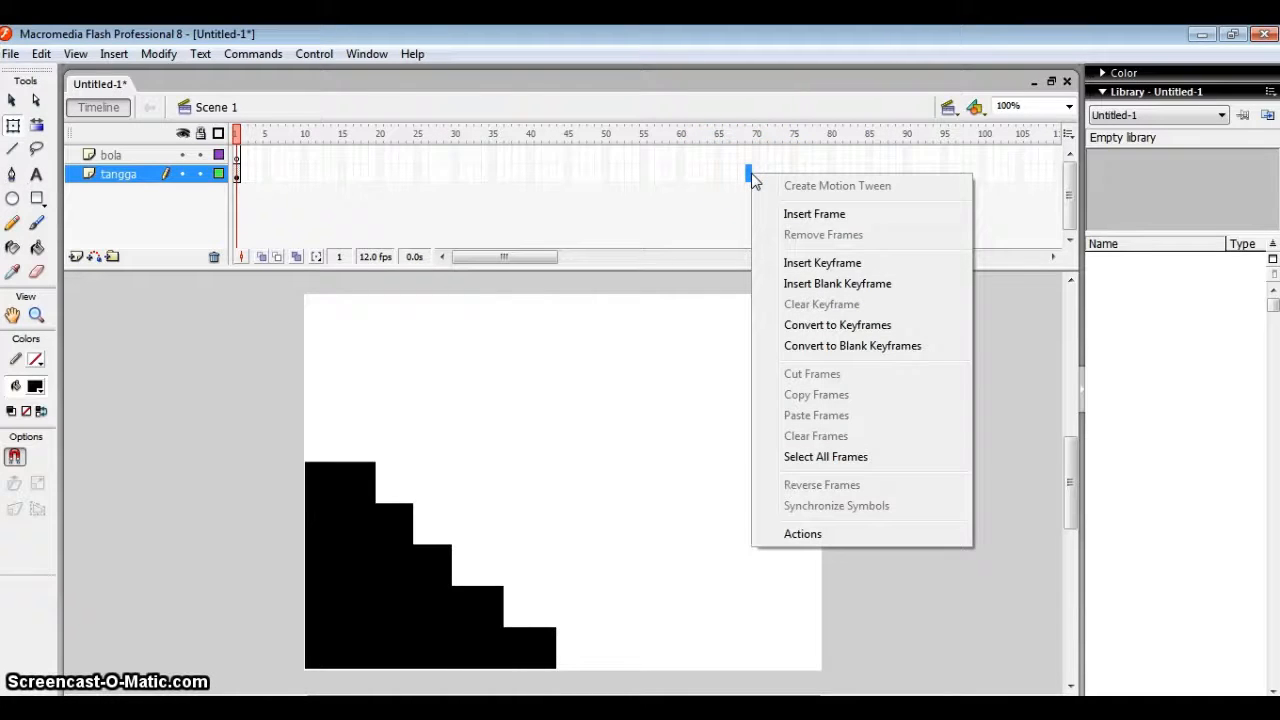
pyautogui.click(810, 262)
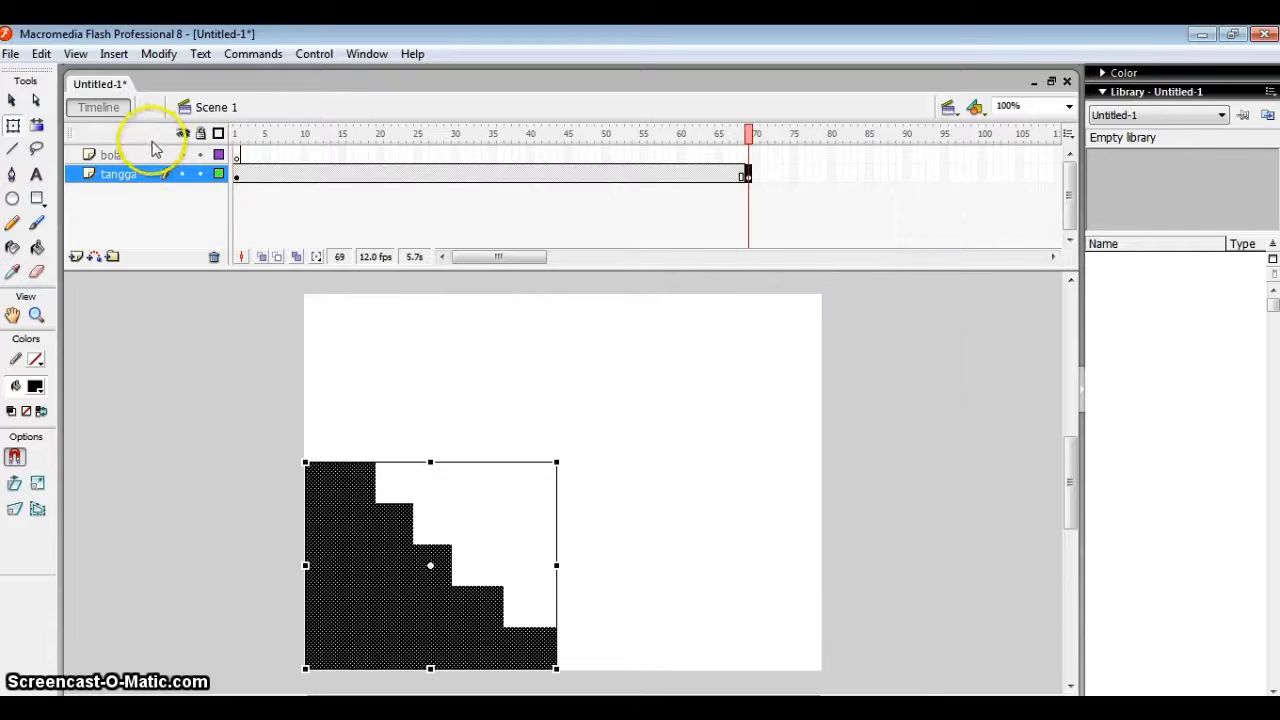
# Draw a small light grey circle with Object Drawing enabled on frame 1 of the bola layer, near the stage's lower-right corner
pyautogui.click(112, 155)
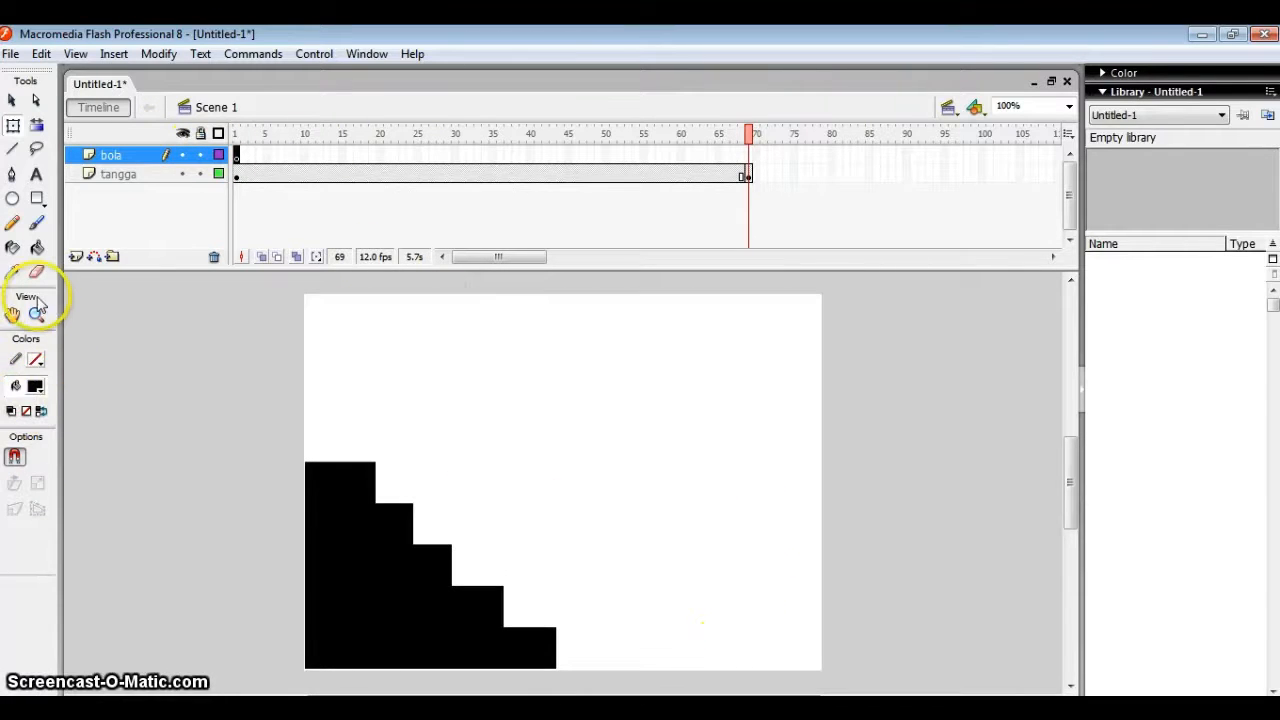
pyautogui.click(12, 199)
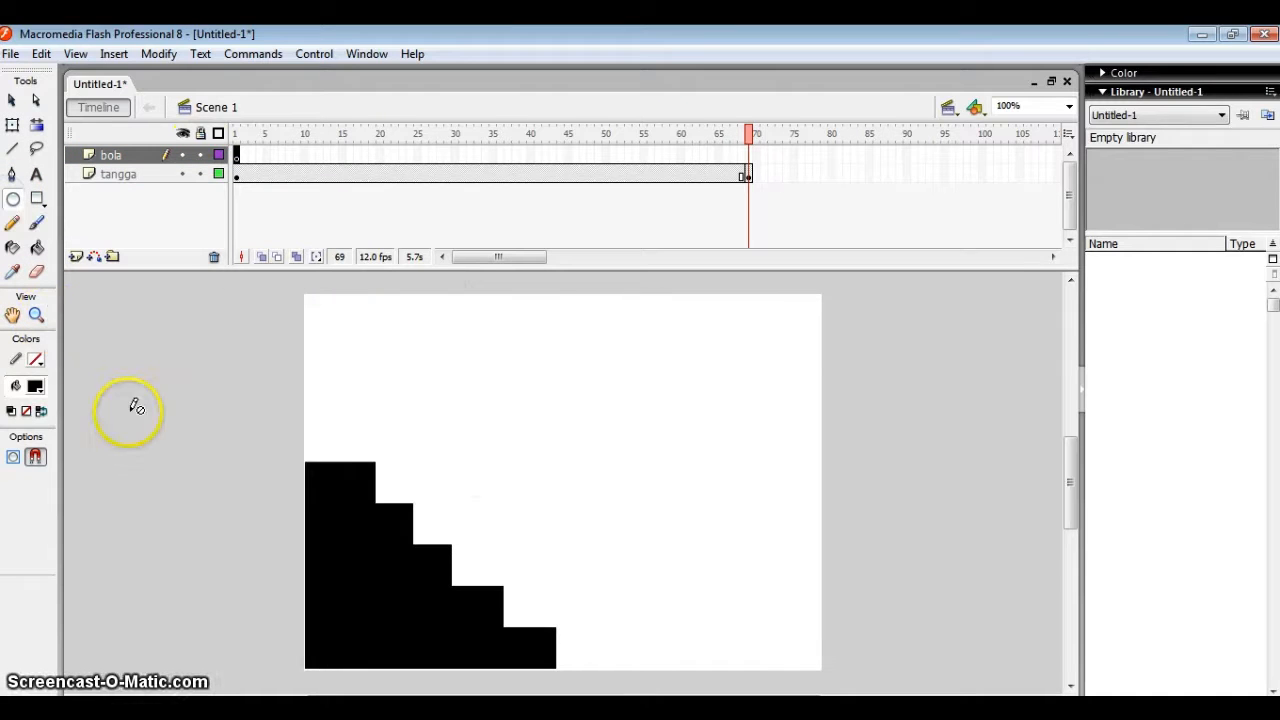
pyautogui.click(38, 386)
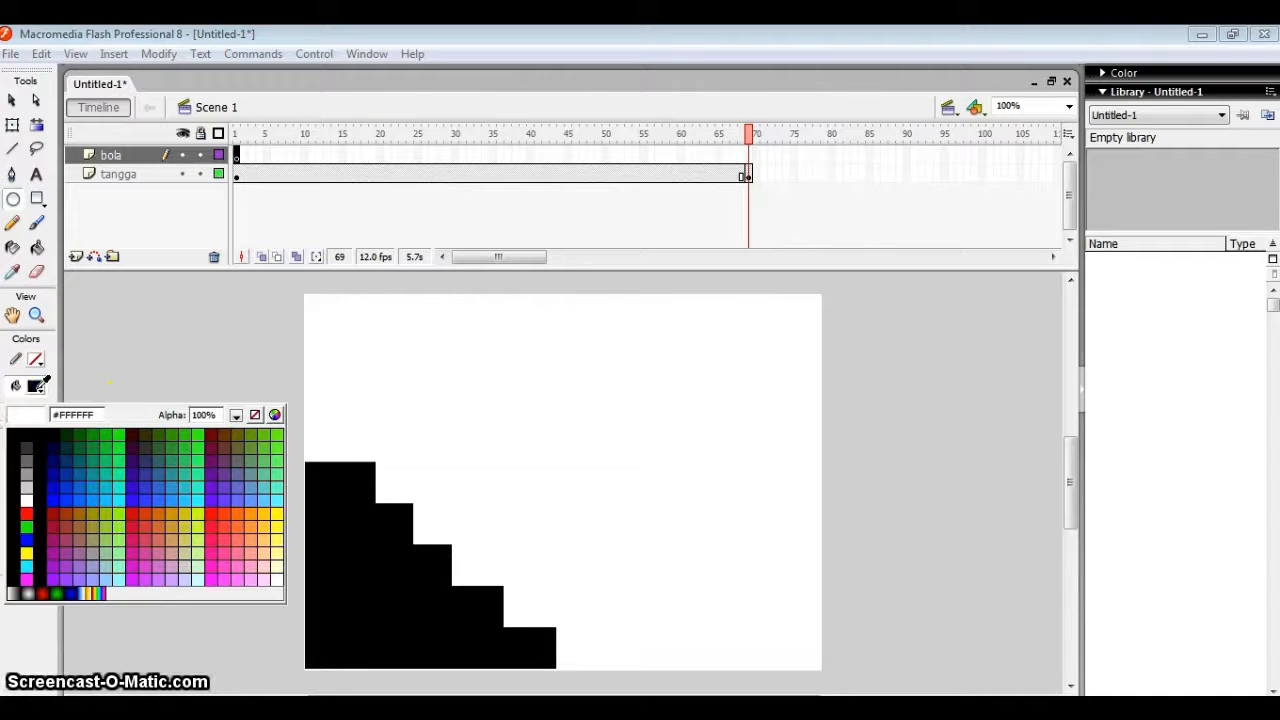
pyautogui.click(27, 484)
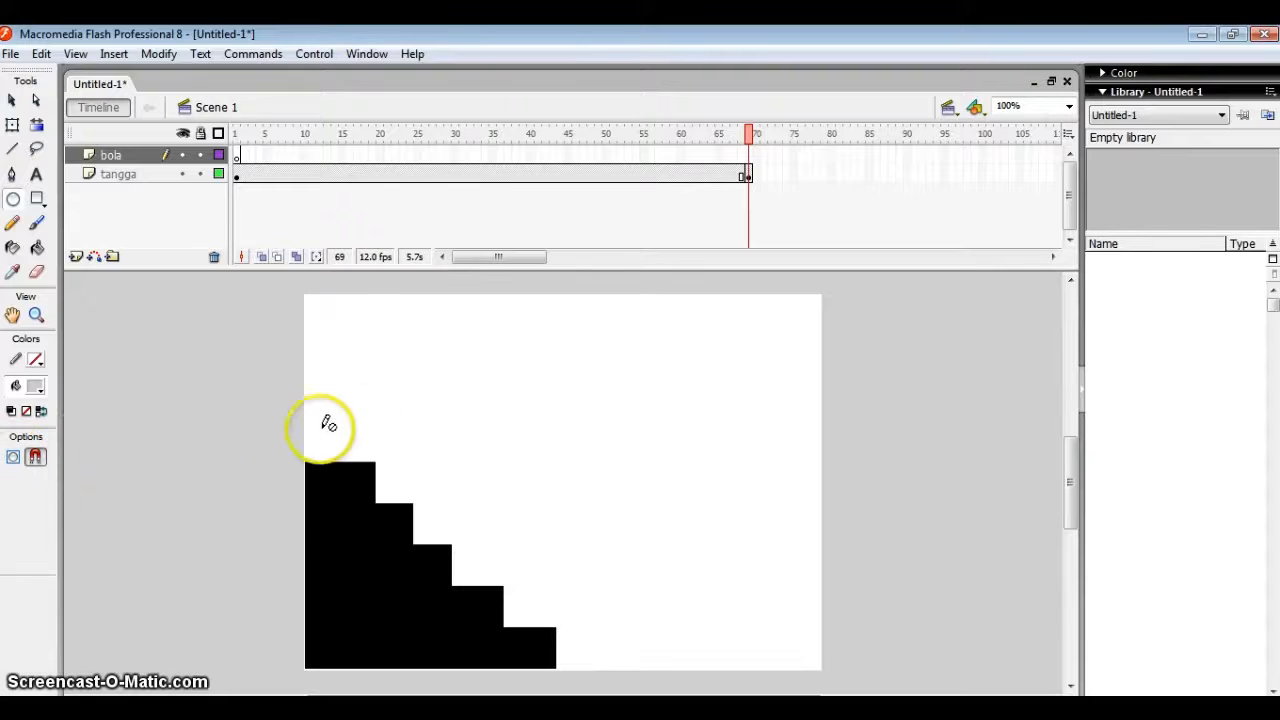
pyautogui.click(13, 457)
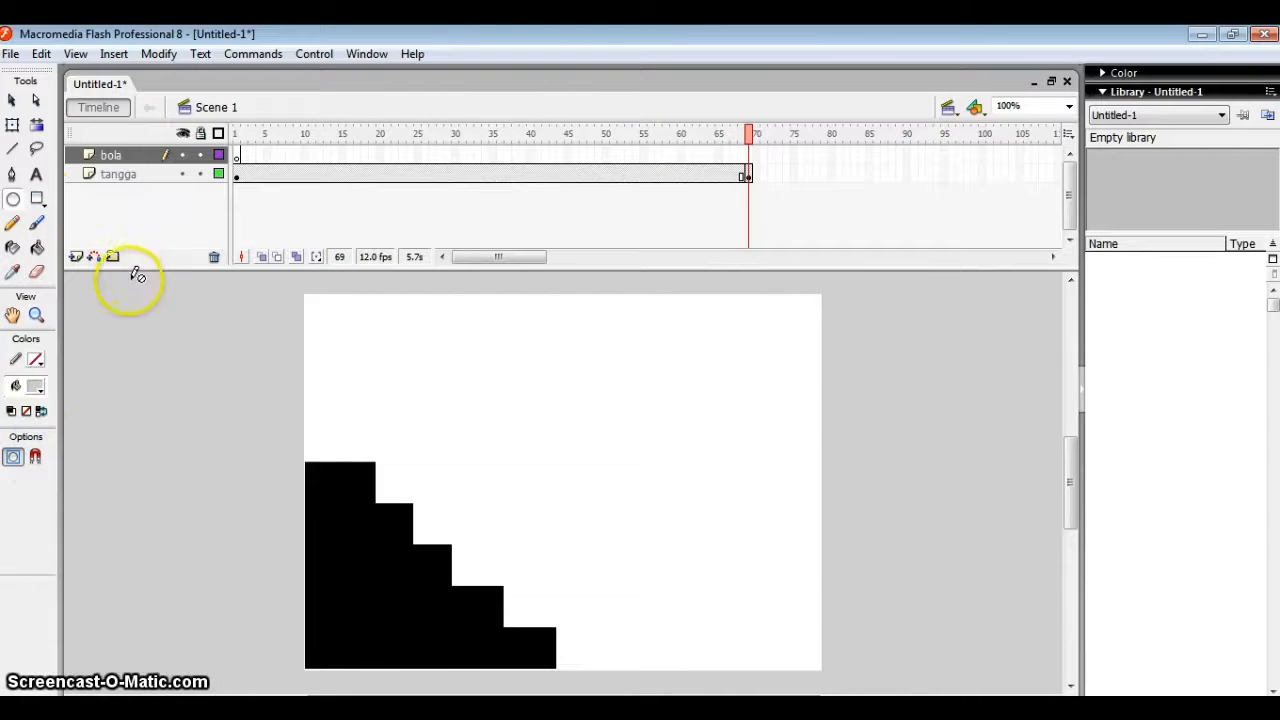
pyautogui.click(237, 155)
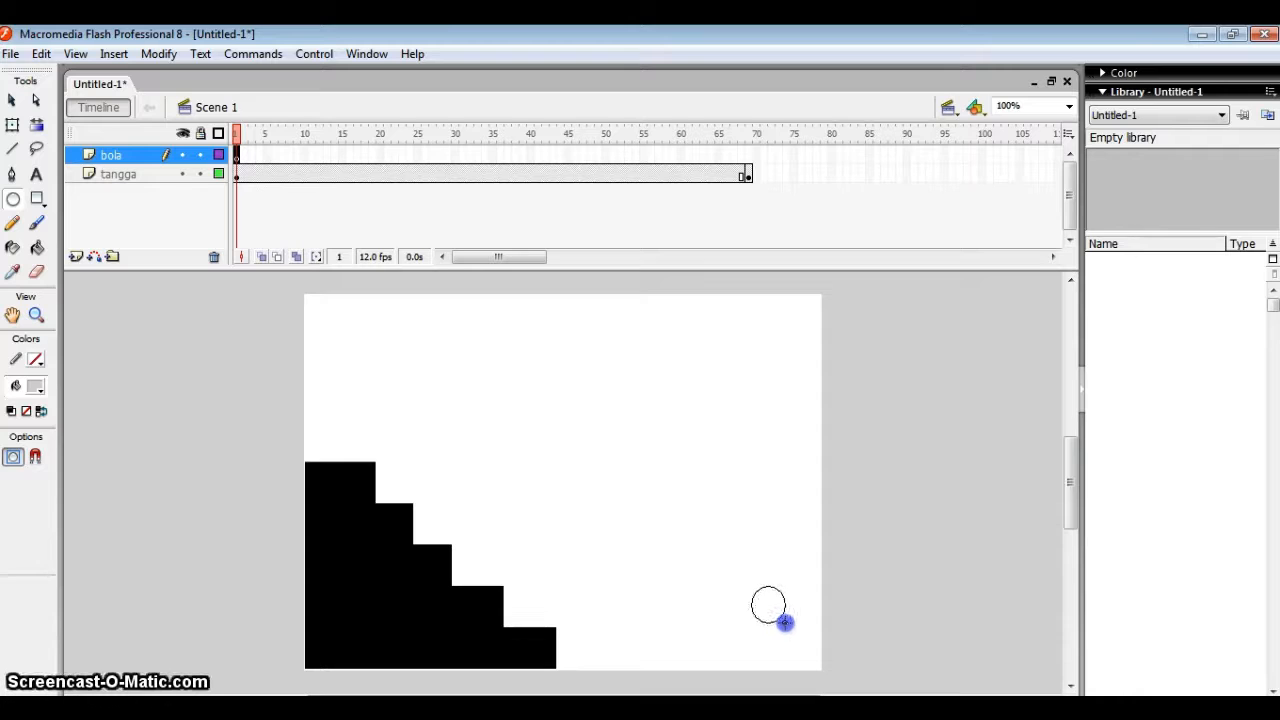
pyautogui.moveTo(785, 622); pyautogui.dragTo(786, 623)
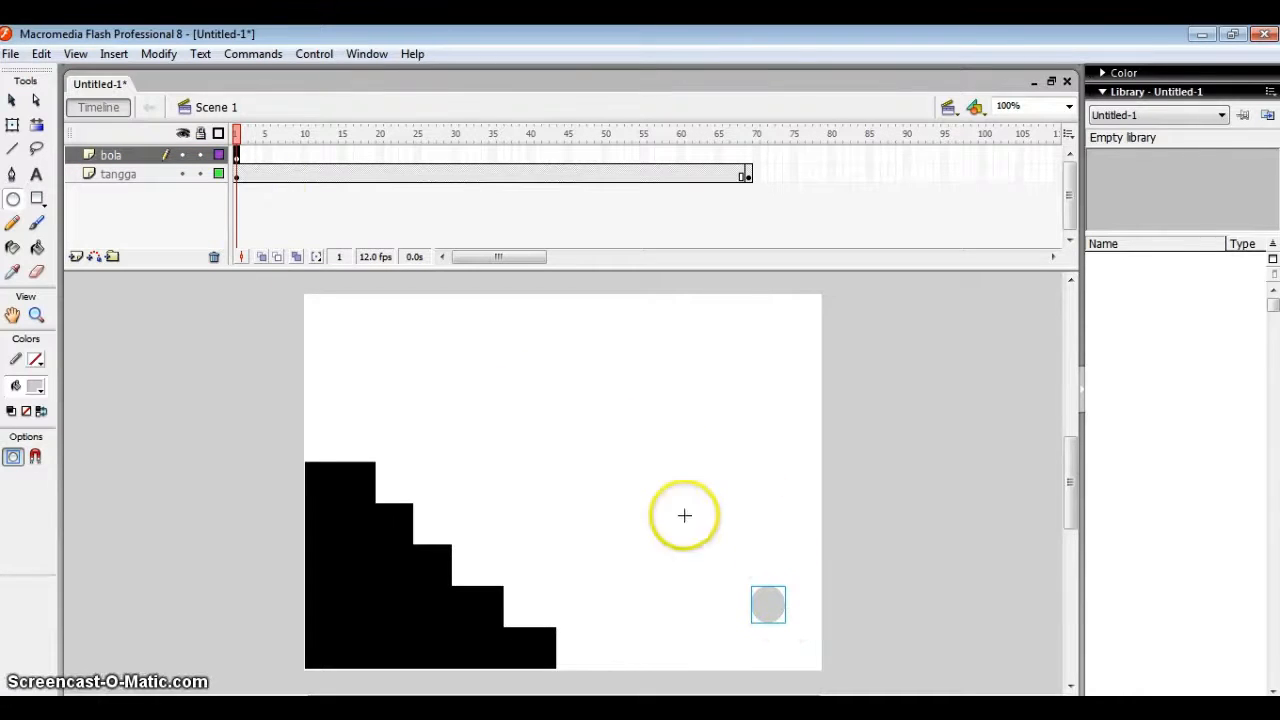
# Move the ball just outside the stage's lower-right corner and fill it with yellow
pyautogui.click(12, 100)
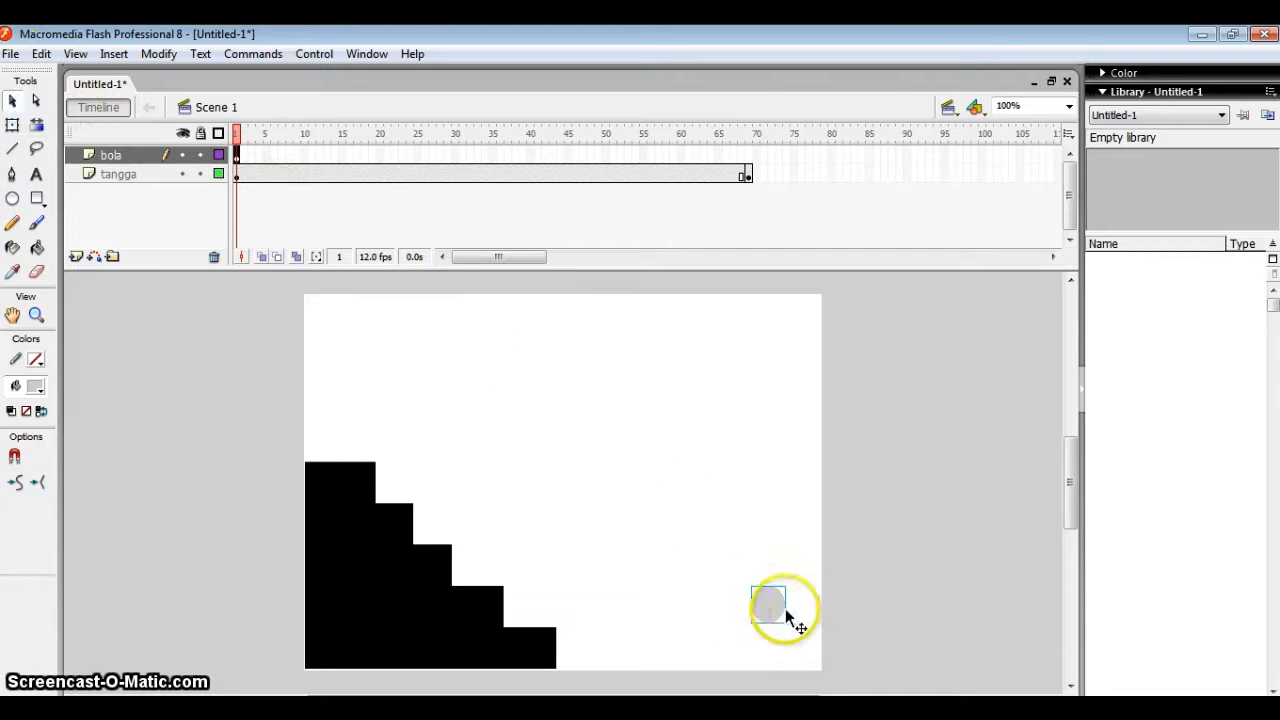
pyautogui.moveTo(775, 612); pyautogui.dragTo(847, 662)
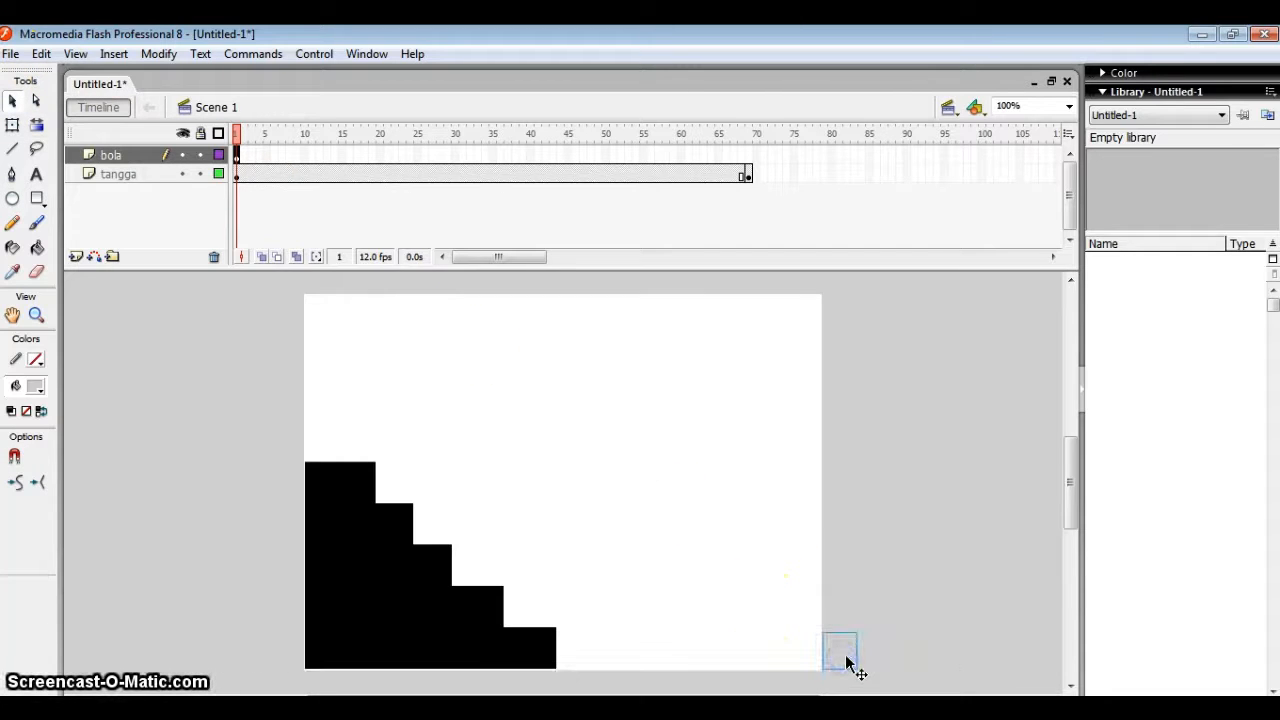
pyautogui.click(38, 247)
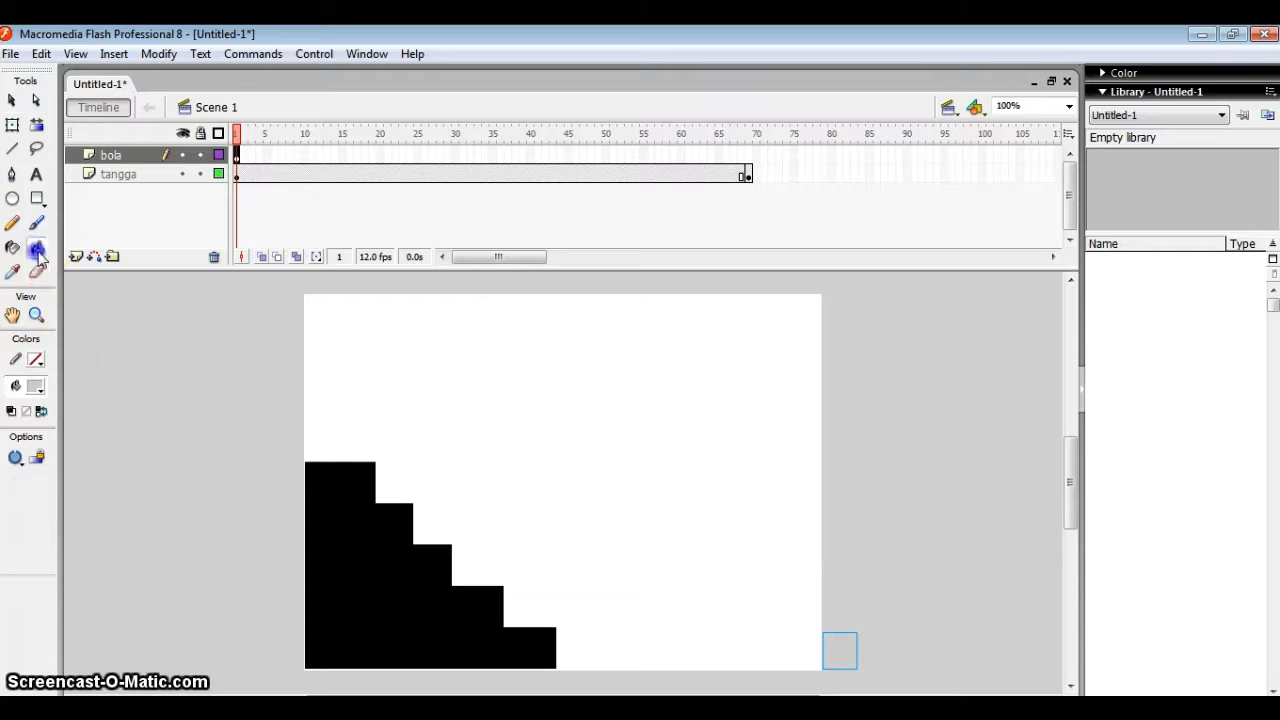
pyautogui.click(40, 386)
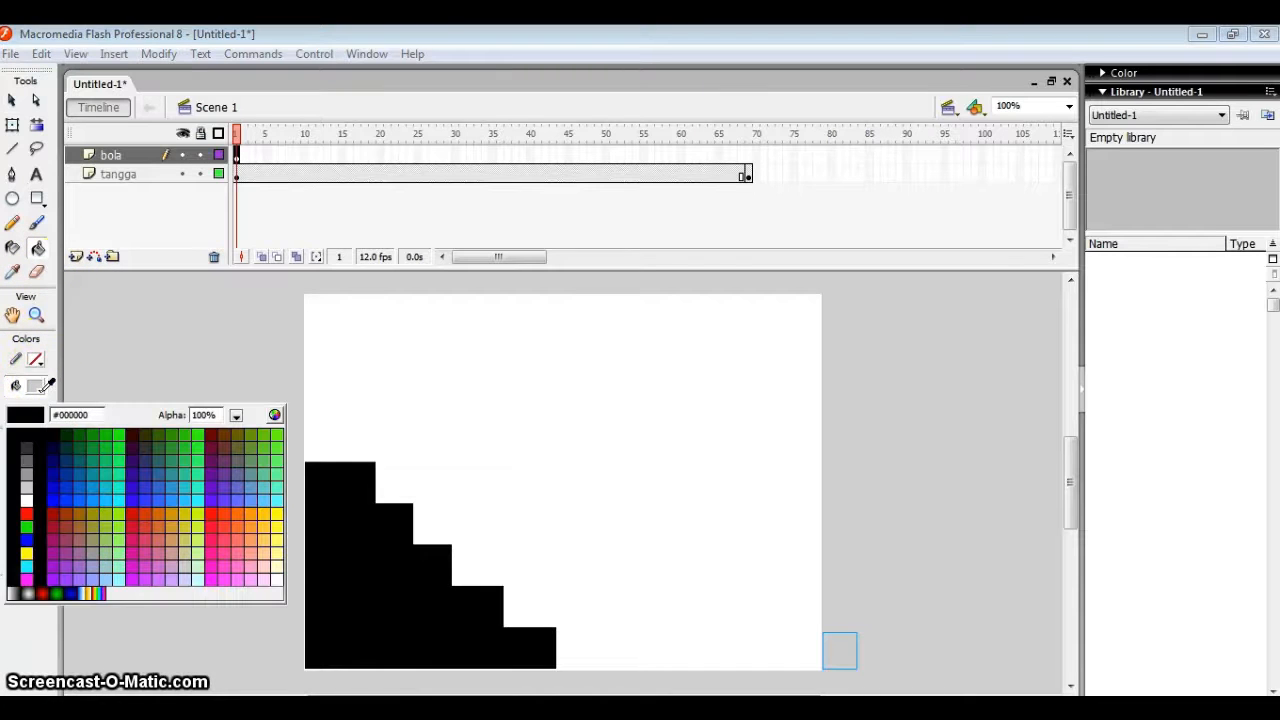
pyautogui.click(26, 553)
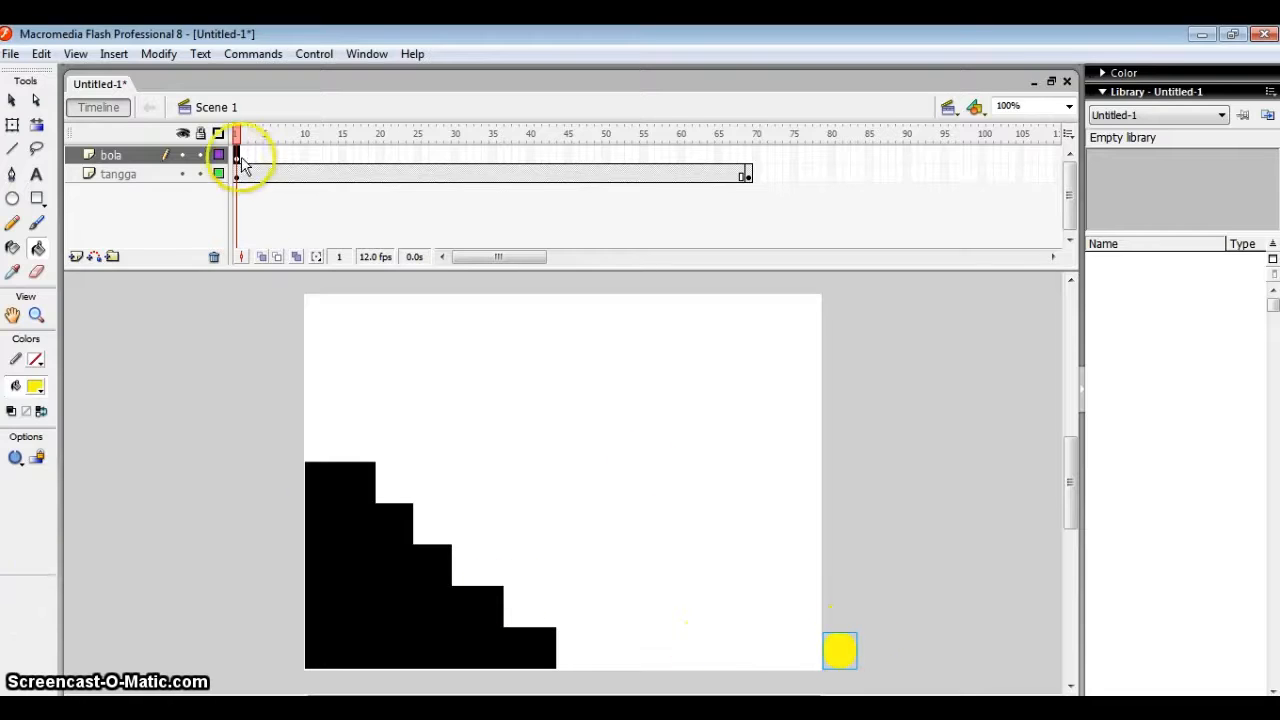
pyautogui.click(12, 100)
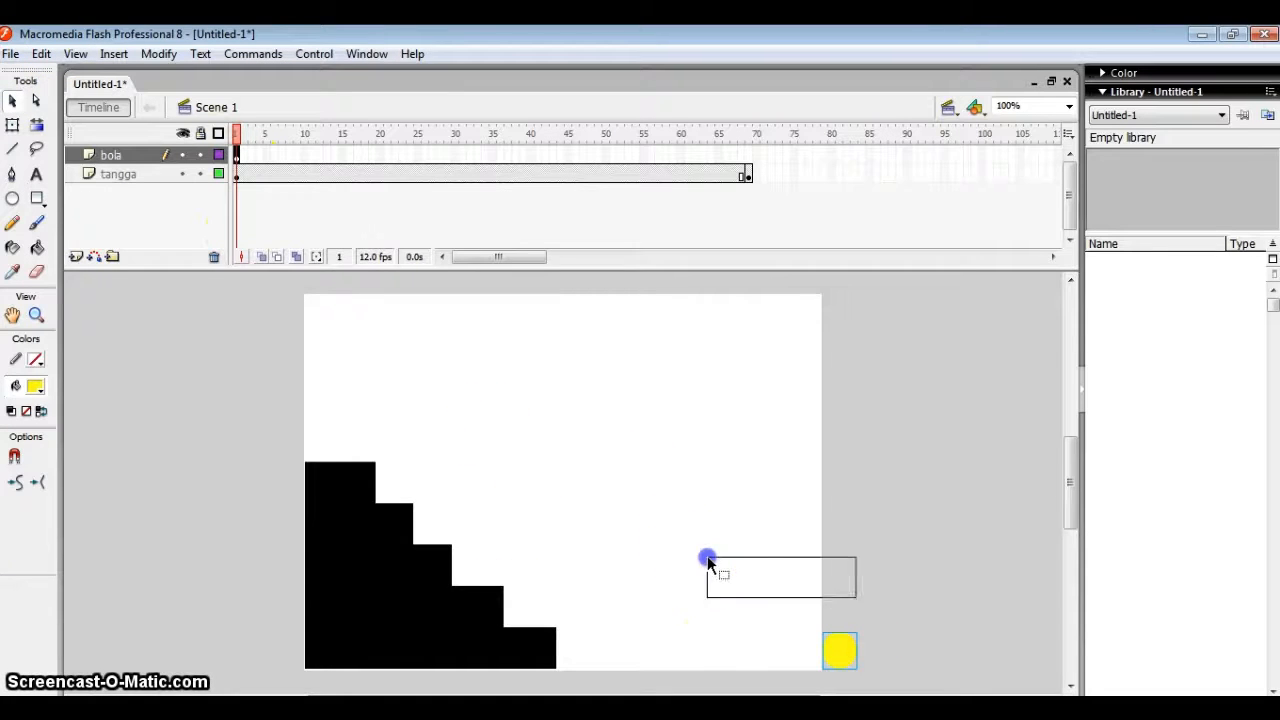
pyautogui.moveTo(707, 562); pyautogui.dragTo(707, 560)
pyautogui.click(845, 655)
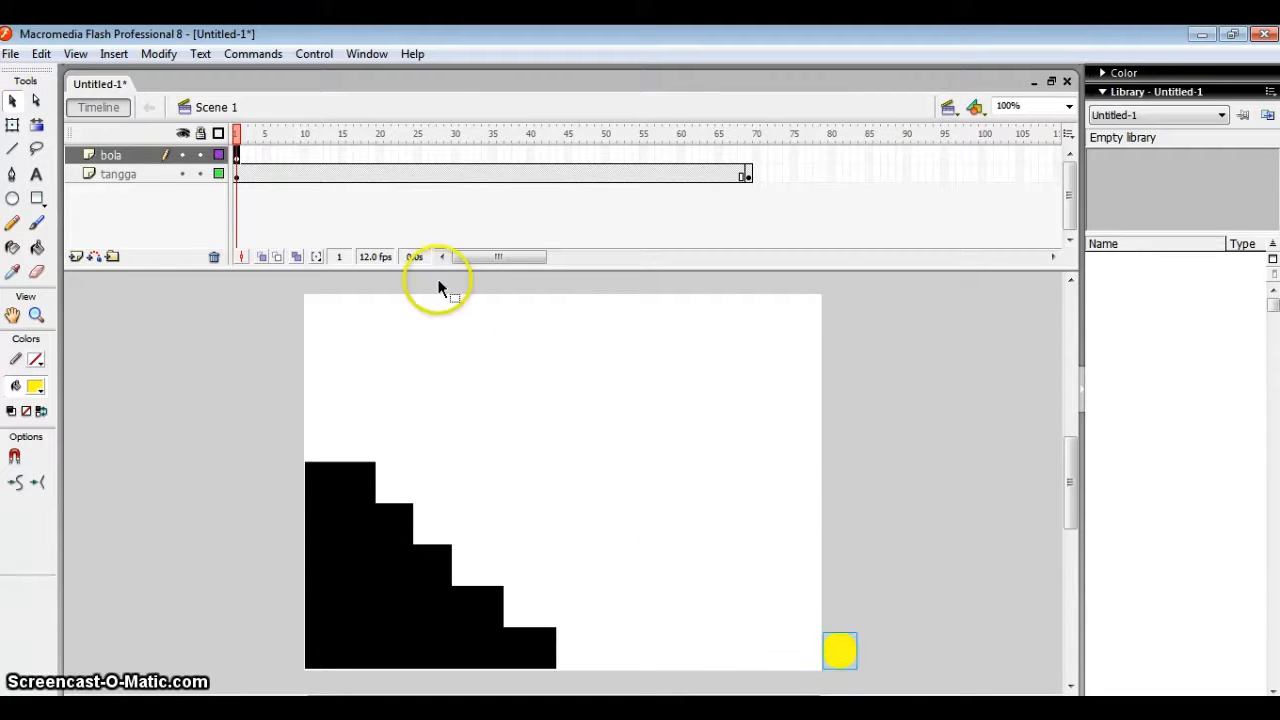
# Insert bola keyframes at frames 5 and 10, moving the ball onto the stage floor at 5 and up-left into the air at 10
pyautogui.rightClick(265, 157)
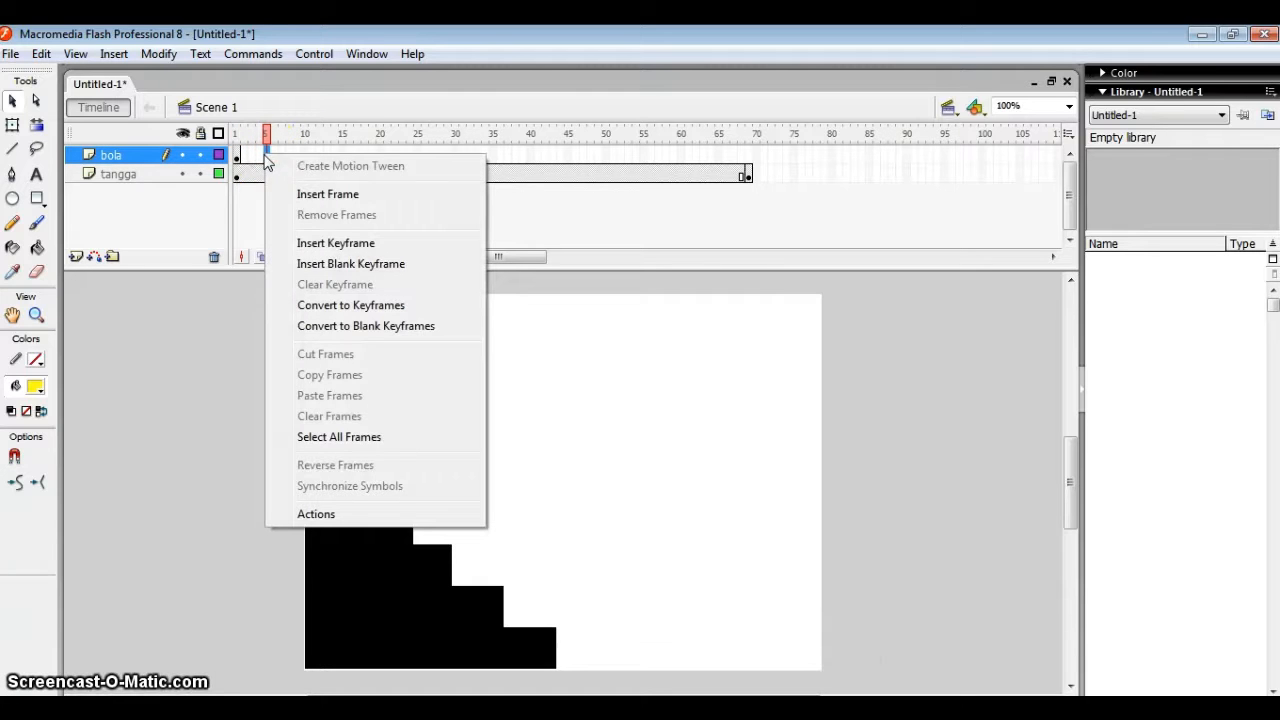
pyautogui.click(311, 243)
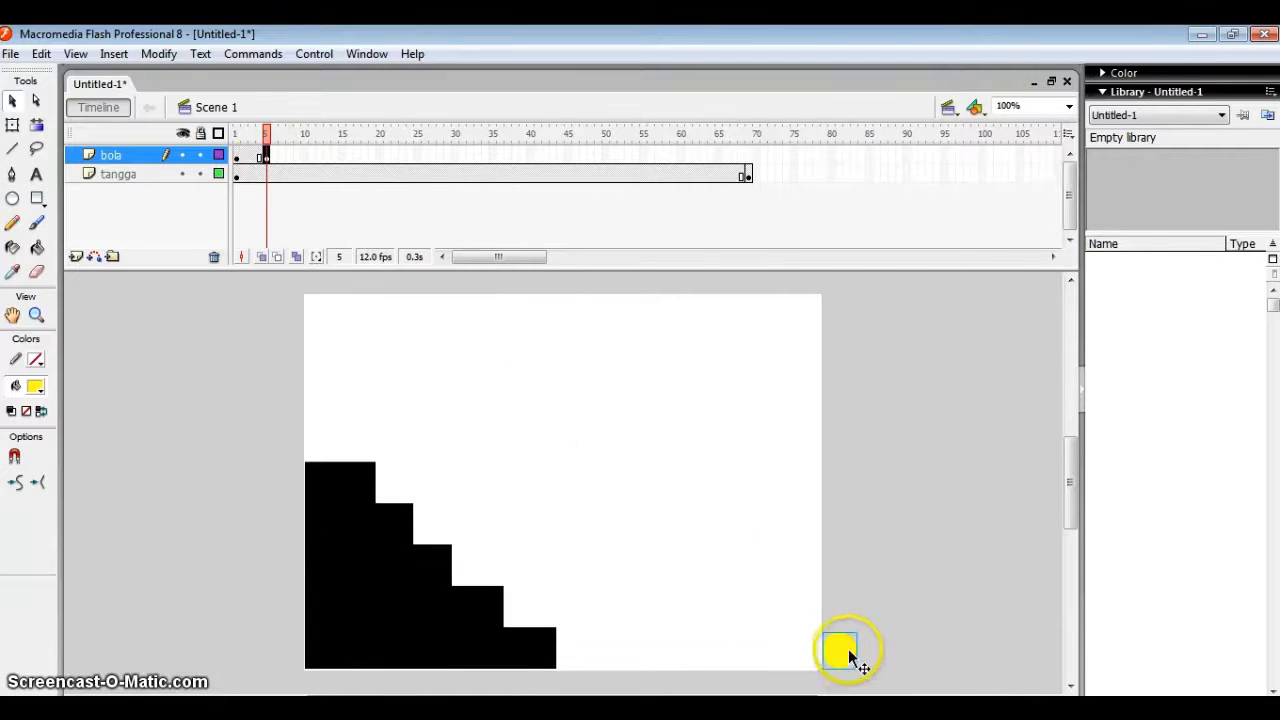
pyautogui.moveTo(840, 646); pyautogui.dragTo(797, 650)
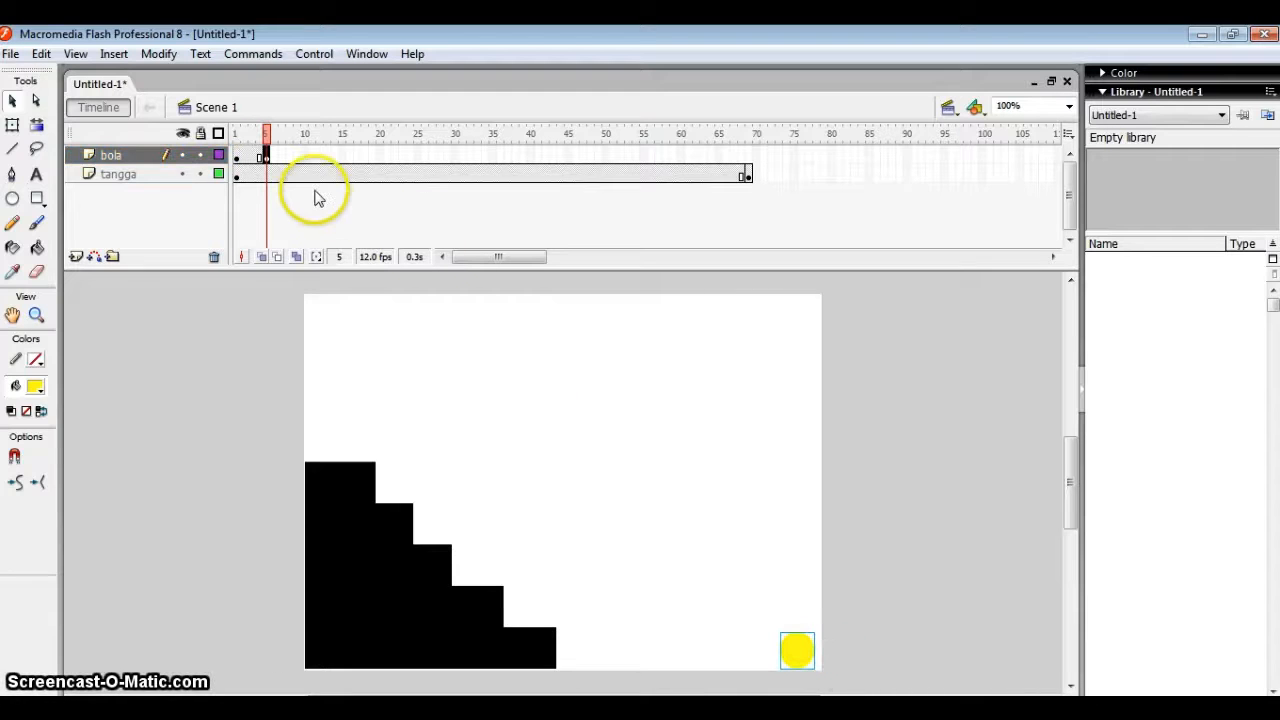
pyautogui.rightClick(301, 161)
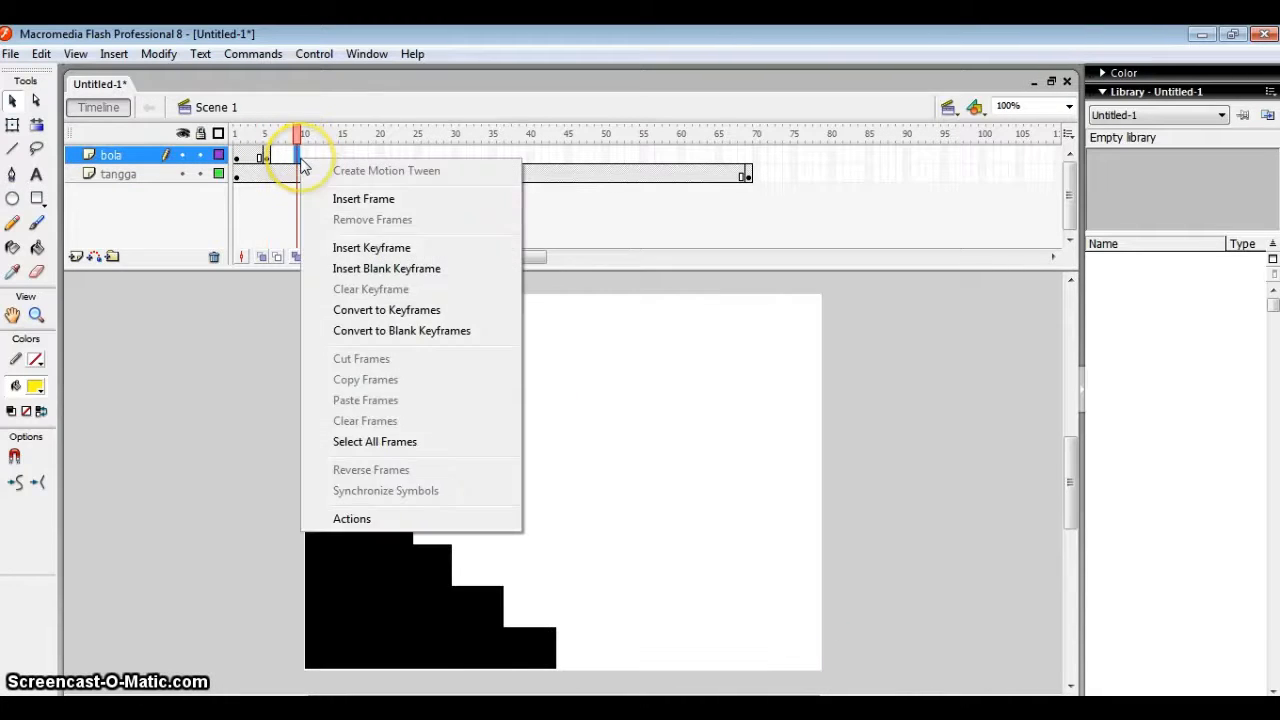
pyautogui.click(305, 160)
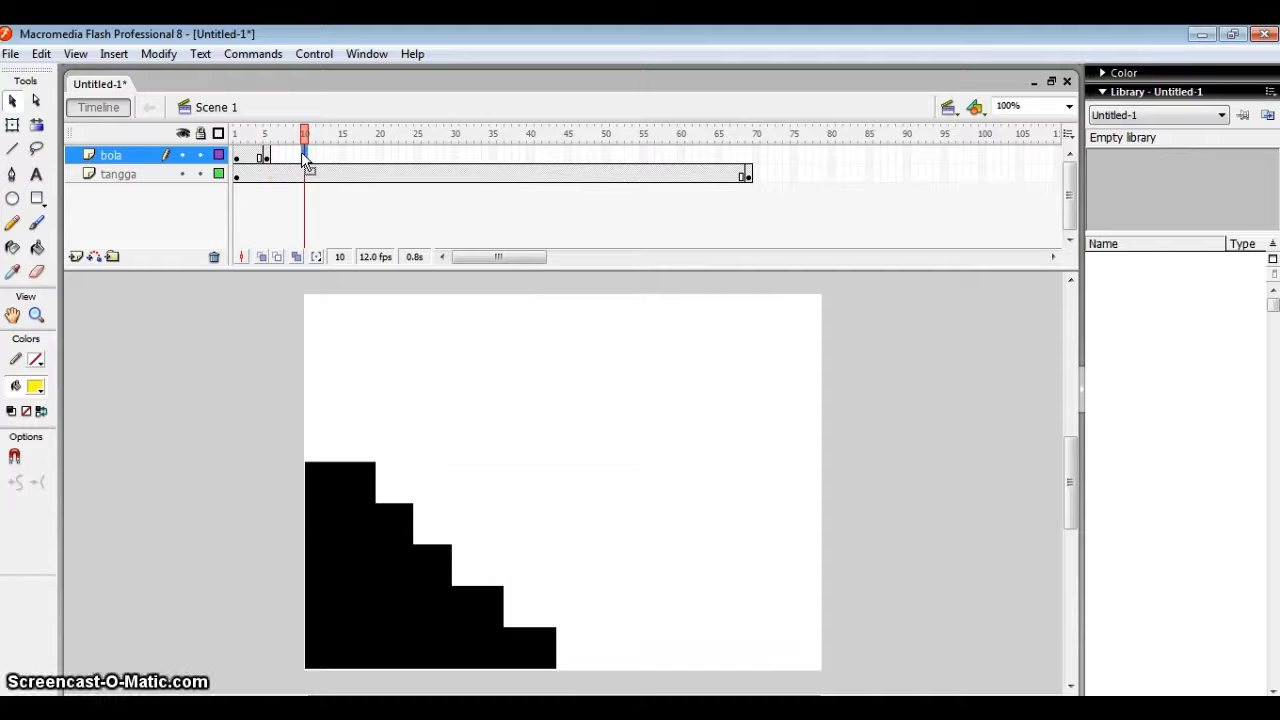
pyautogui.rightClick(305, 160)
pyautogui.click(360, 243)
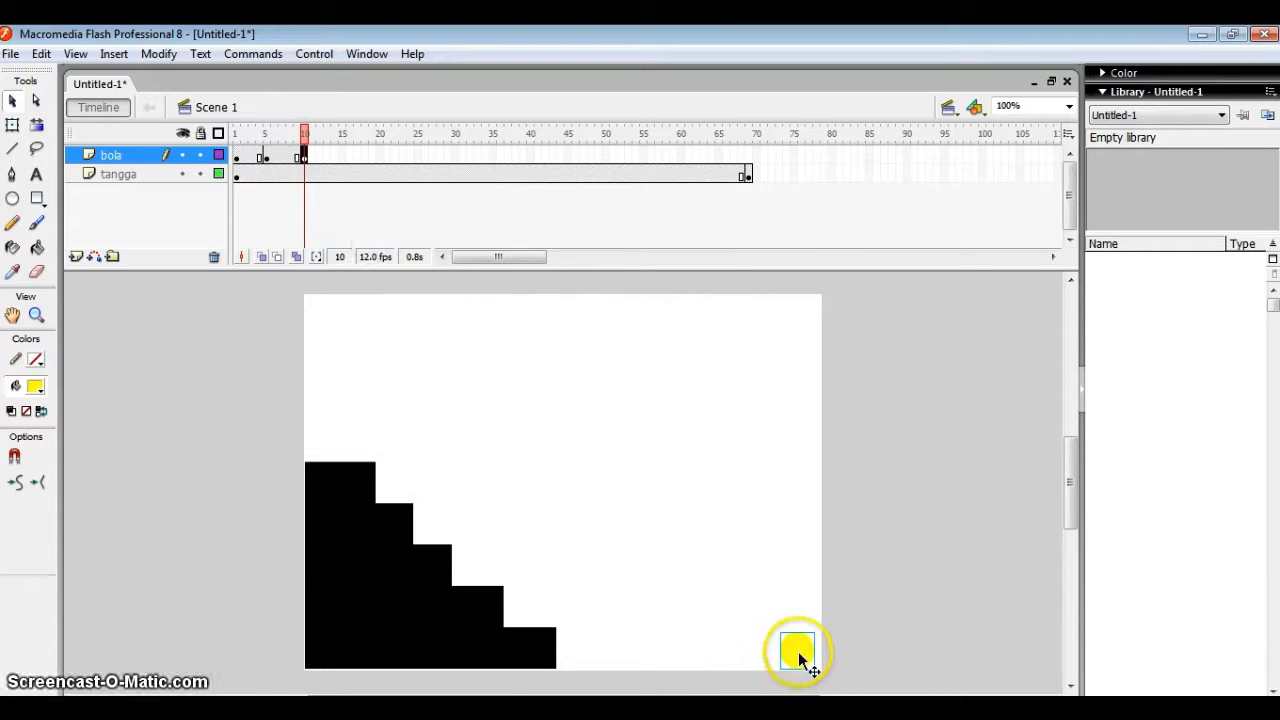
pyautogui.moveTo(798, 653); pyautogui.dragTo(764, 627)
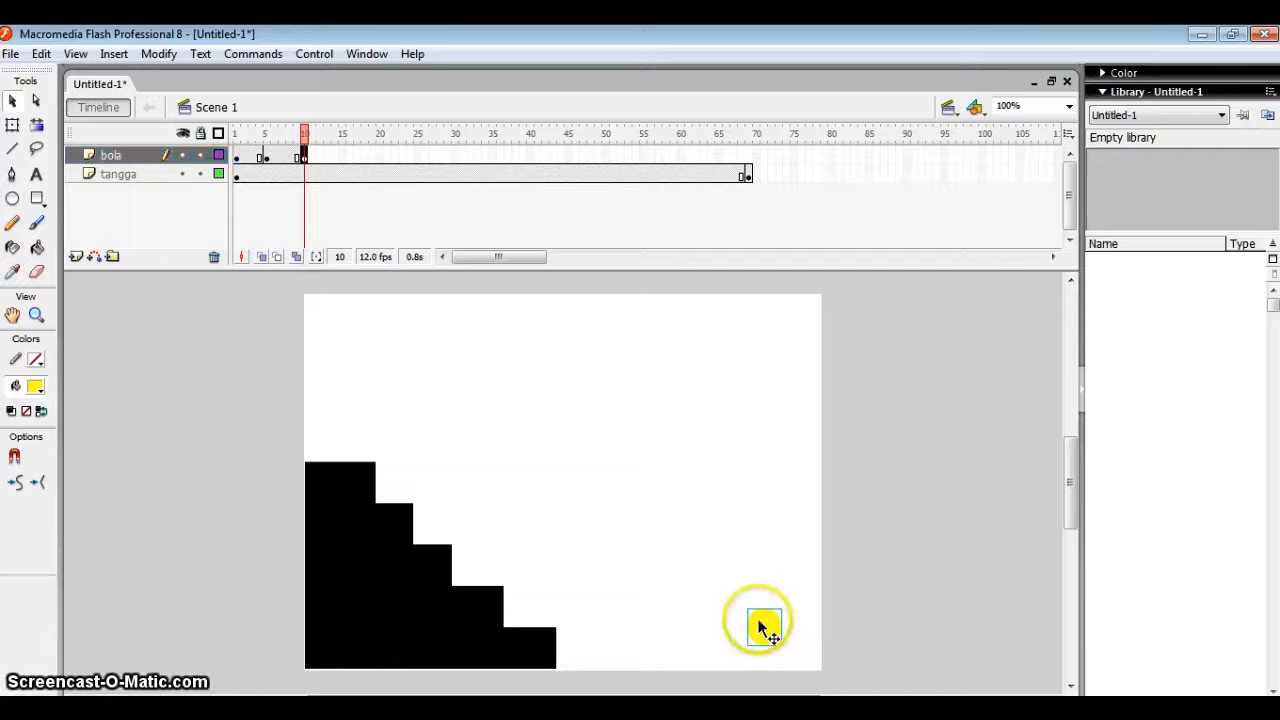
# Insert bola keyframes at frames 15 and 20, moving the ball down-left to the floor at 15 and up-left into the air at 20
pyautogui.rightClick(342, 157)
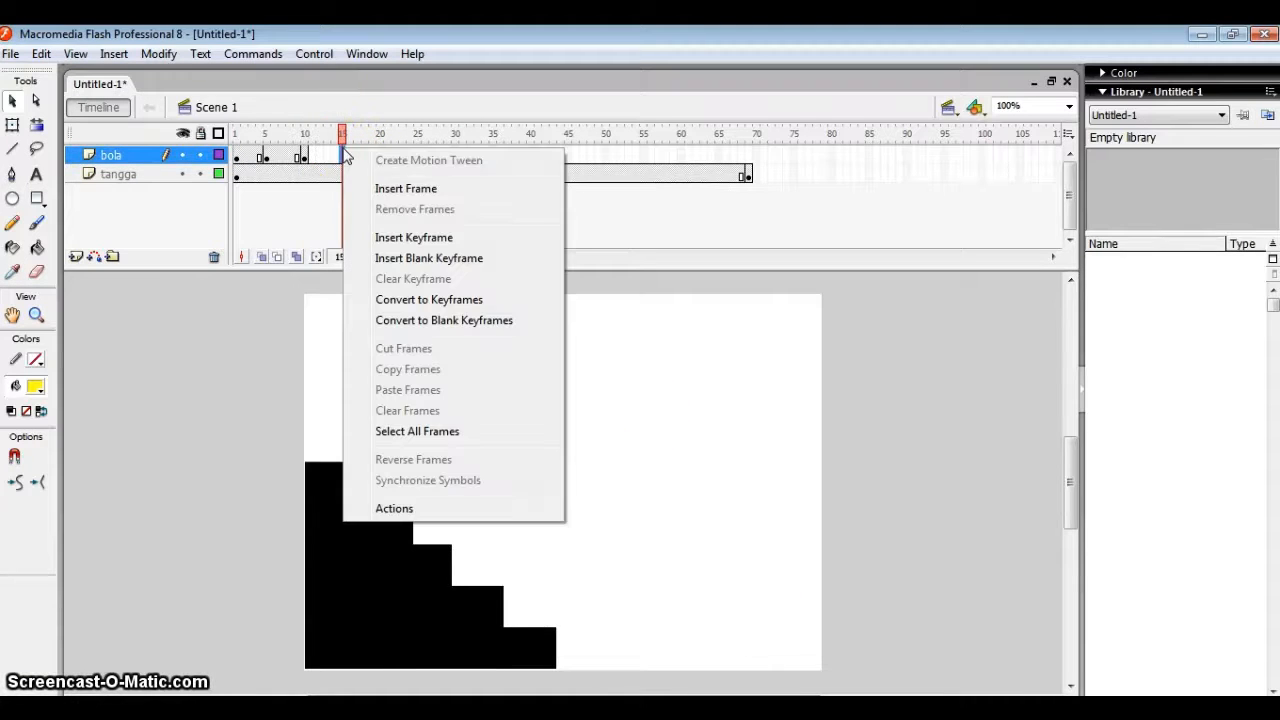
pyautogui.click(393, 240)
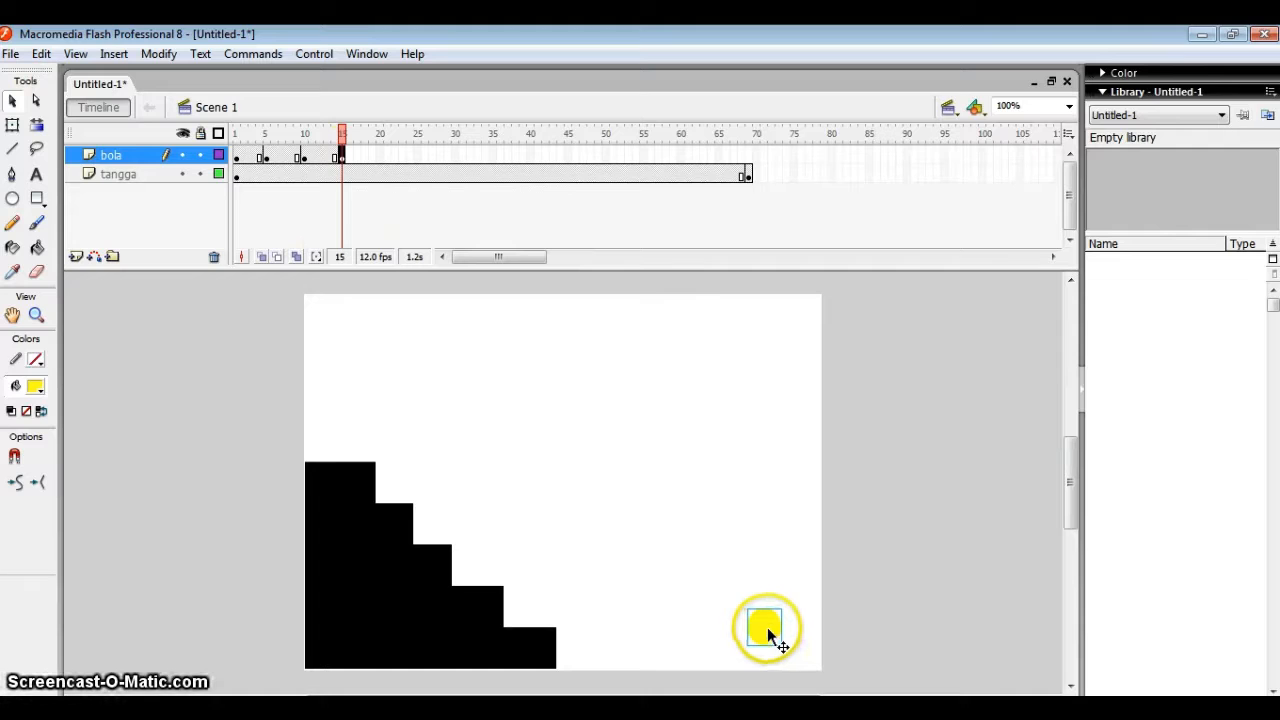
pyautogui.moveTo(768, 626); pyautogui.dragTo(722, 651)
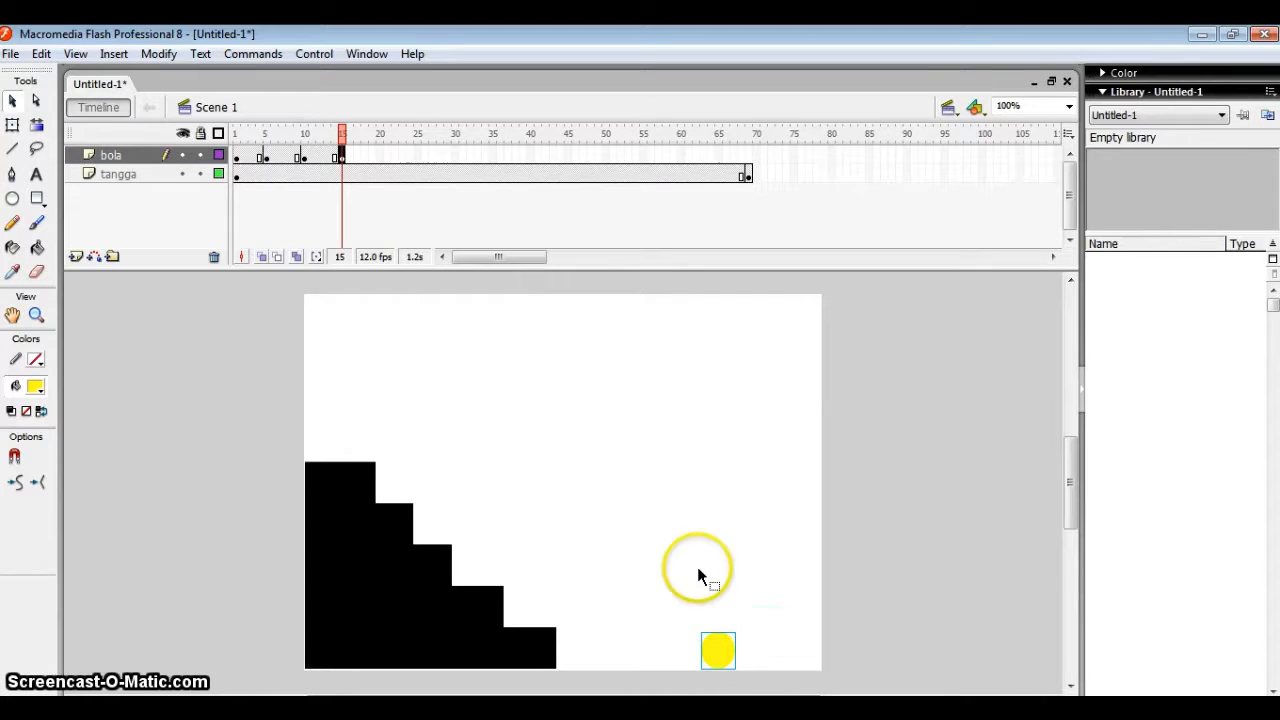
pyautogui.rightClick(381, 157)
pyautogui.click(414, 242)
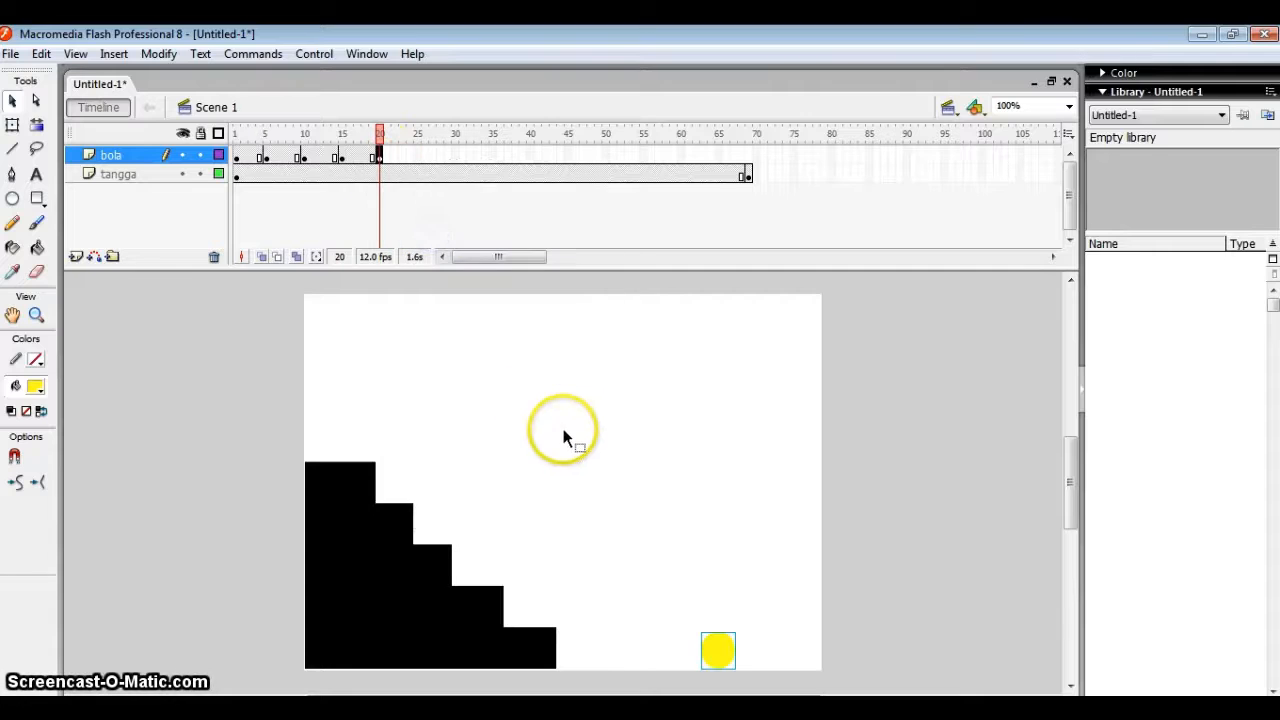
pyautogui.moveTo(719, 646); pyautogui.dragTo(702, 640)
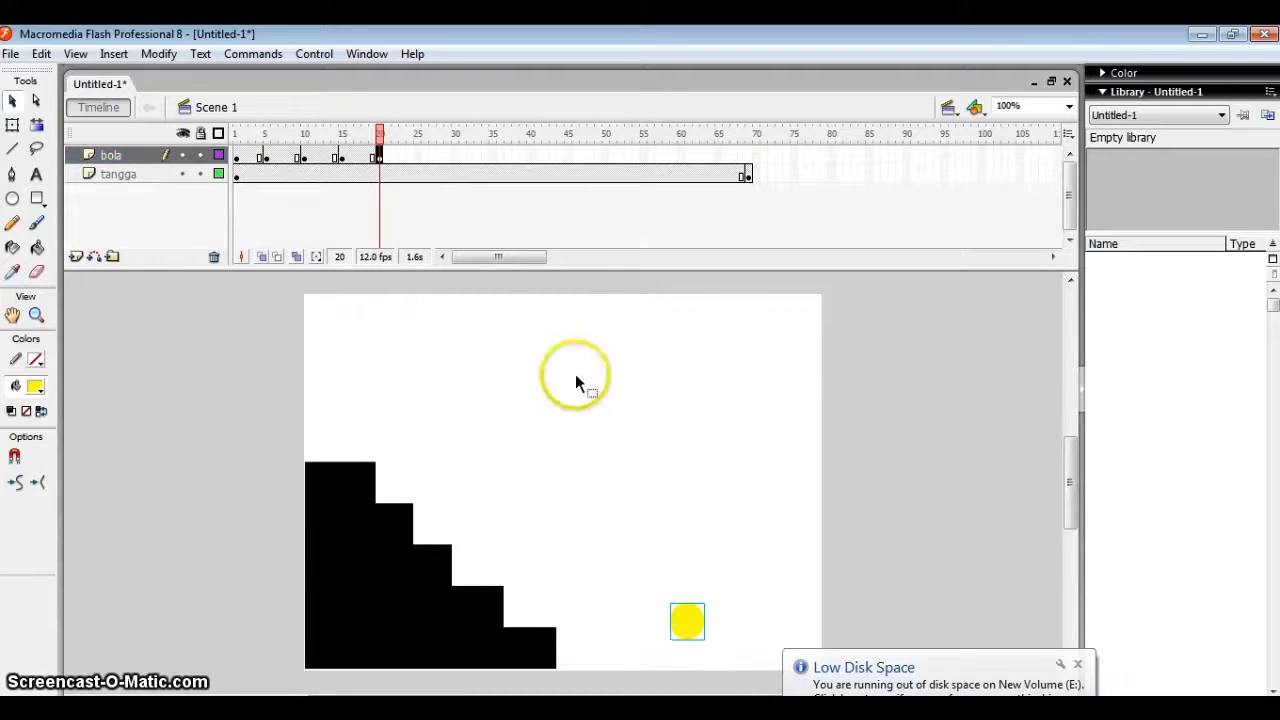
# Add bola keyframes at frames 25 and 30, placing the ball further left on the floor at 25 and up-left in the air at 30
pyautogui.rightClick(418, 156)
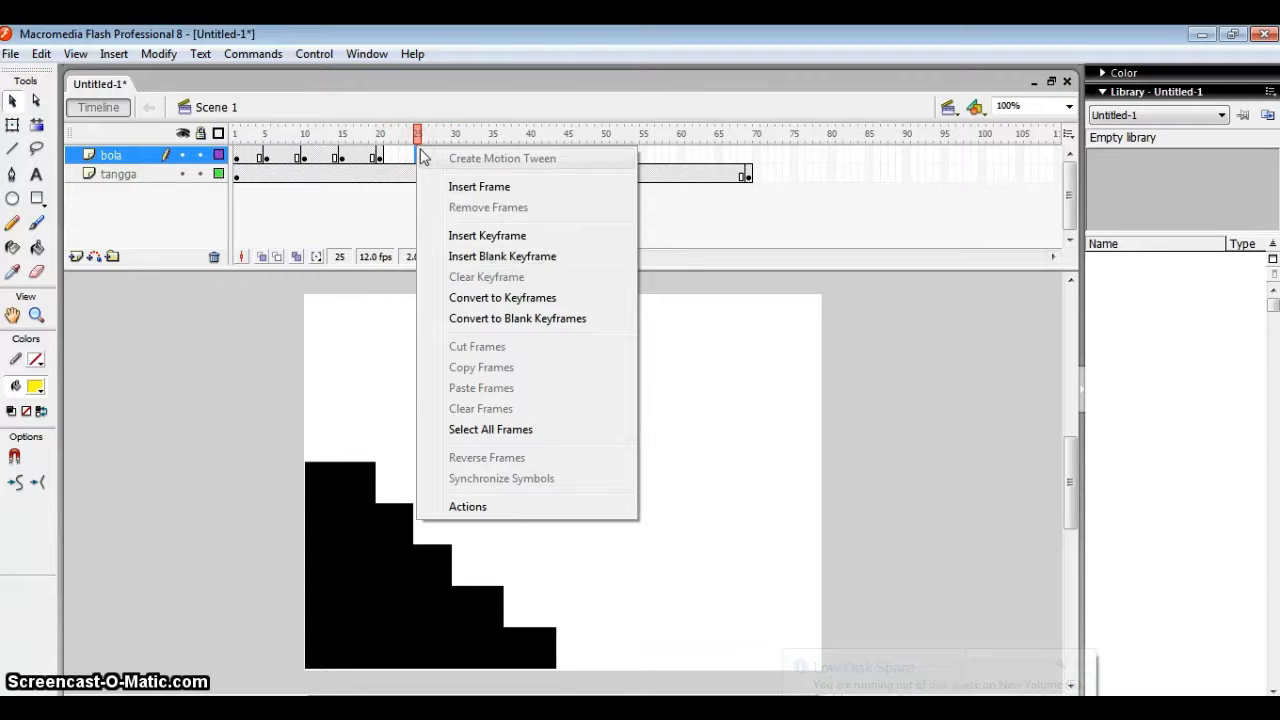
pyautogui.click(460, 235)
pyautogui.moveTo(690, 623); pyautogui.dragTo(656, 649)
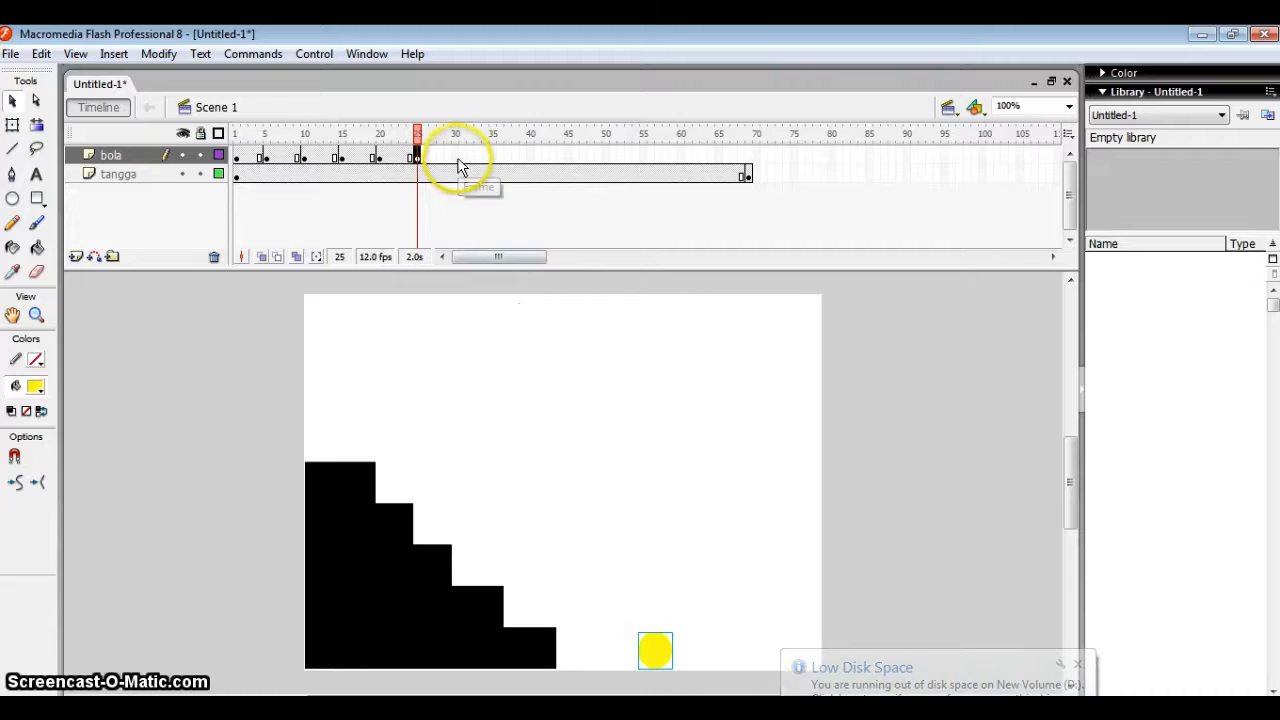
pyautogui.rightClick(455, 157)
pyautogui.click(511, 243)
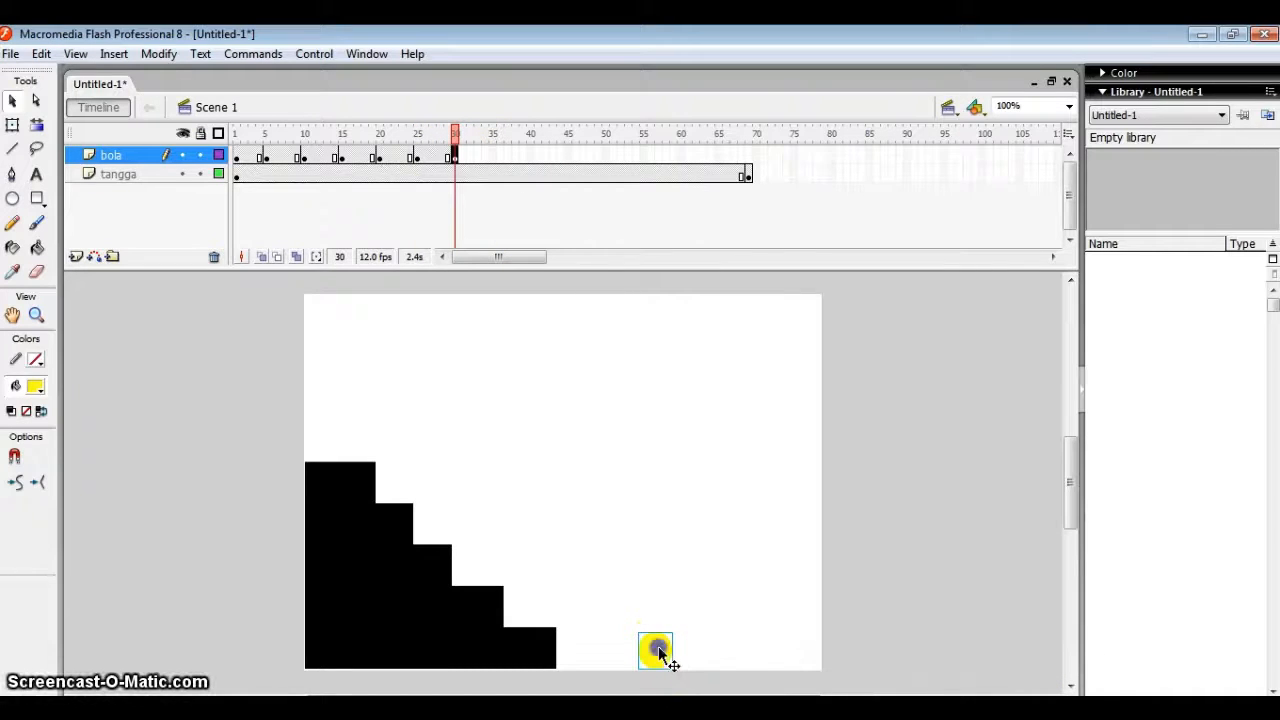
pyautogui.moveTo(658, 645); pyautogui.dragTo(629, 619)
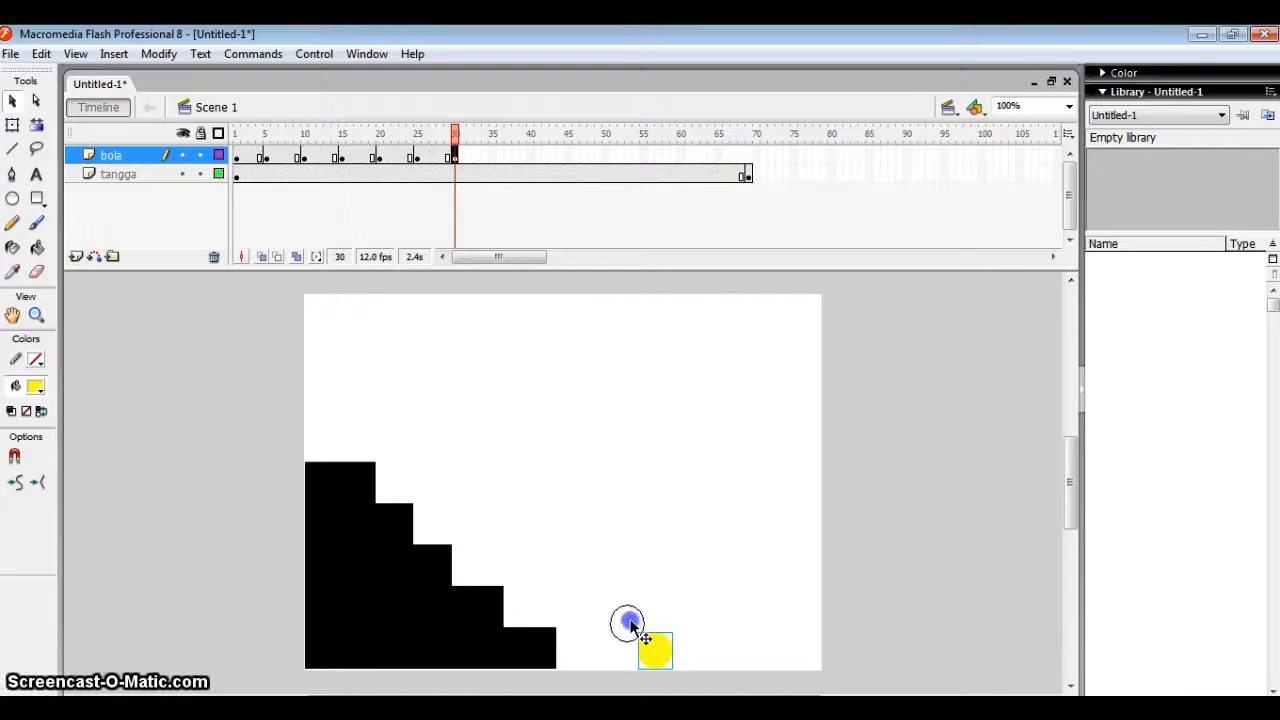
# Add bola keyframes at frames 35 and 40, landing the ball beside the lowest stair at 35 and raising it above that stair's height at 40
pyautogui.rightClick(492, 156)
pyautogui.click(530, 240)
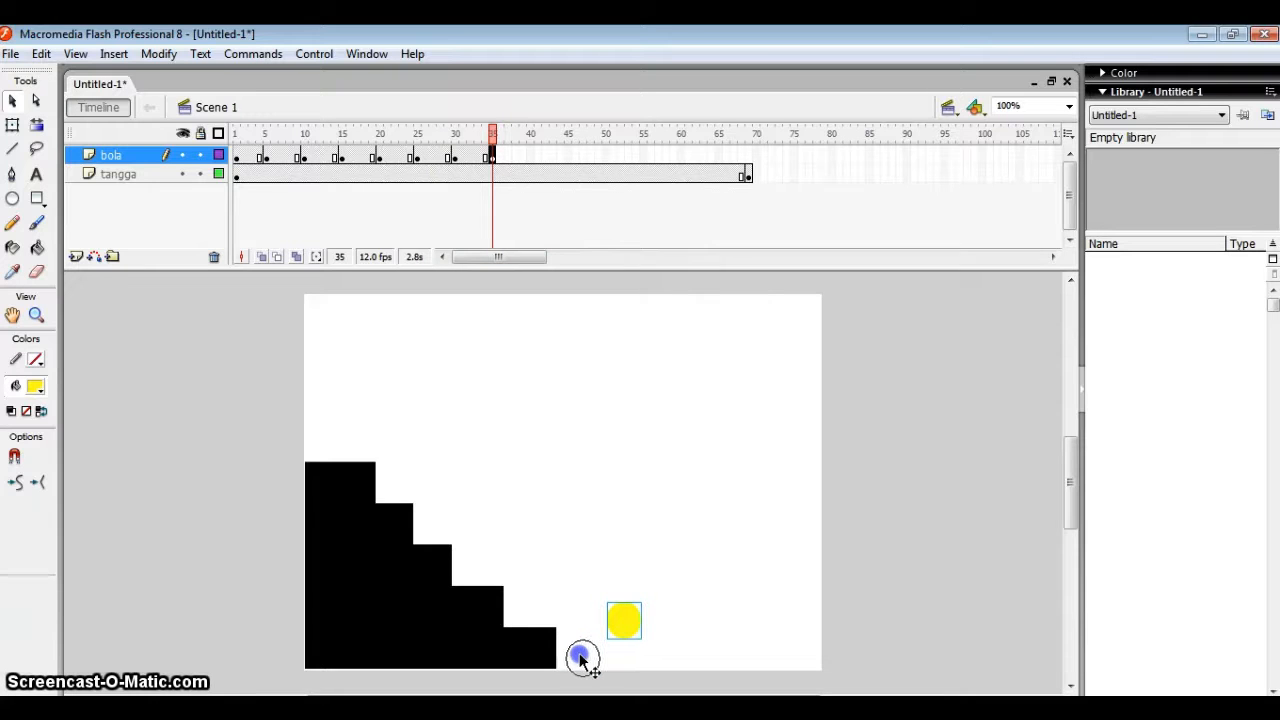
pyautogui.moveTo(578, 655); pyautogui.dragTo(578, 655)
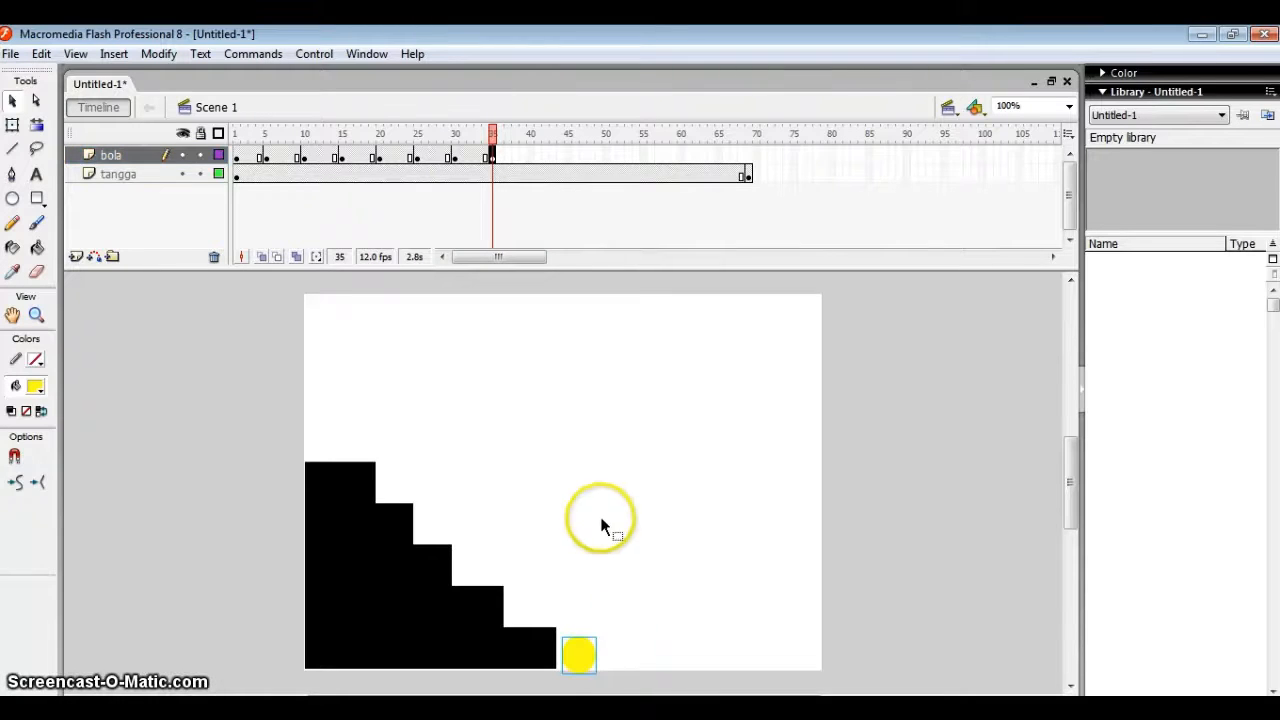
pyautogui.rightClick(529, 156)
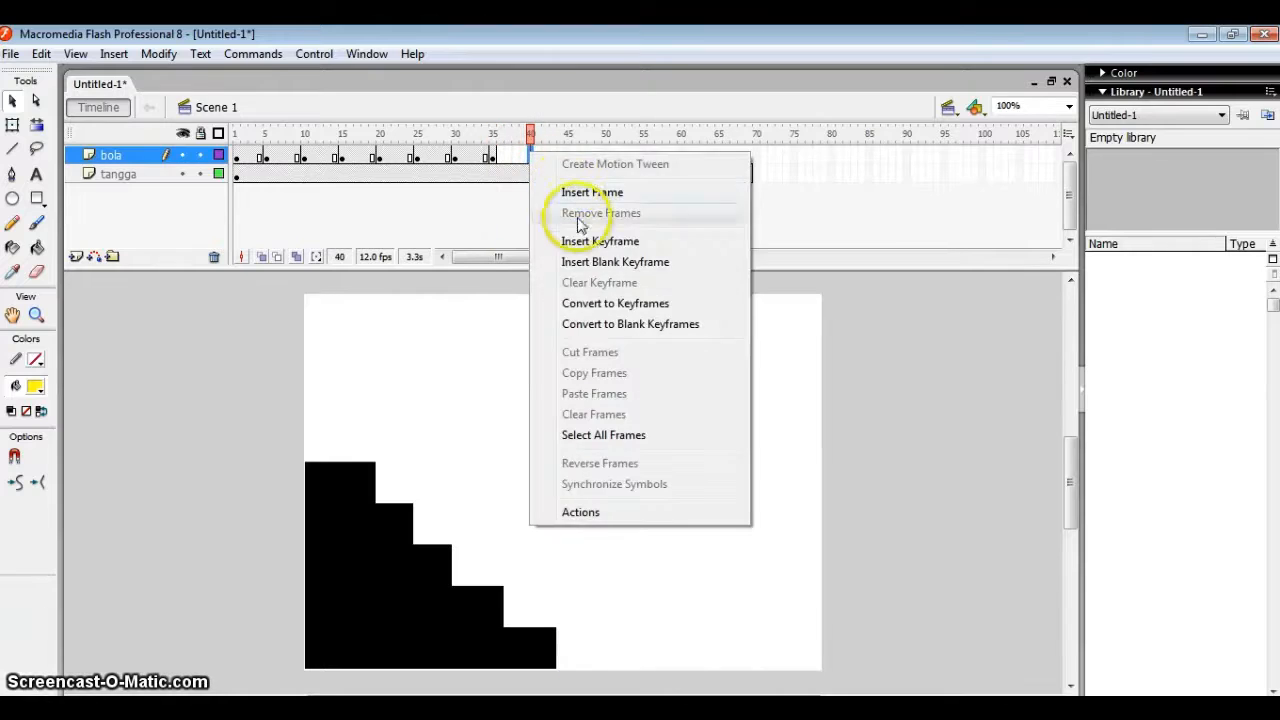
pyautogui.click(575, 240)
pyautogui.moveTo(579, 654); pyautogui.dragTo(580, 652)
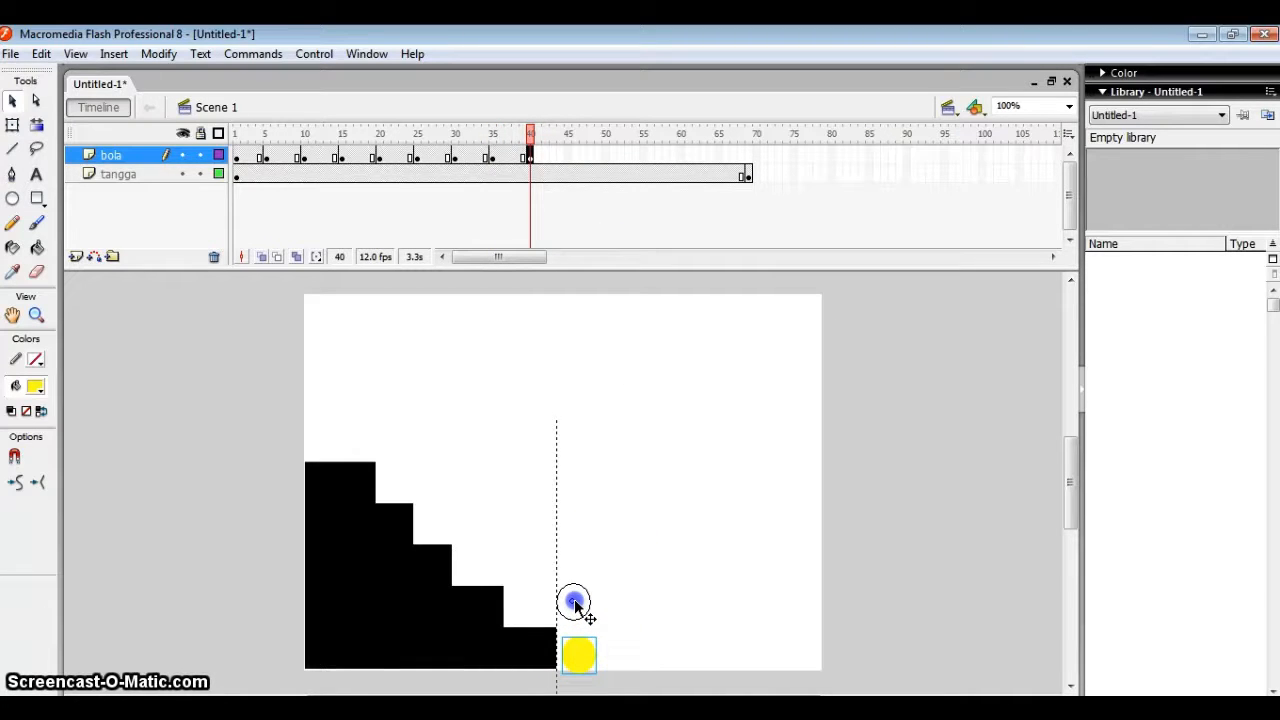
pyautogui.moveTo(575, 605); pyautogui.dragTo(577, 608)
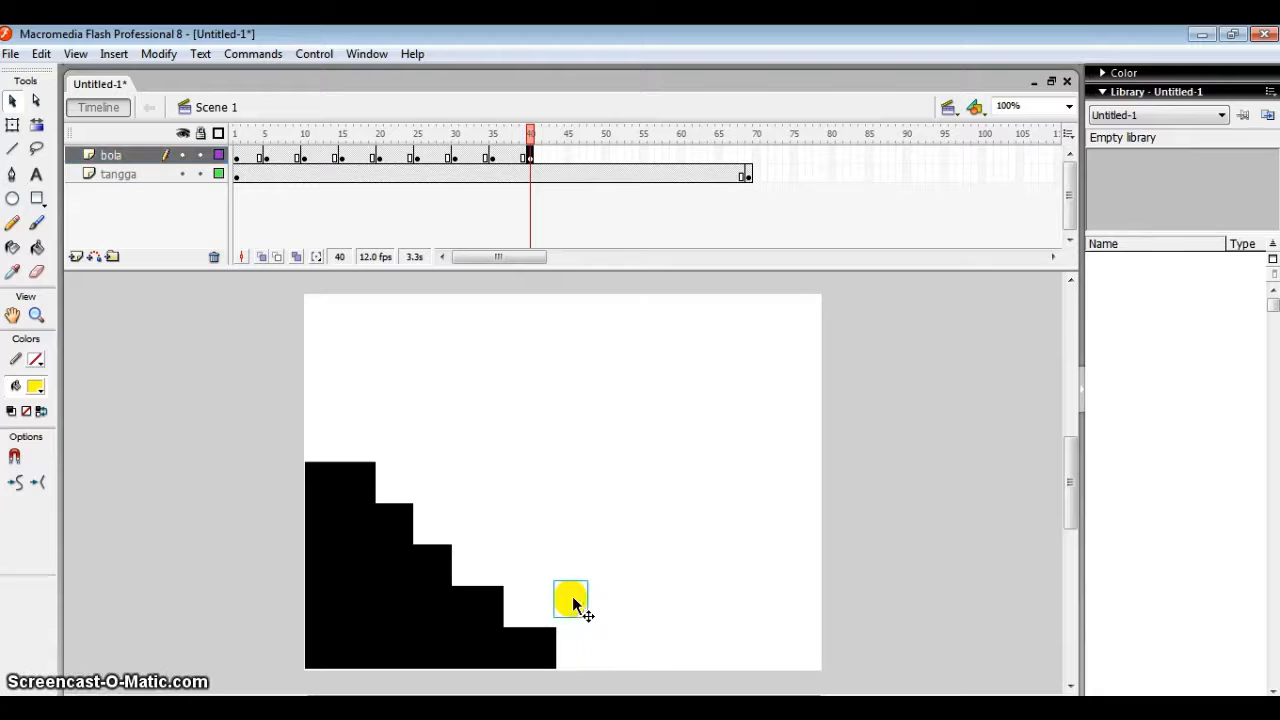
# Insert bola keyframes at frames 45 and 50, landing the ball on the lowest stair at 45 and raising it above the second stair's height at 50
pyautogui.rightClick(568, 158)
pyautogui.click(617, 243)
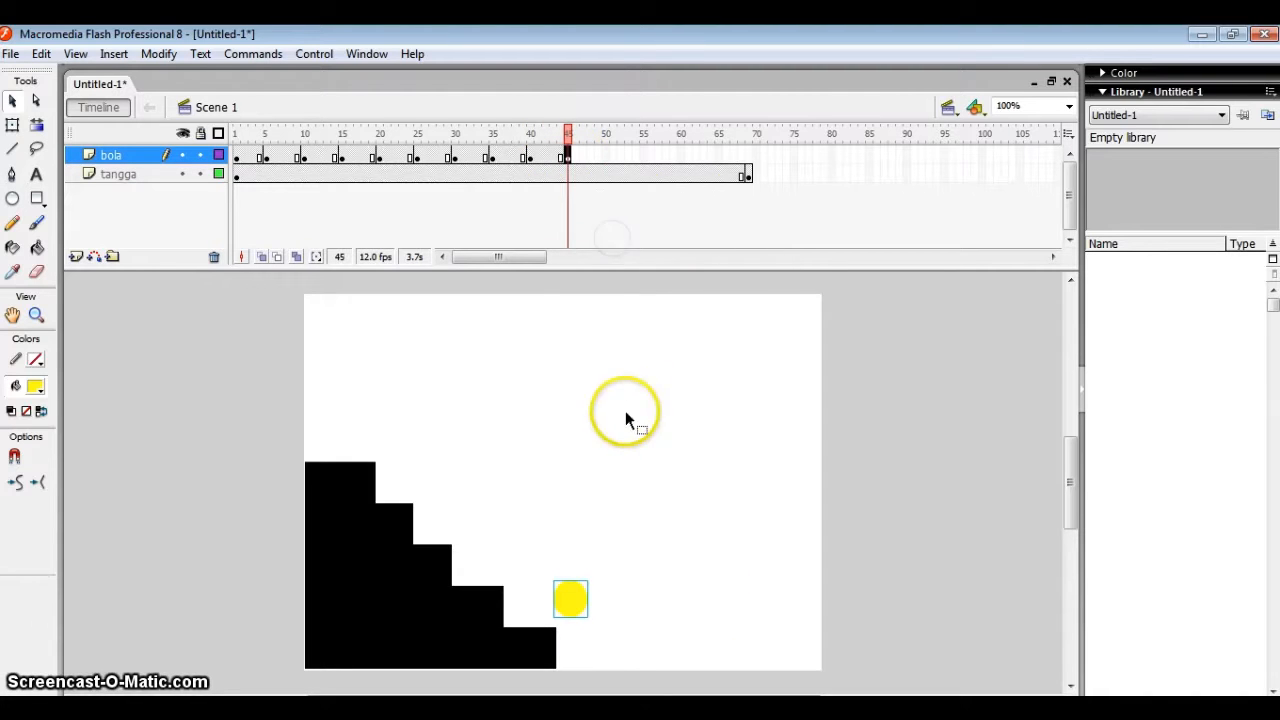
pyautogui.click(567, 598)
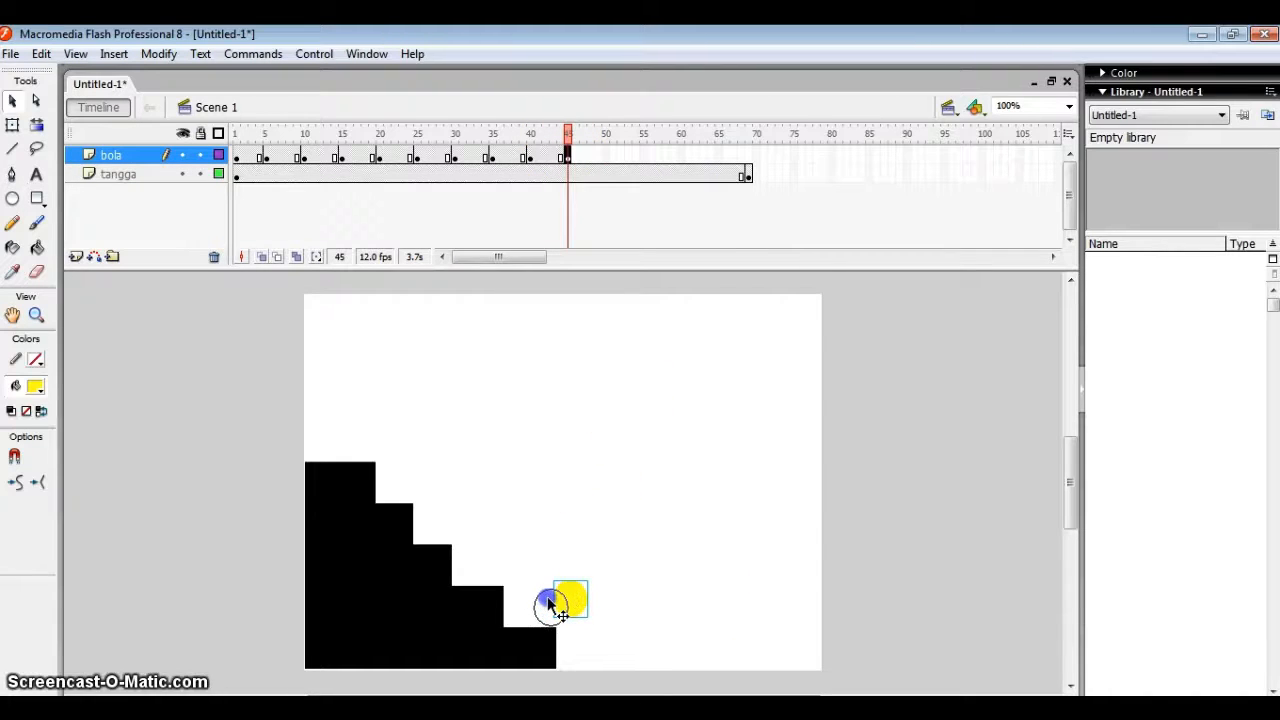
pyautogui.moveTo(540, 606); pyautogui.dragTo(535, 608)
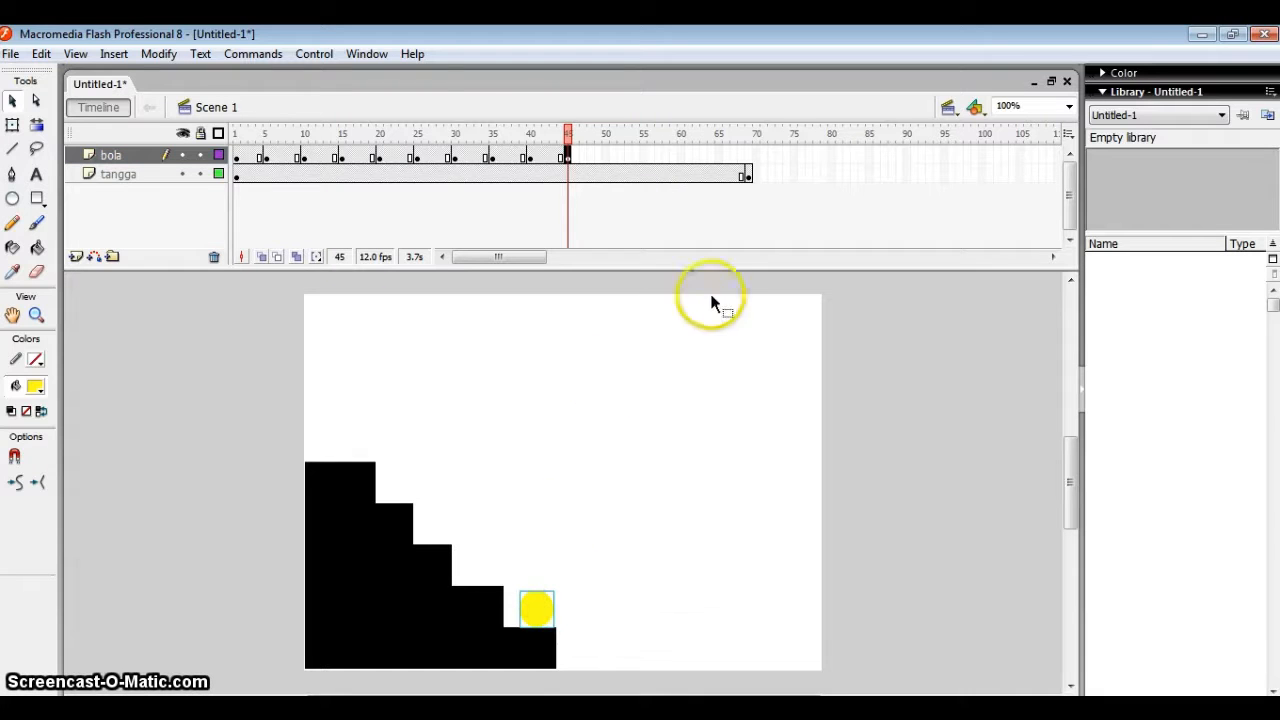
pyautogui.rightClick(601, 160)
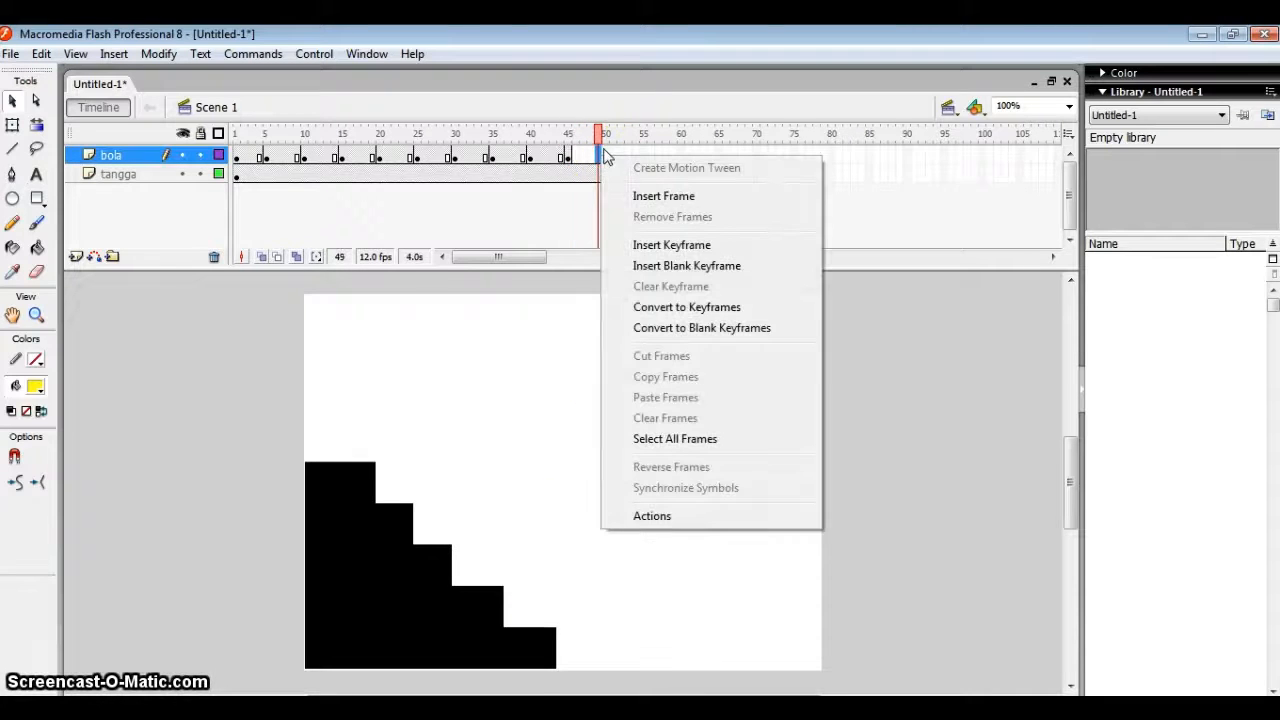
pyautogui.click(651, 244)
pyautogui.click(535, 607)
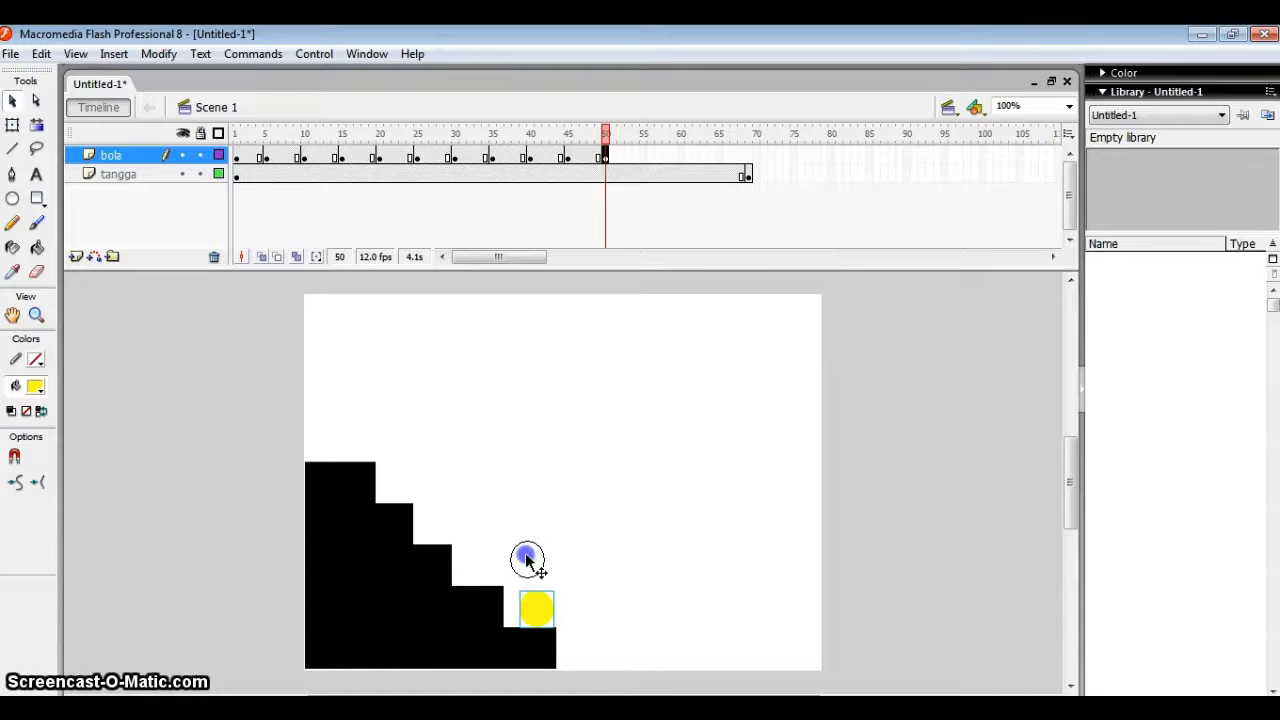
pyautogui.moveTo(527, 560); pyautogui.dragTo(524, 562)
pyautogui.click(530, 565)
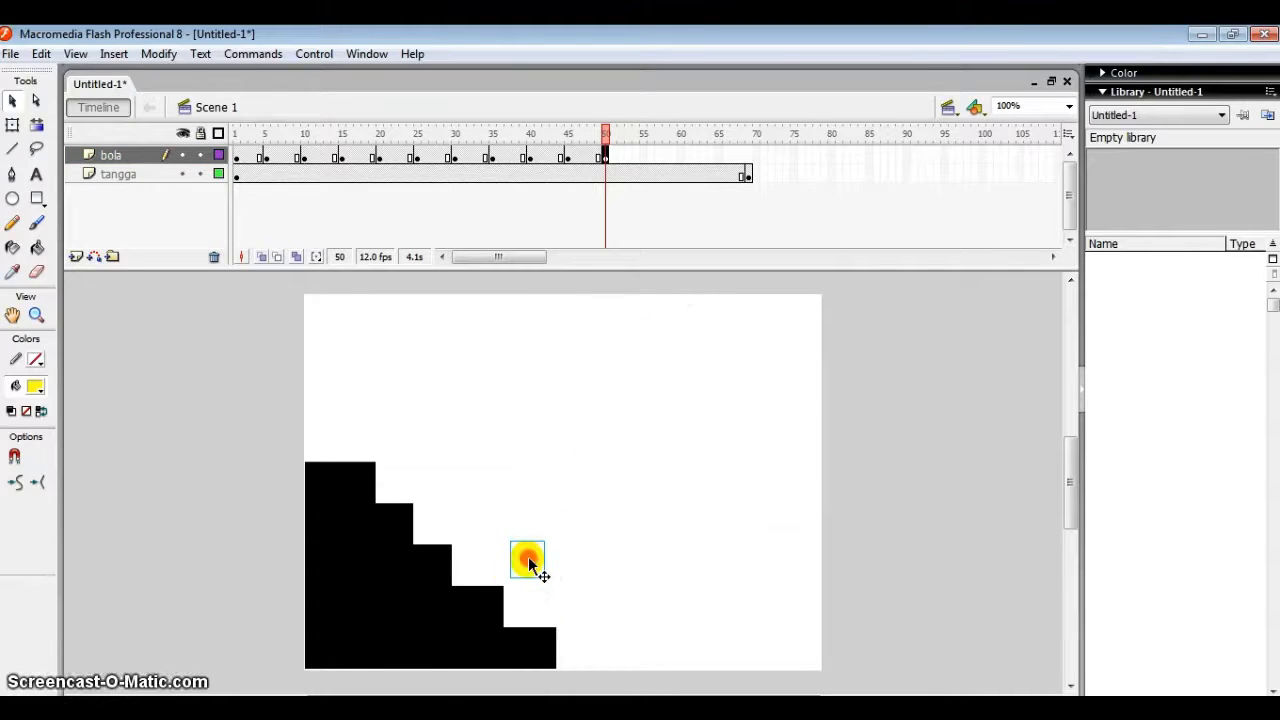
# Insert bola keyframes at frames 55 and 60, landing the ball on the second stair at 55 and lifting it above the third stair's height at 60
pyautogui.rightClick(643, 156)
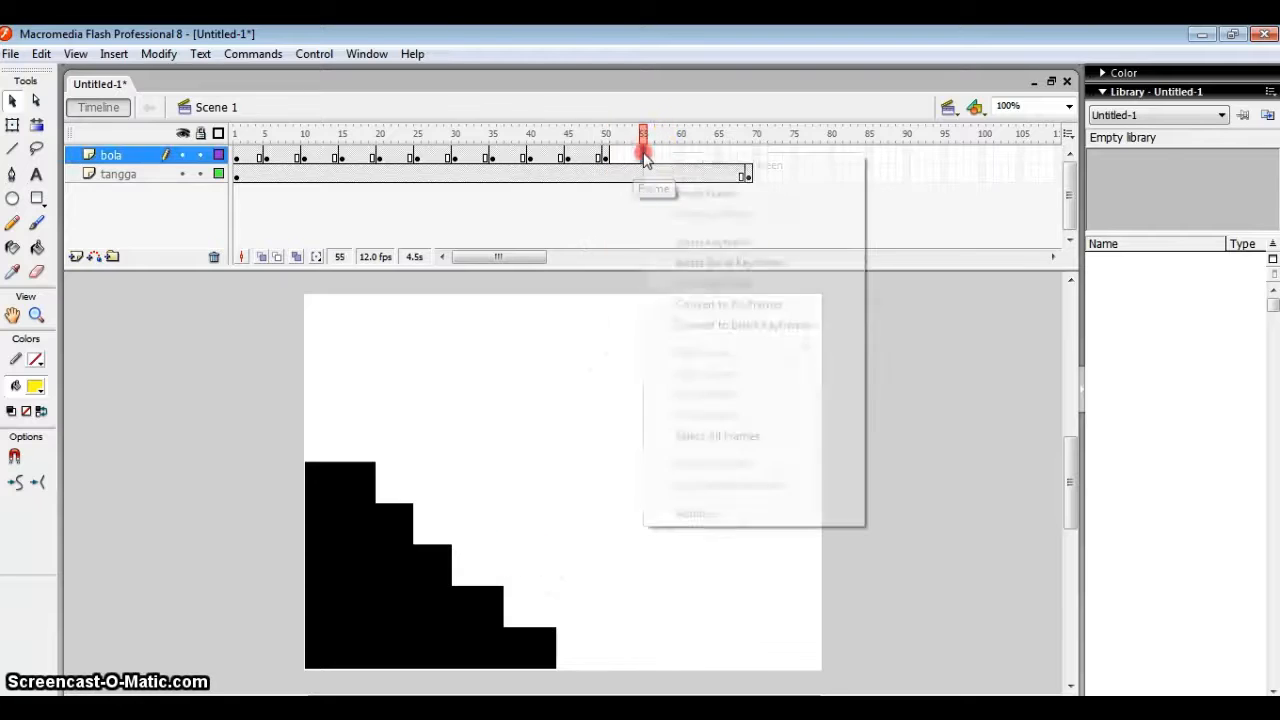
pyautogui.click(712, 242)
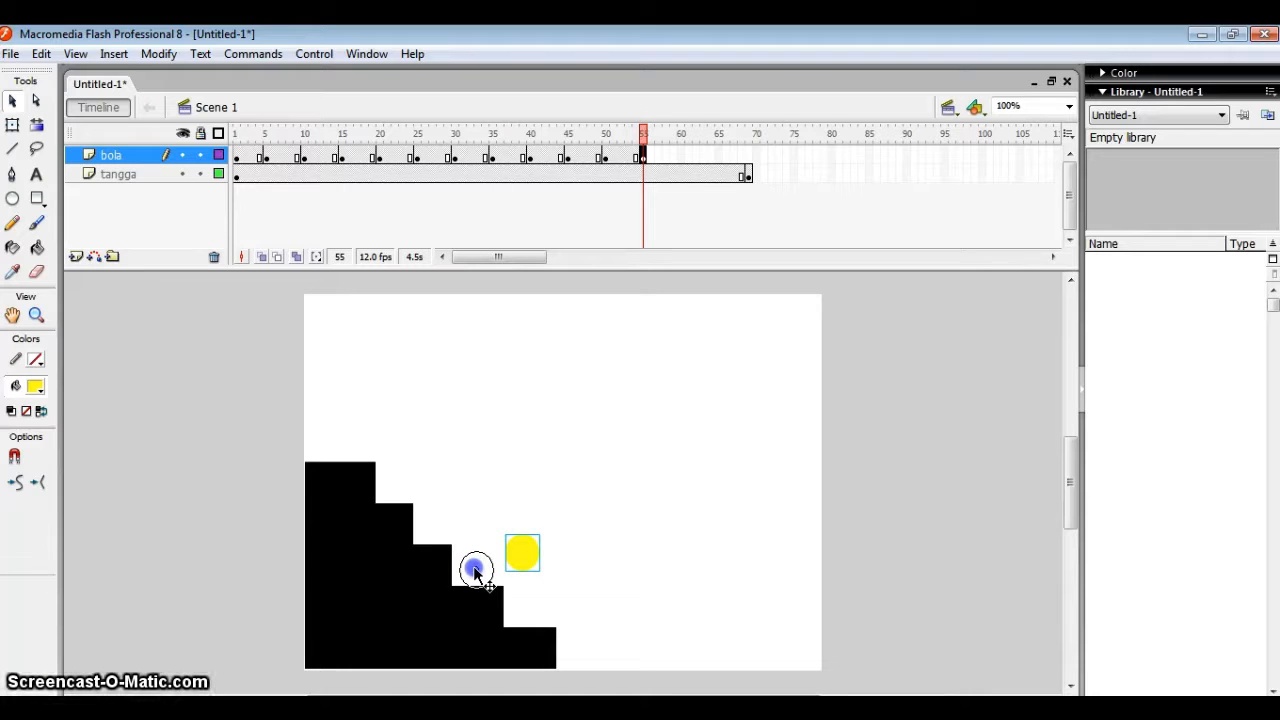
pyautogui.moveTo(476, 568); pyautogui.dragTo(476, 568)
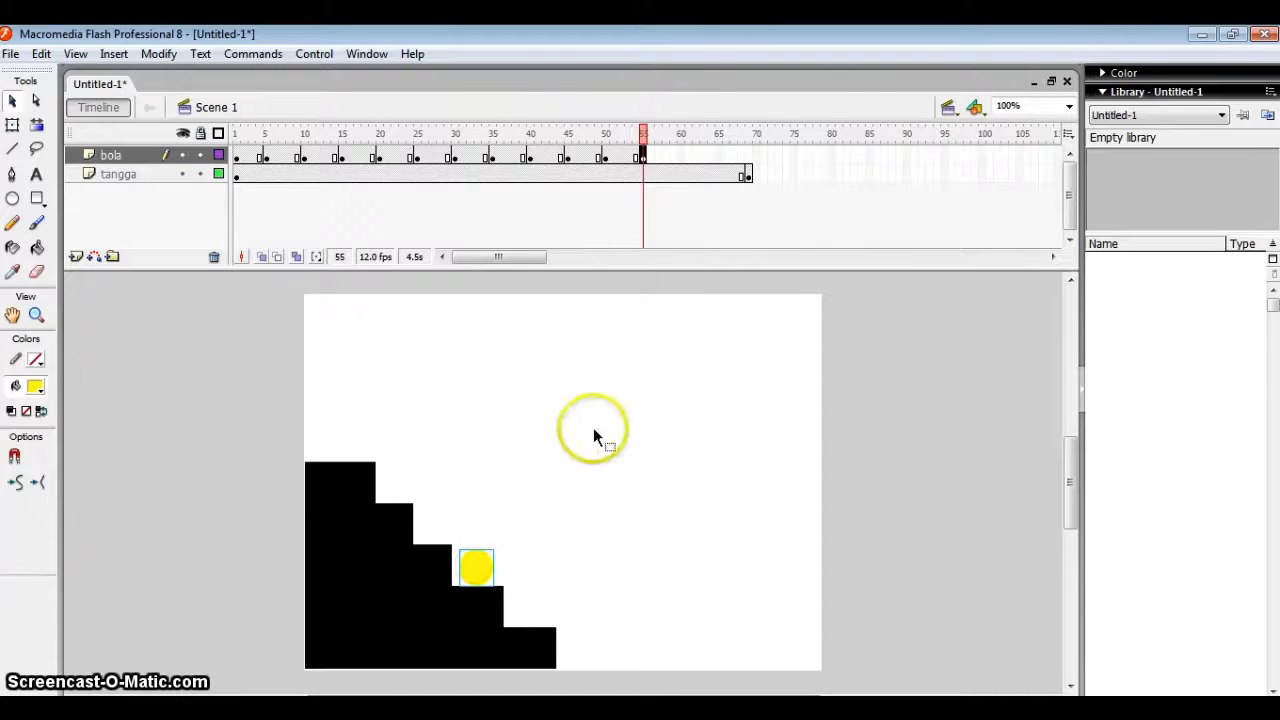
pyautogui.rightClick(681, 157)
pyautogui.click(730, 240)
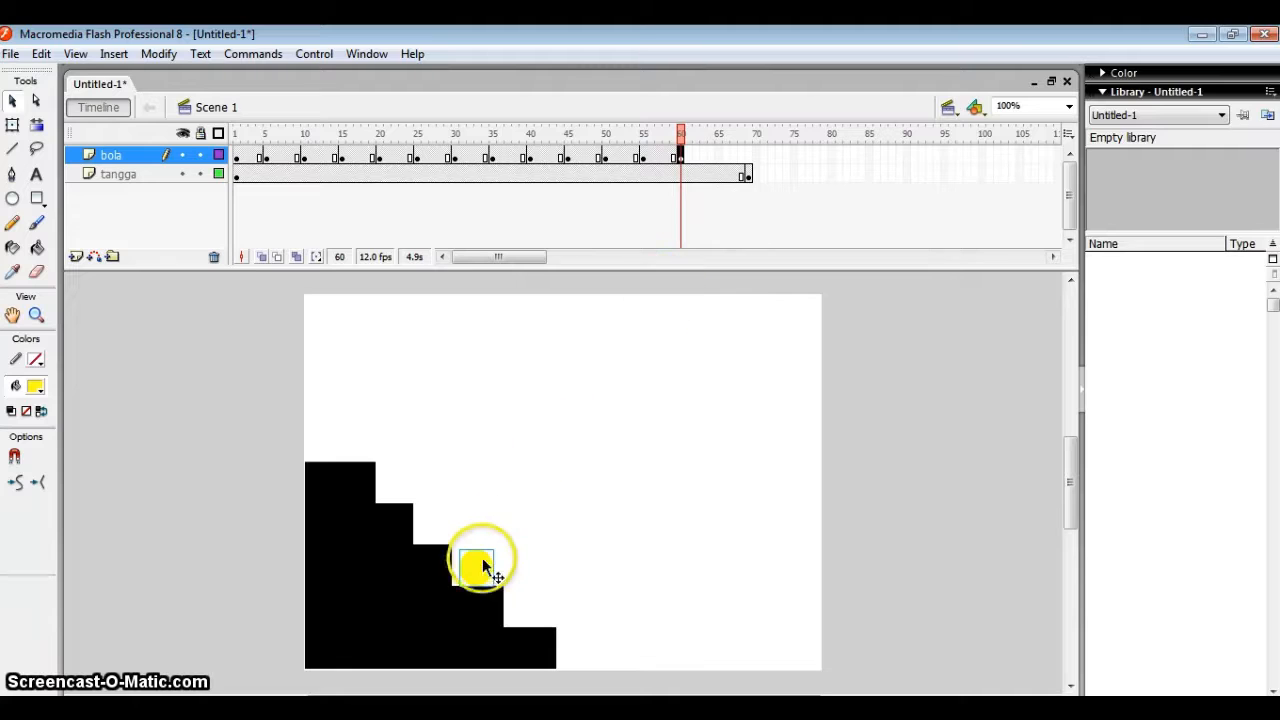
pyautogui.moveTo(479, 563); pyautogui.dragTo(479, 517)
# Insert bola keyframes at frames 65 and 69, landing the ball on the third stair at 65
pyautogui.rightClick(718, 157)
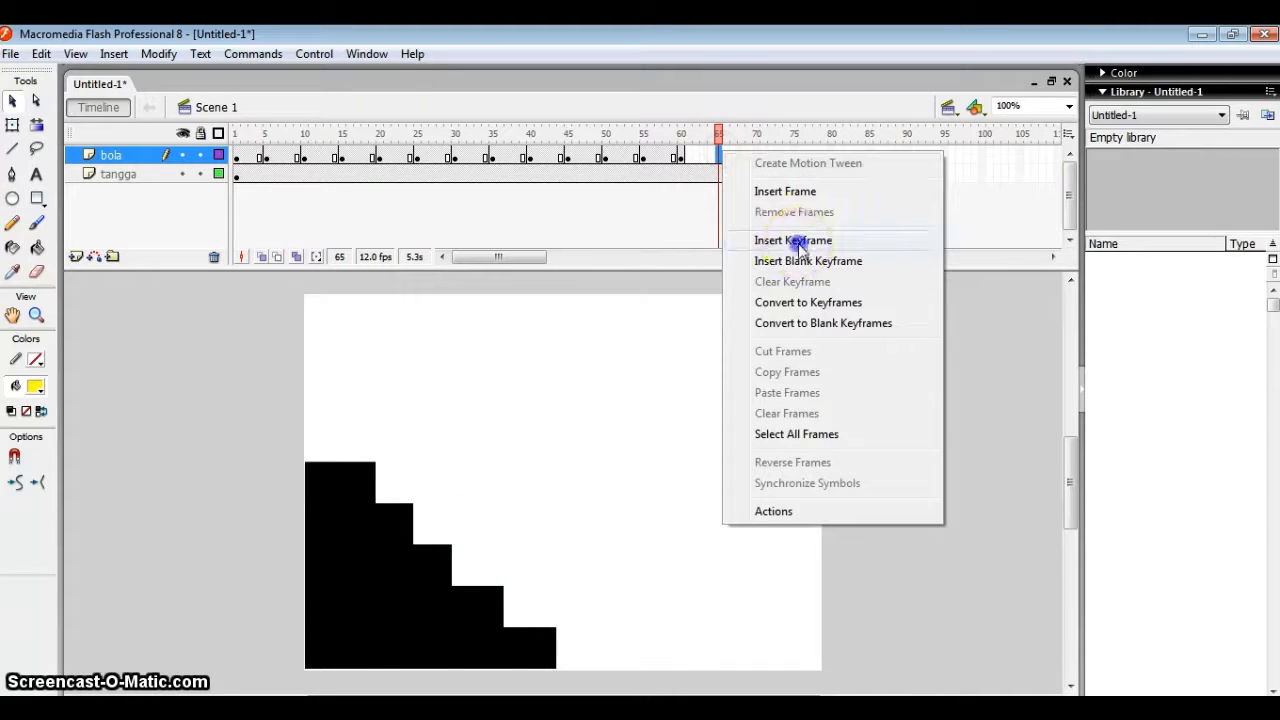
pyautogui.click(772, 240)
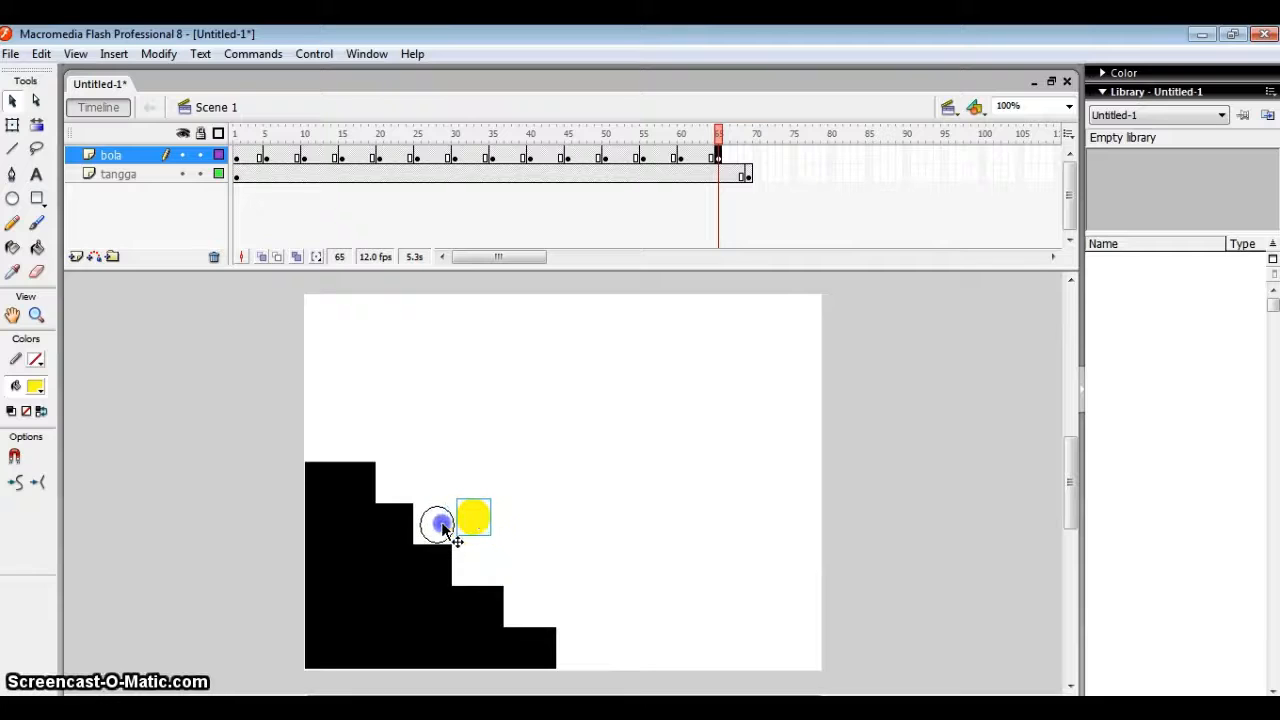
pyautogui.moveTo(441, 524); pyautogui.dragTo(441, 521)
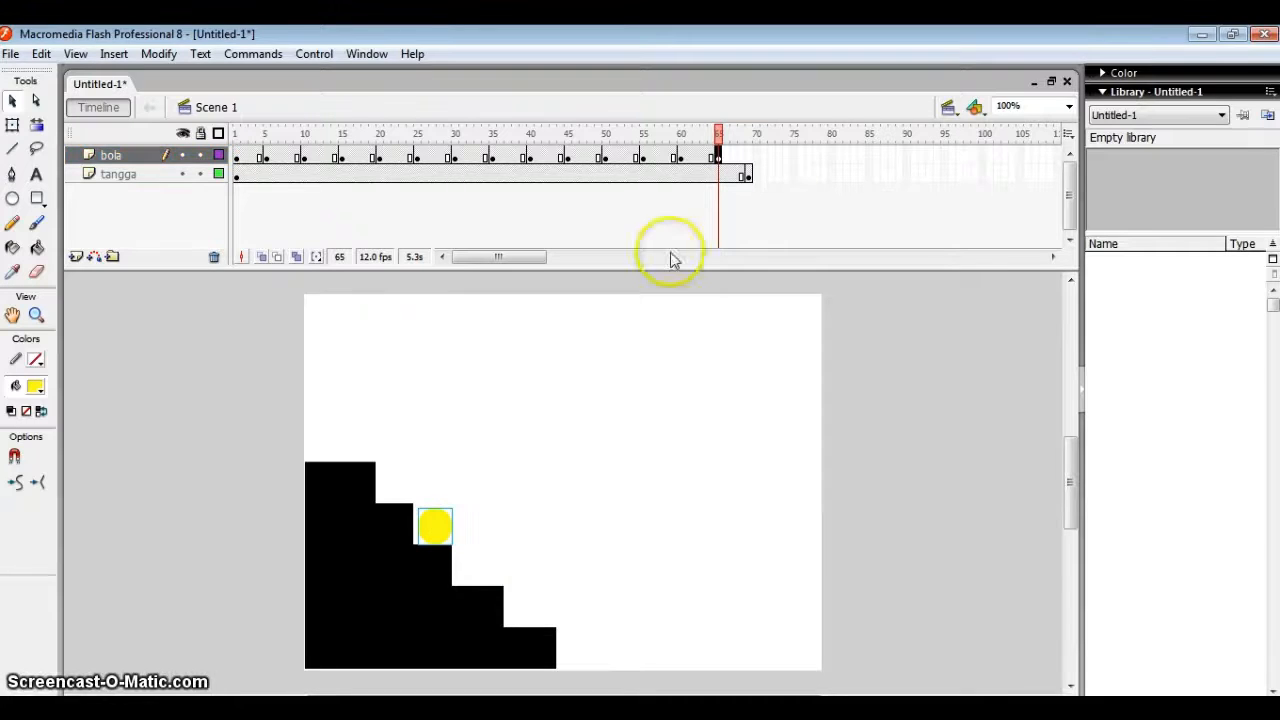
pyautogui.rightClick(750, 158)
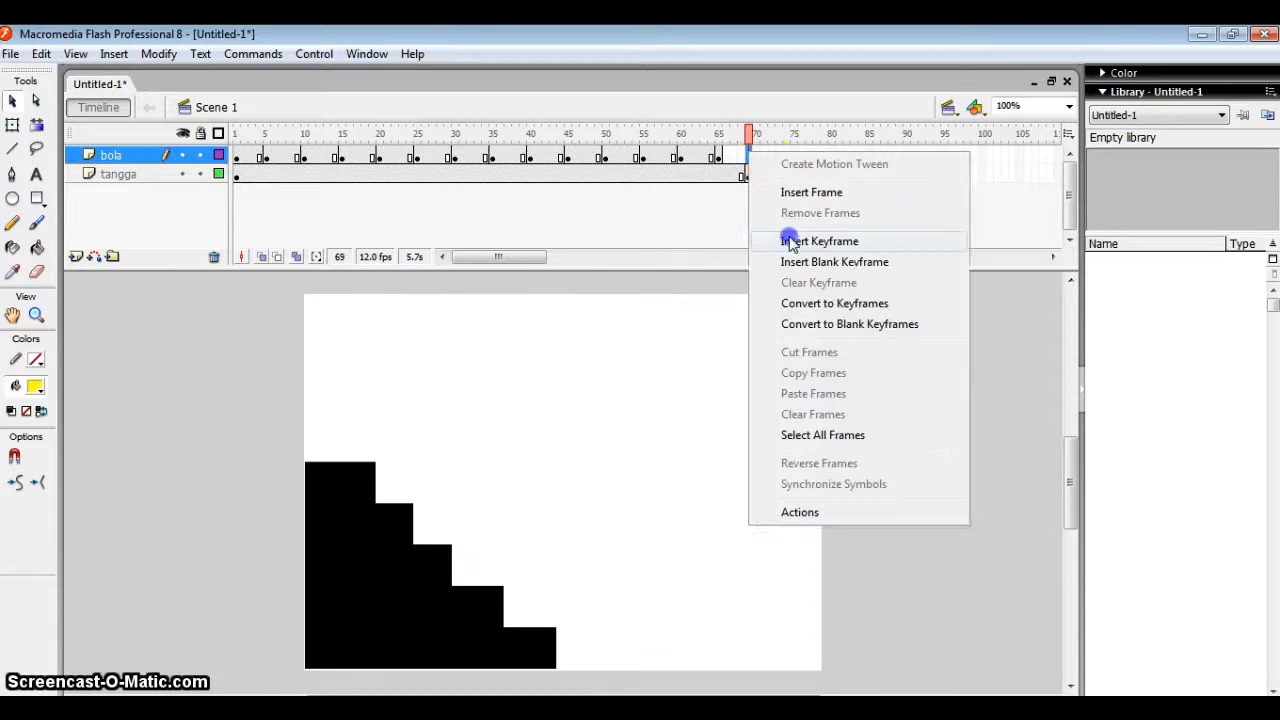
pyautogui.click(789, 242)
pyautogui.click(716, 187)
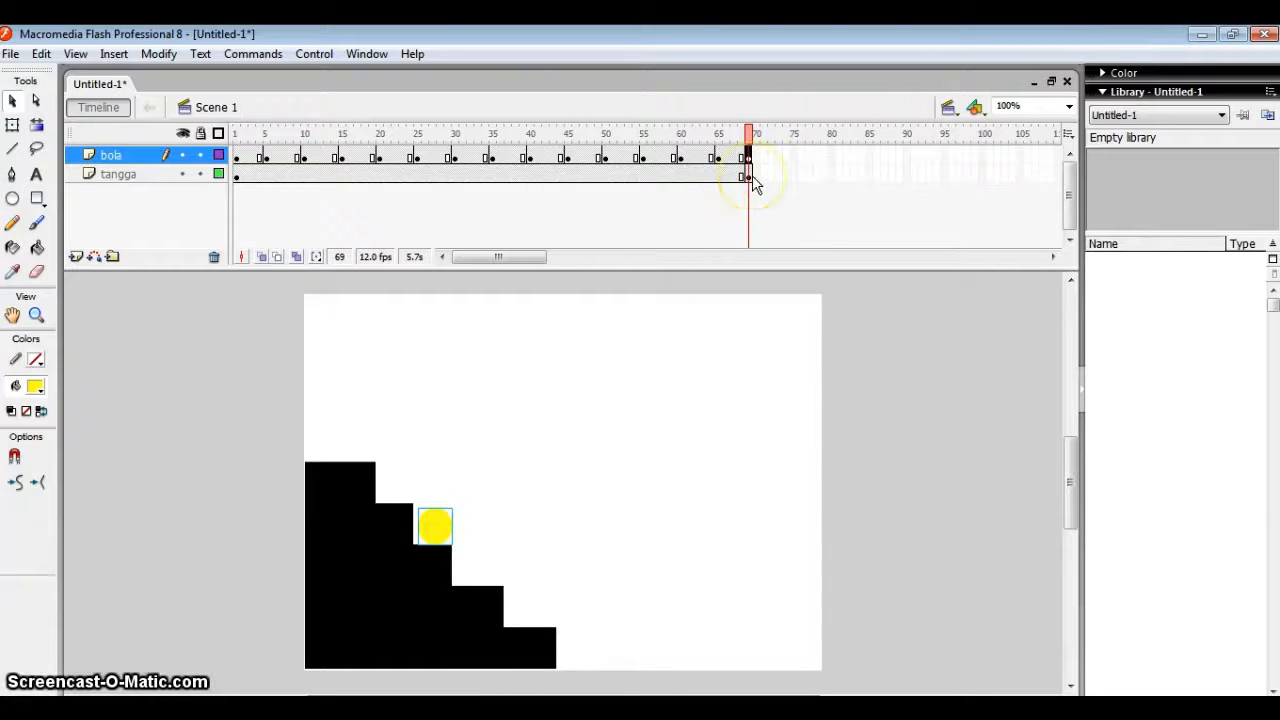
# Extend the staircase by inserting a keyframe at frame 100 of the tangga layer
pyautogui.click(749, 176)
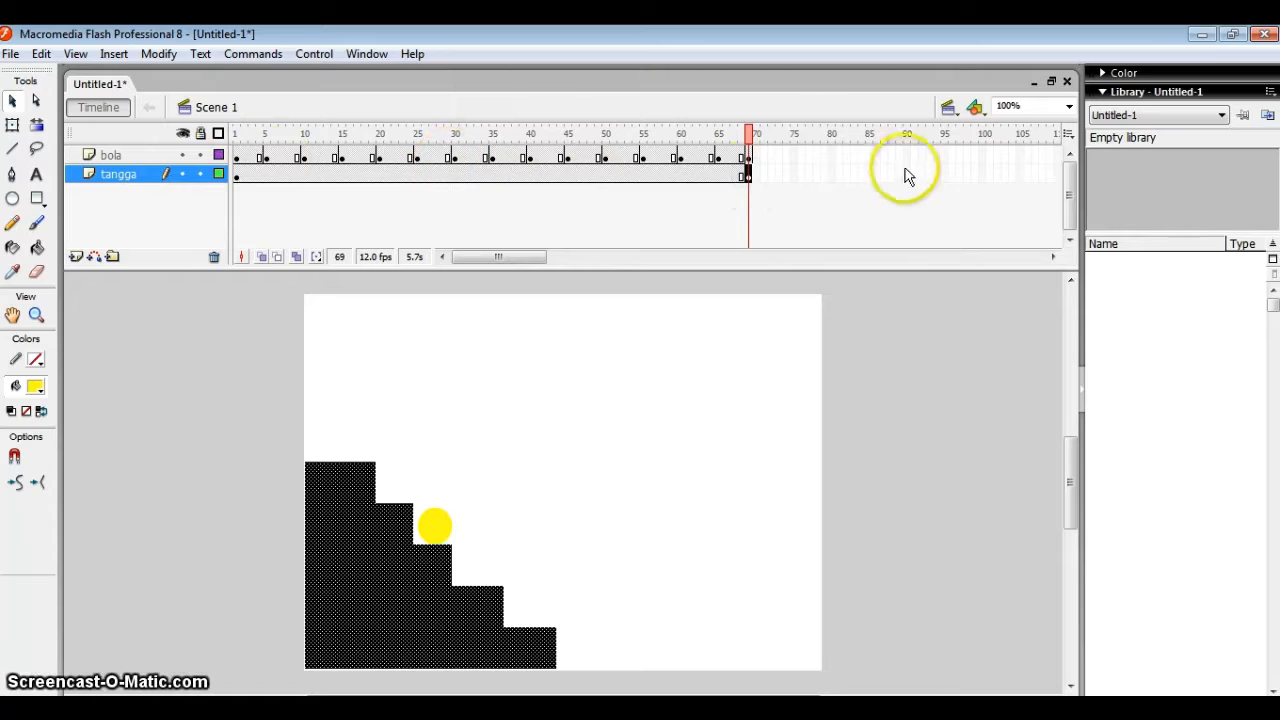
pyautogui.rightClick(980, 174)
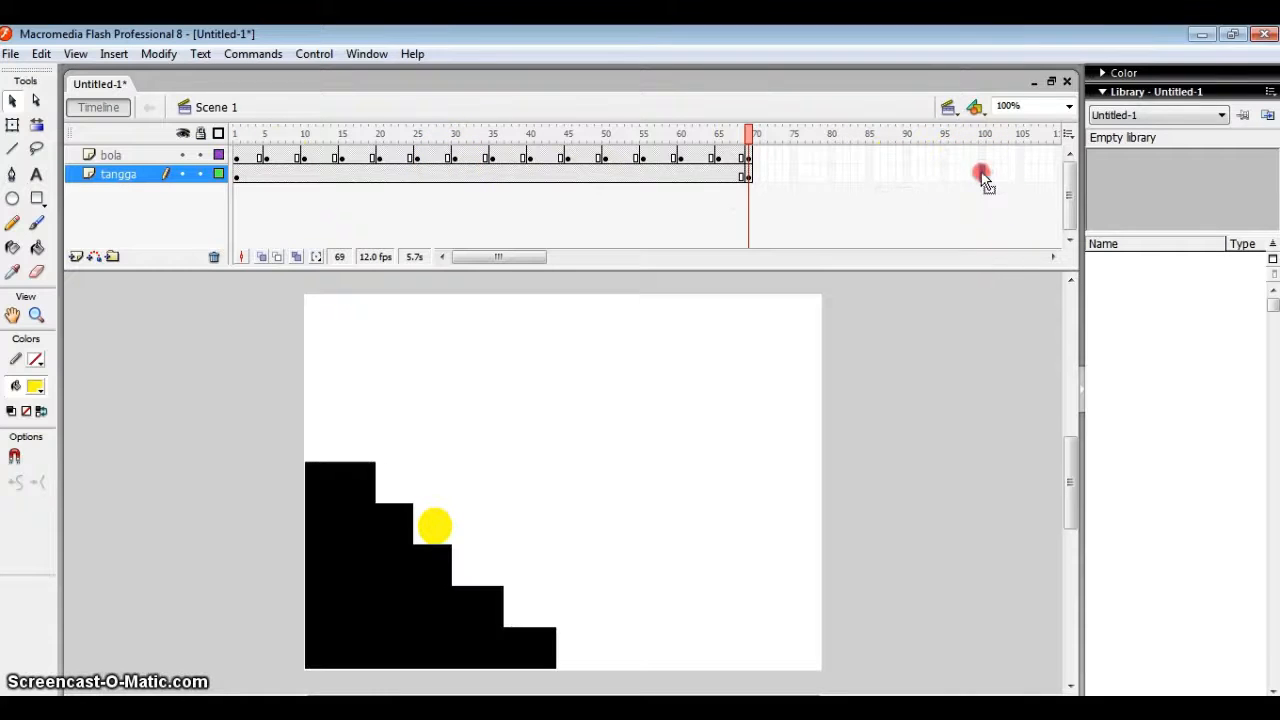
pyautogui.click(1033, 262)
# At bola frame 69, raise the ball into the air above the third stair, higher than the fourth stair
pyautogui.click(749, 157)
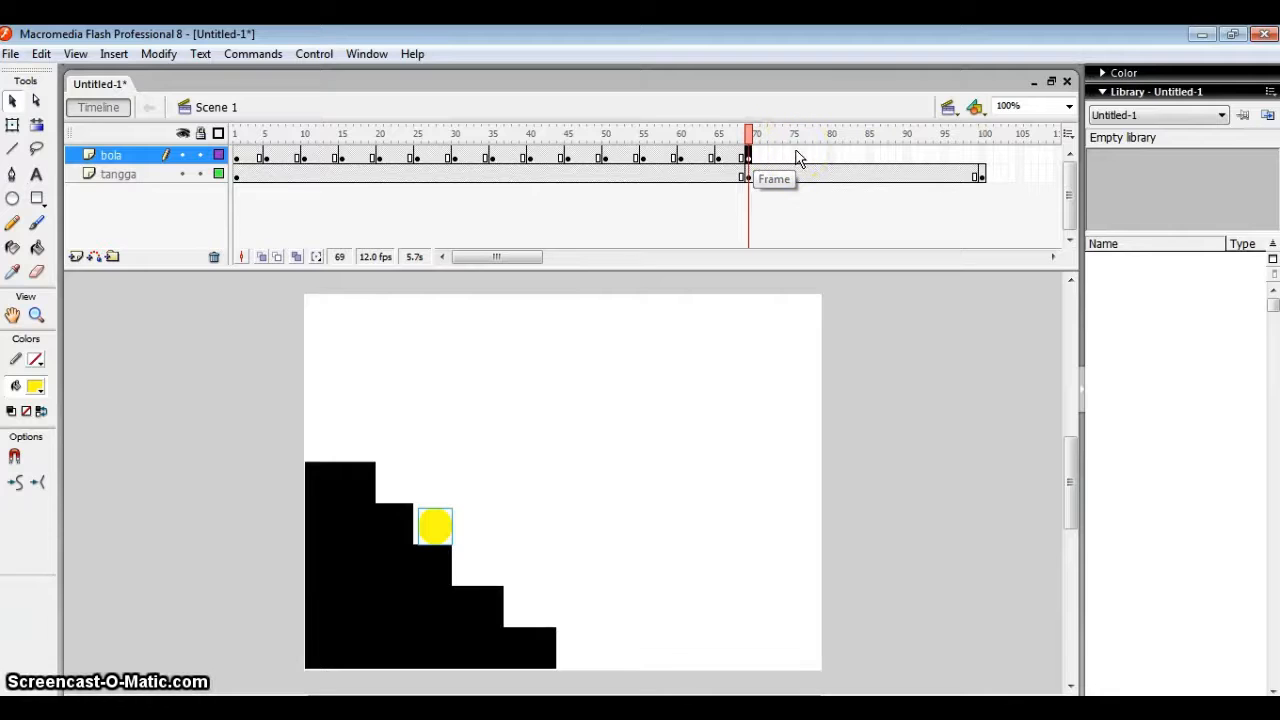
pyautogui.rightClick(795, 157)
pyautogui.click(745, 158)
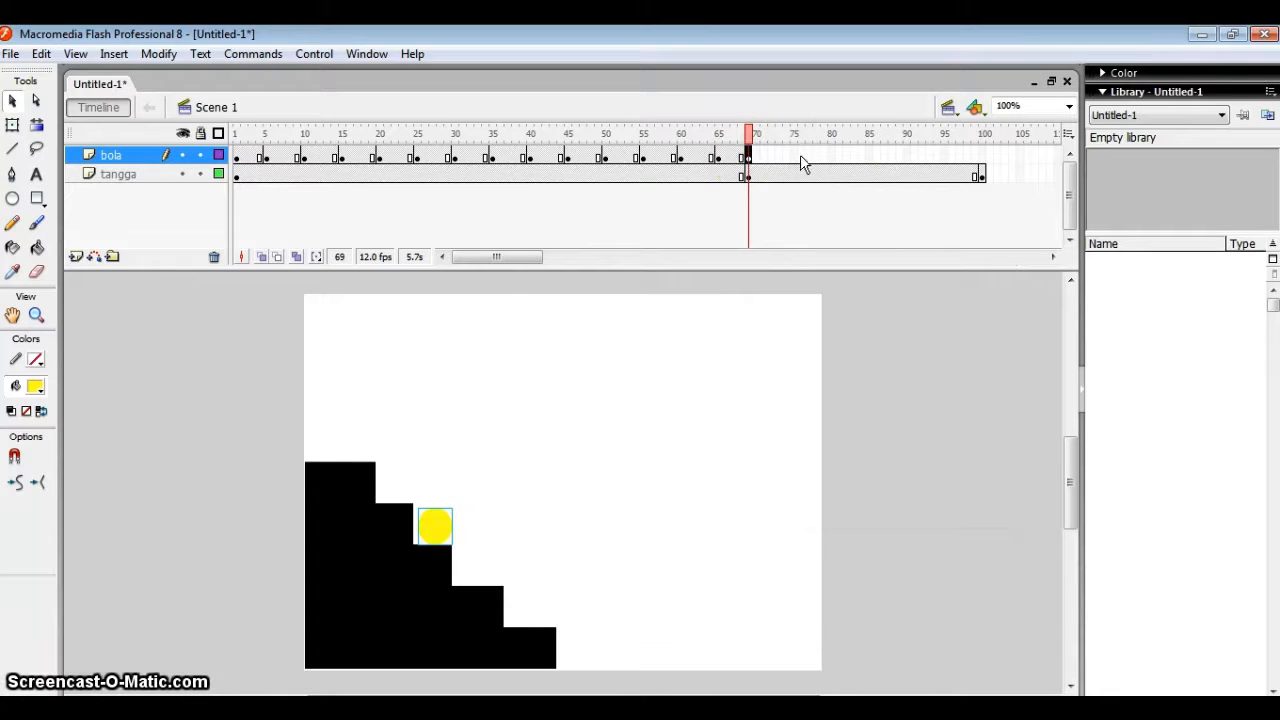
pyautogui.click(700, 228)
pyautogui.click(424, 528)
pyautogui.moveTo(430, 528); pyautogui.dragTo(426, 485)
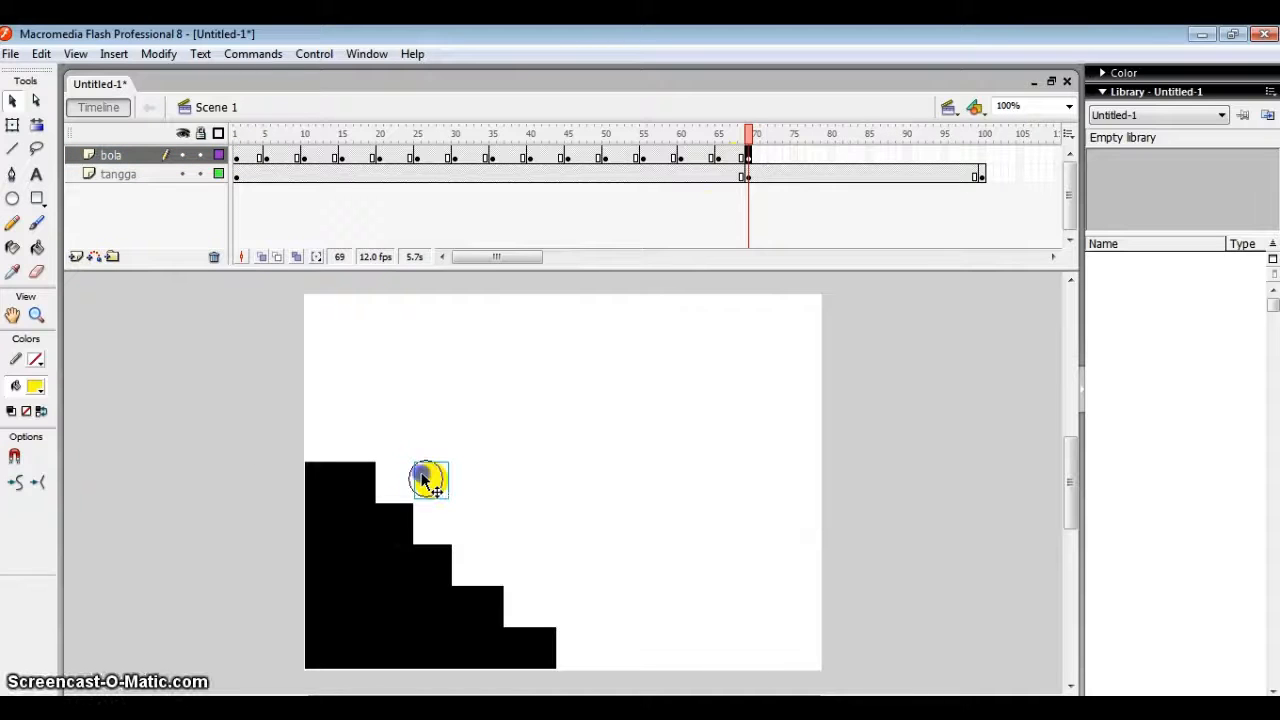
# Insert a bola keyframe at frame 75 and place the ball on the fourth stair, nudging it up to rest on the surface
pyautogui.rightClick(794, 158)
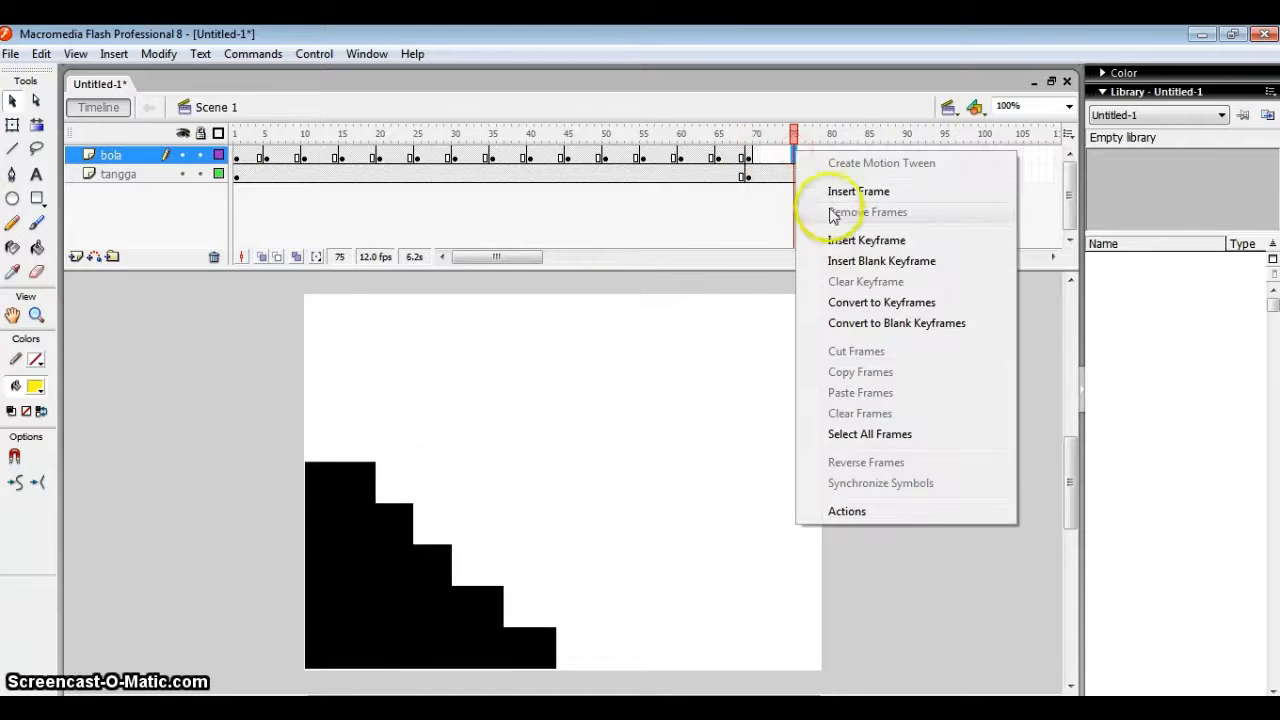
pyautogui.click(866, 240)
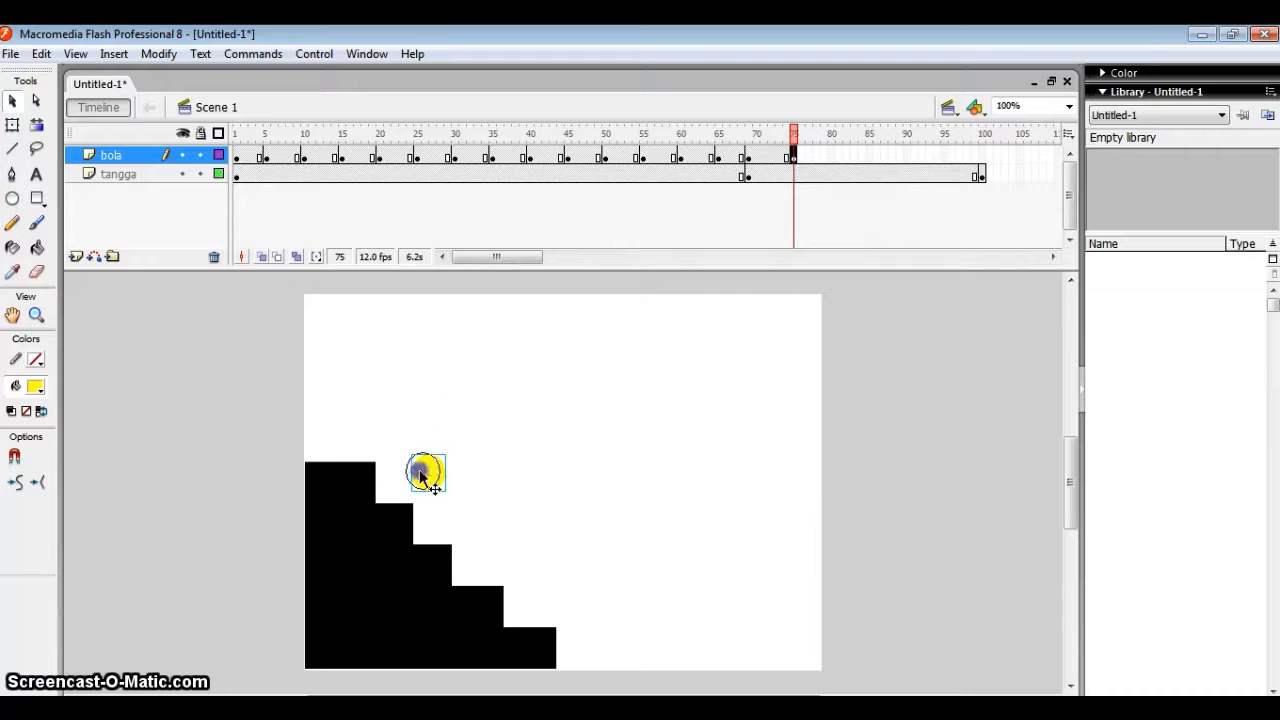
pyautogui.moveTo(422, 478); pyautogui.dragTo(394, 487)
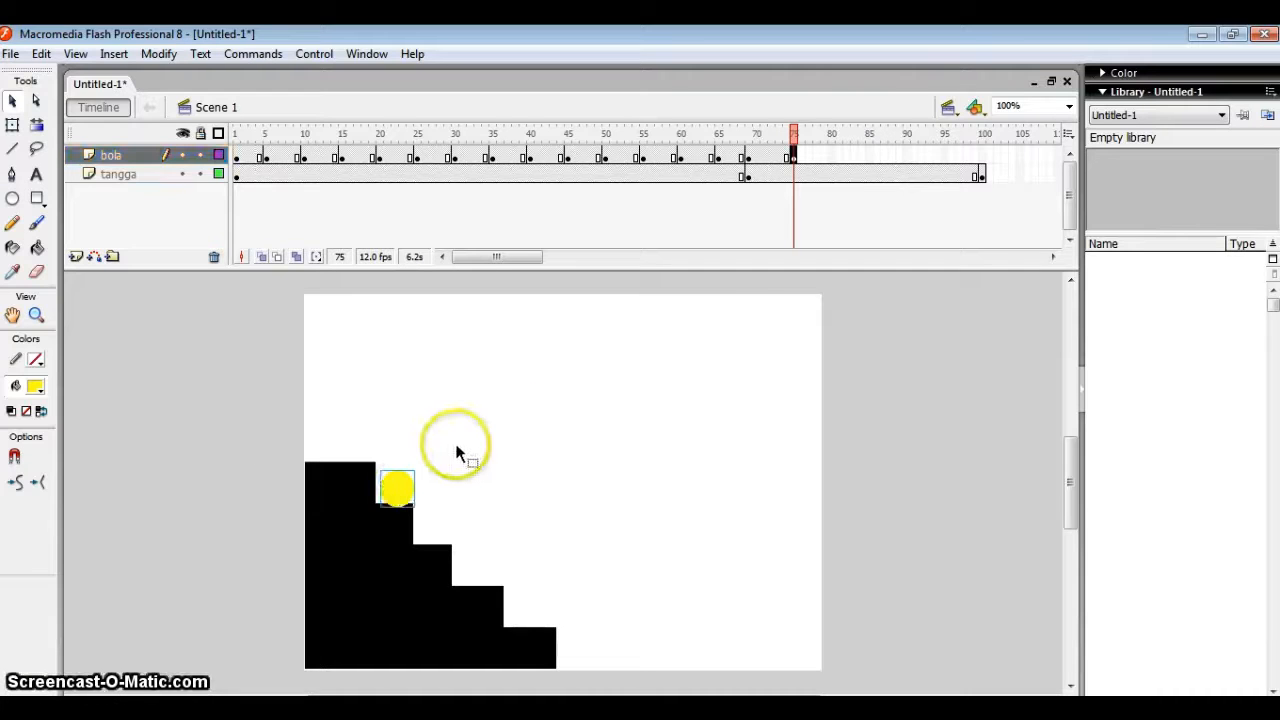
pyautogui.press('Up')
pyautogui.press('Up')
pyautogui.press('Up')
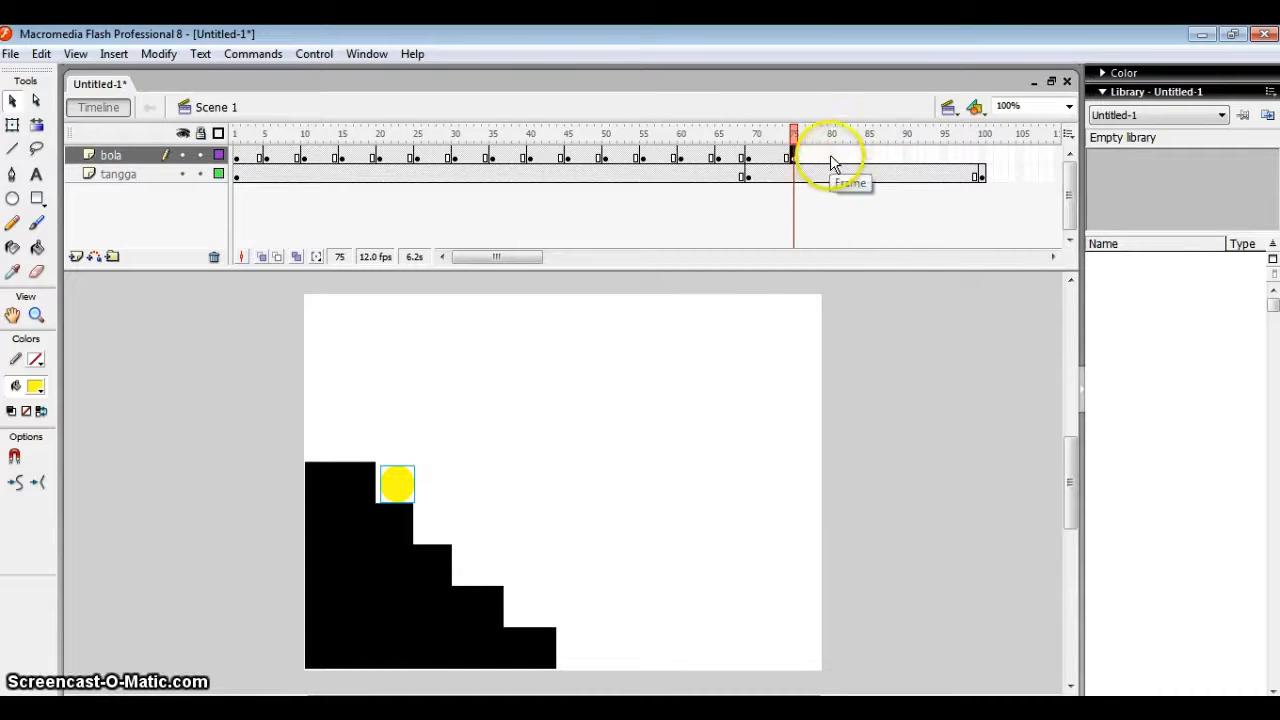
# Insert a bola keyframe at frame 80 and move the ball up onto the right edge of the top stair
pyautogui.rightClick(831, 156)
pyautogui.click(889, 241)
pyautogui.click(395, 487)
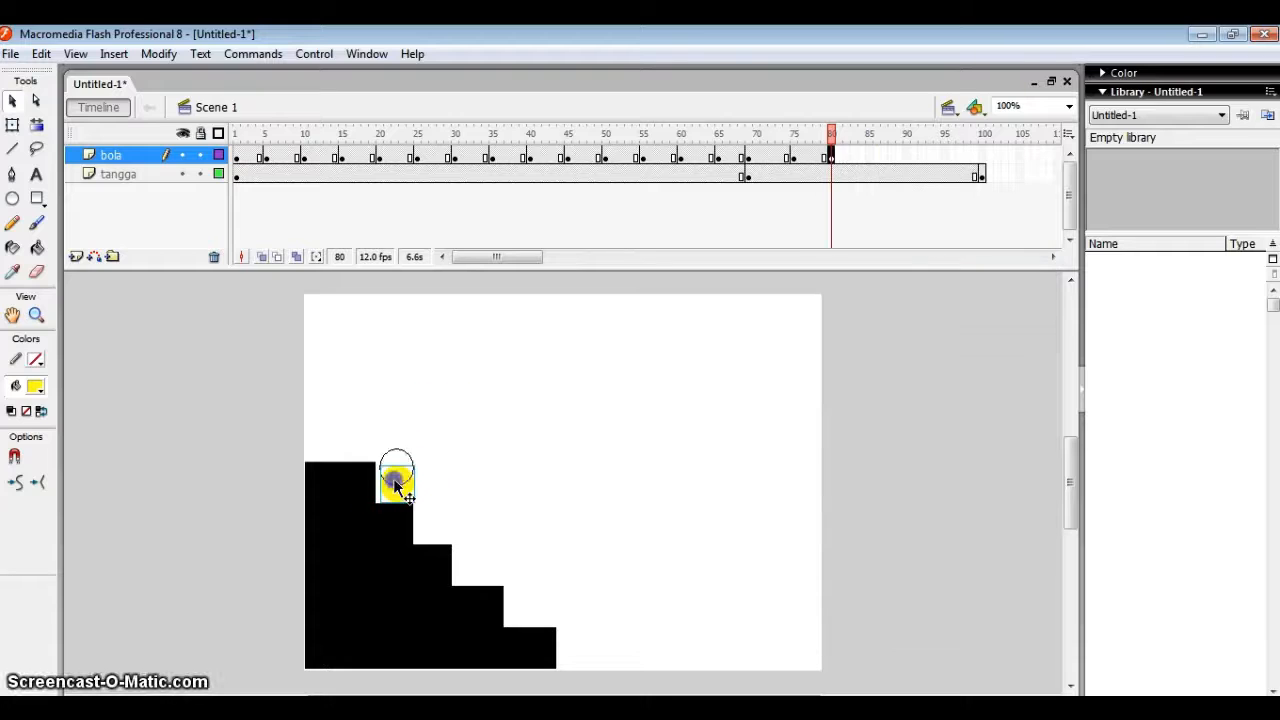
pyautogui.moveTo(383, 443); pyautogui.dragTo(378, 444)
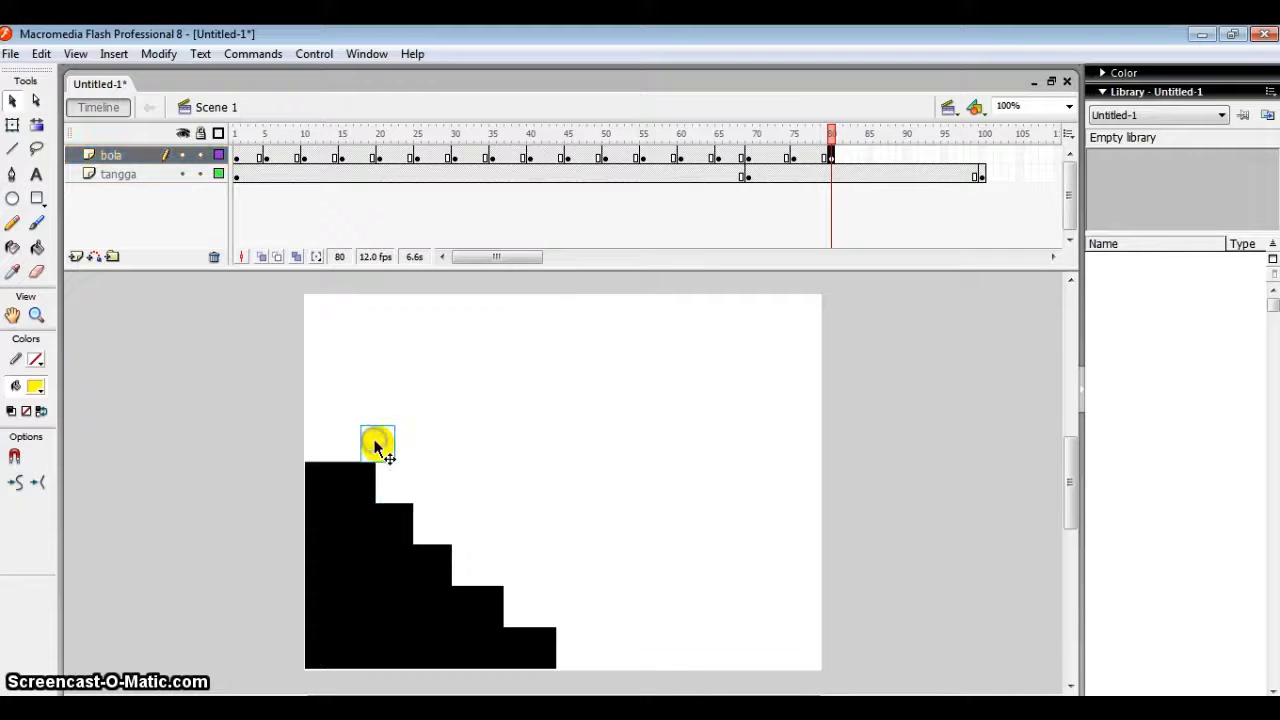
# Insert bola keyframes at frames 85 and 90, shifting the ball further left along the top stair at each
pyautogui.rightClick(867, 156)
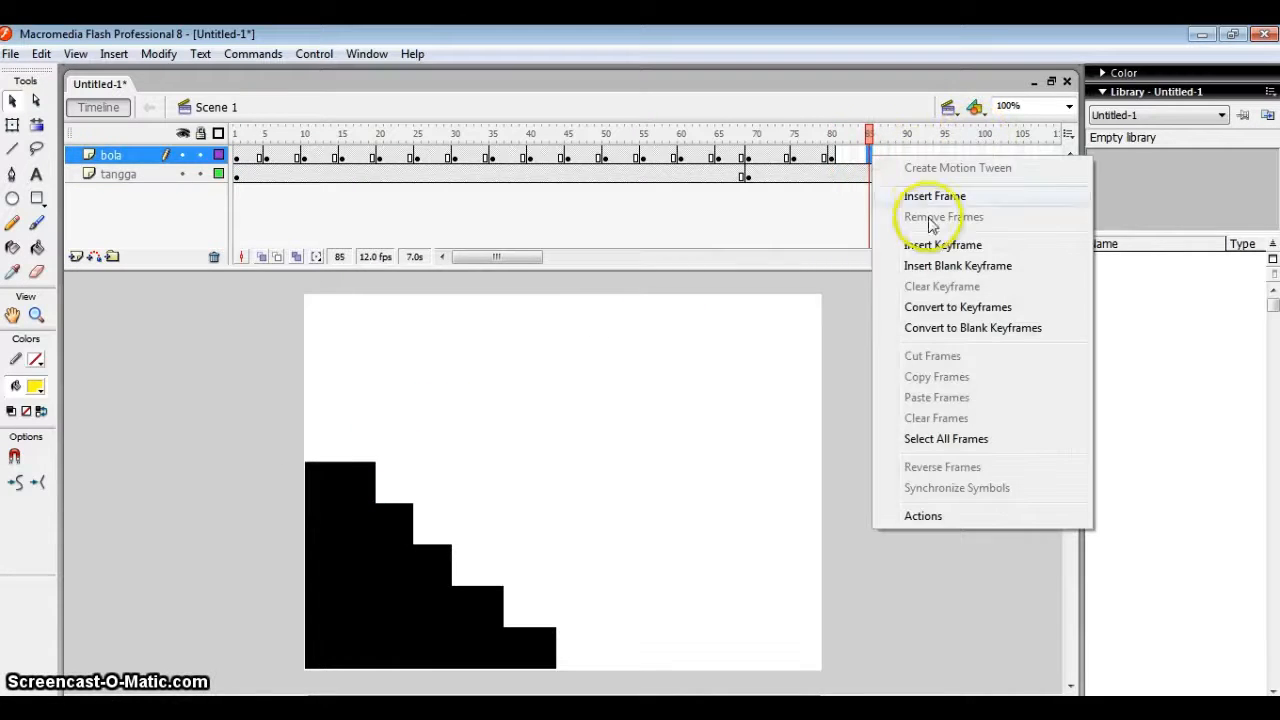
pyautogui.click(927, 238)
pyautogui.moveTo(382, 446); pyautogui.dragTo(356, 441)
pyautogui.rightClick(906, 157)
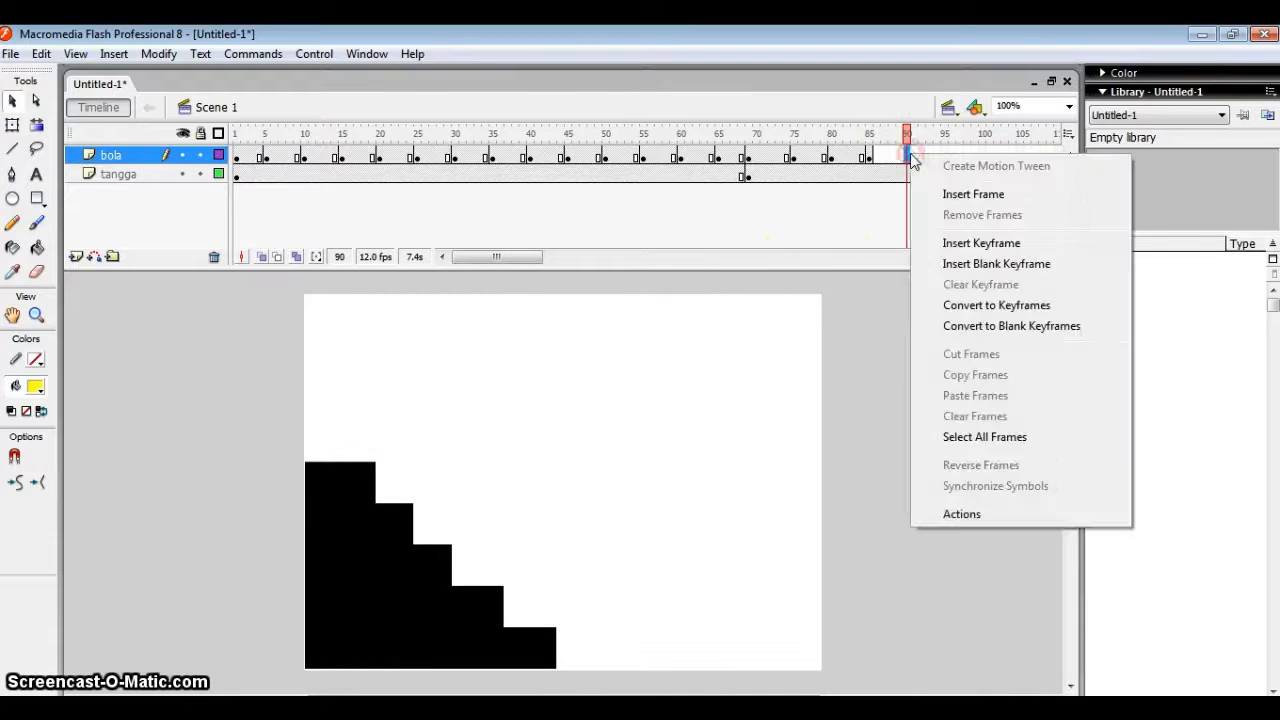
pyautogui.click(962, 243)
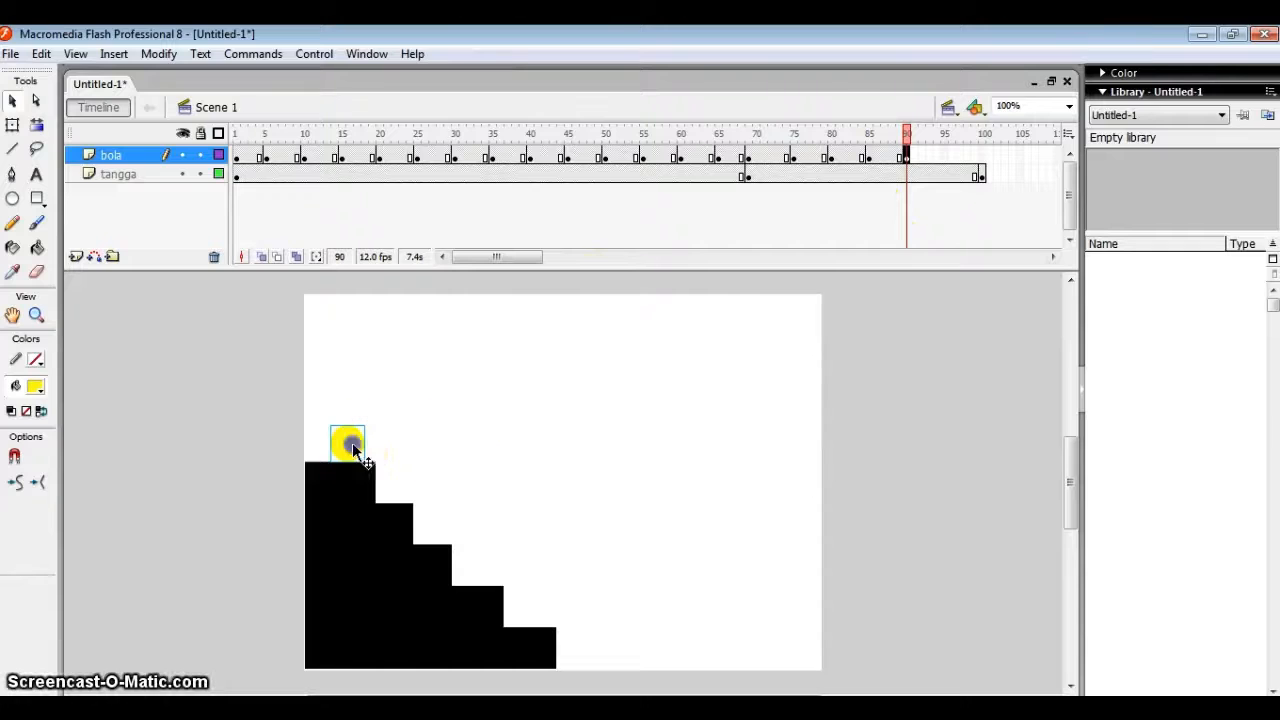
pyautogui.moveTo(352, 442); pyautogui.dragTo(337, 443)
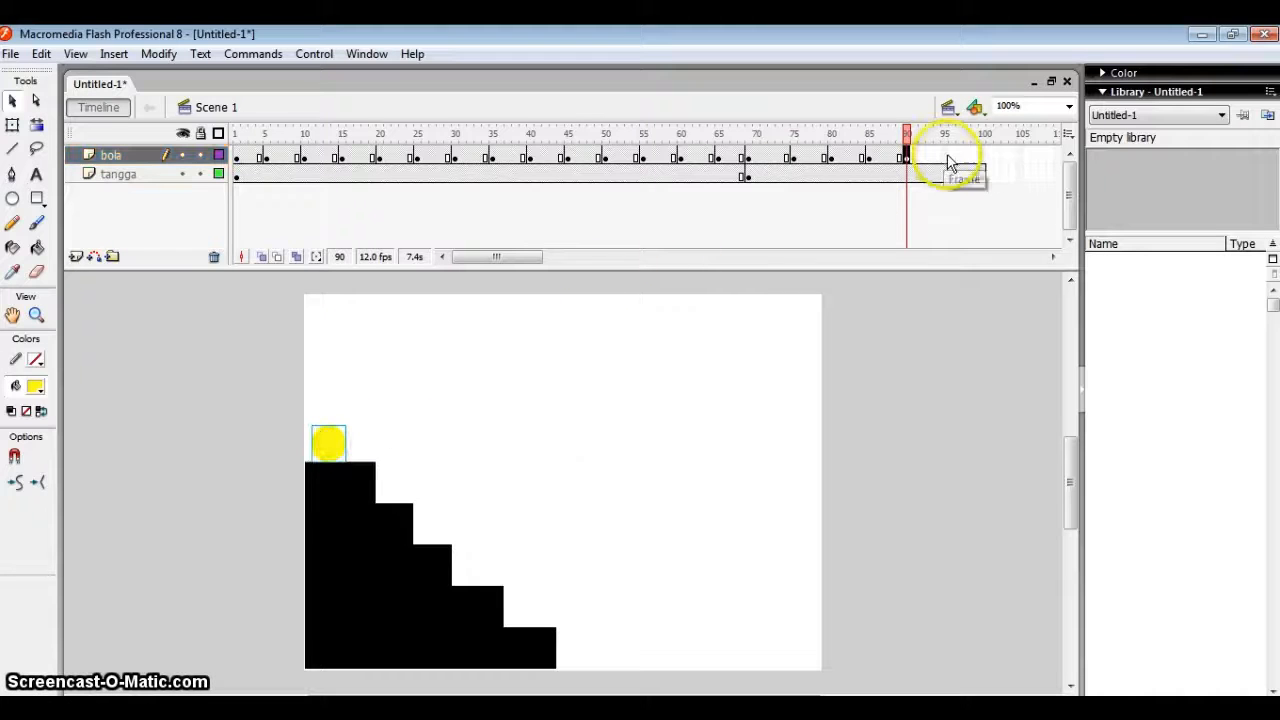
# Insert bola keyframes at frames 95 and 100, moving the ball past the stage's left edge at 95, and play the animation
pyautogui.rightClick(946, 158)
pyautogui.click(982, 246)
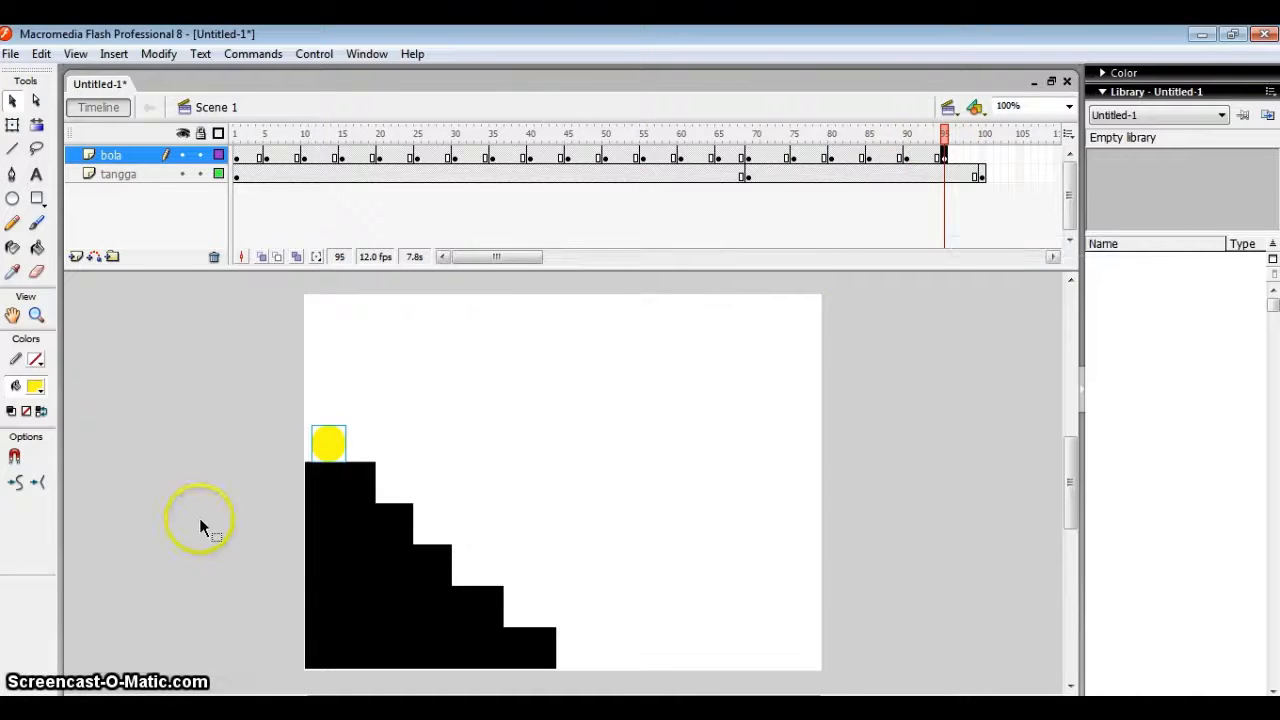
pyautogui.click(331, 452)
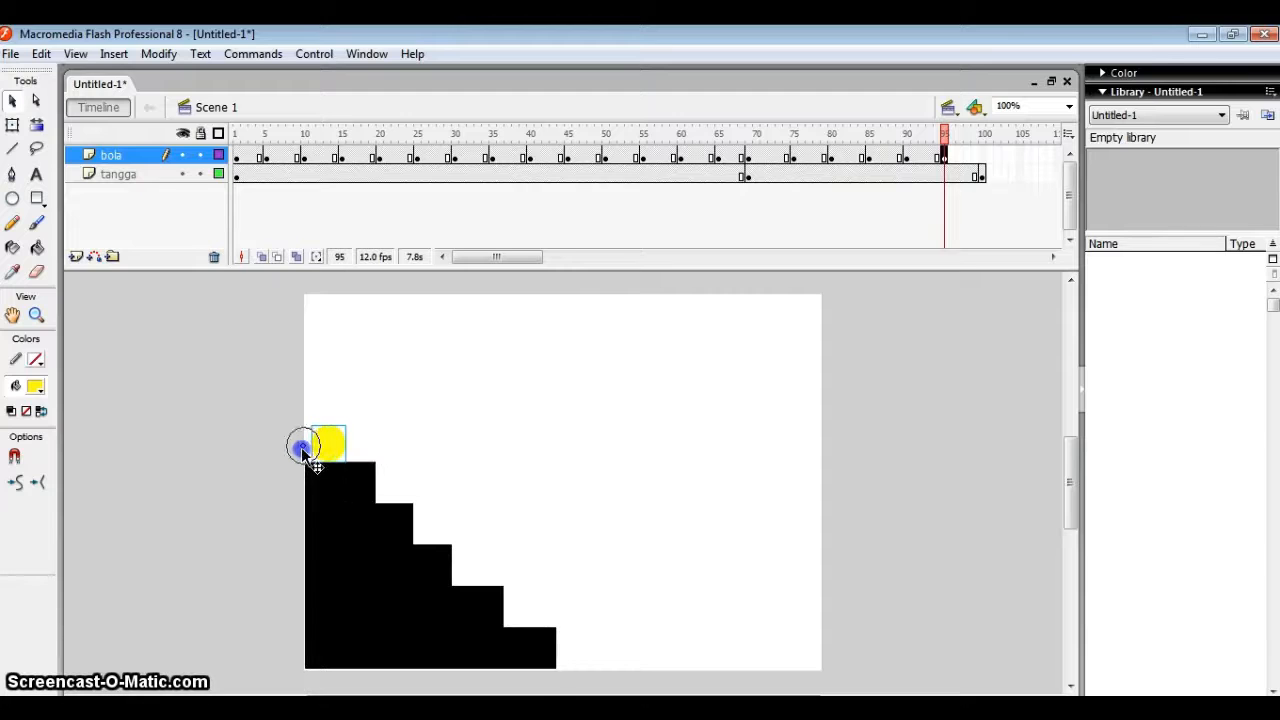
pyautogui.moveTo(303, 453); pyautogui.dragTo(297, 446)
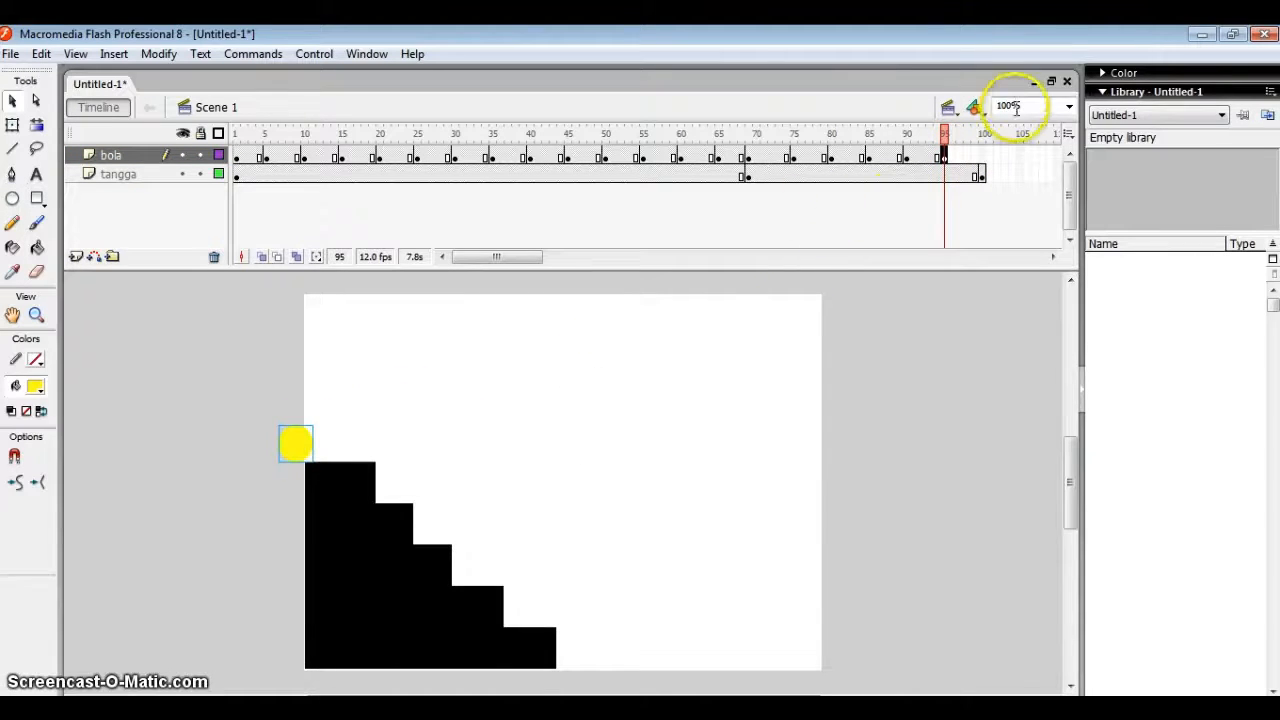
pyautogui.rightClick(985, 155)
pyautogui.click(1028, 233)
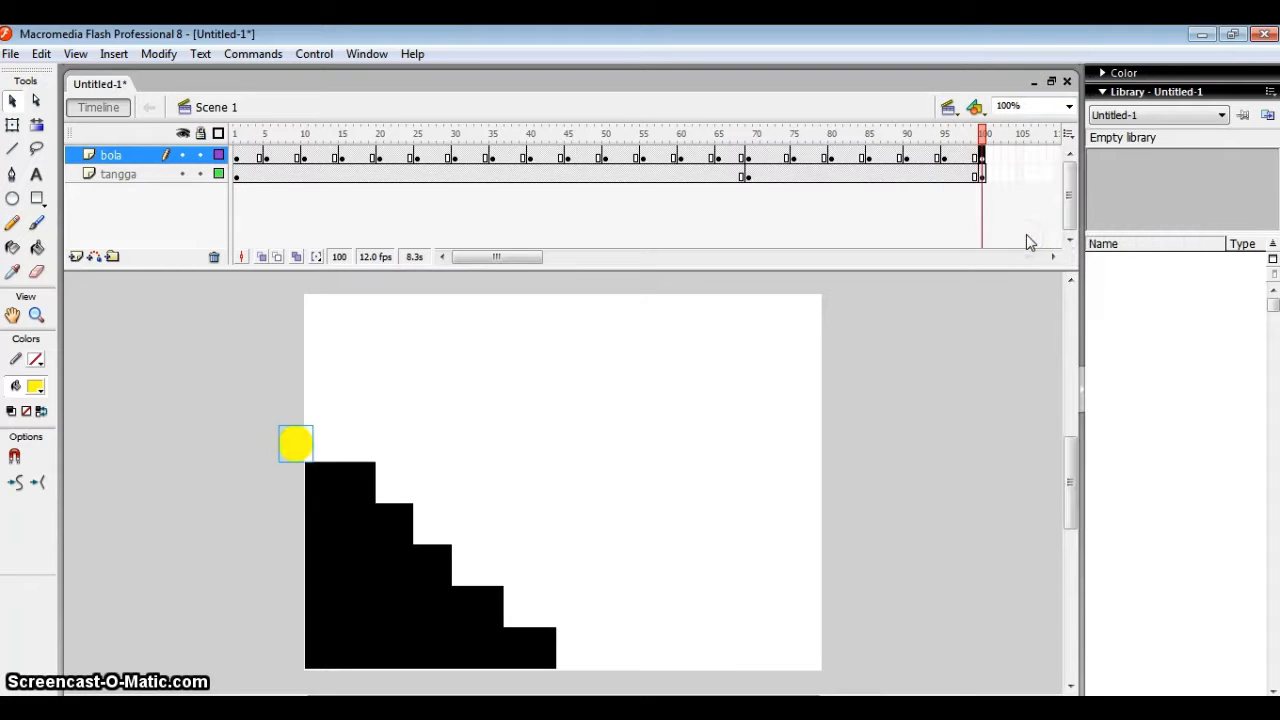
pyautogui.press('Return')
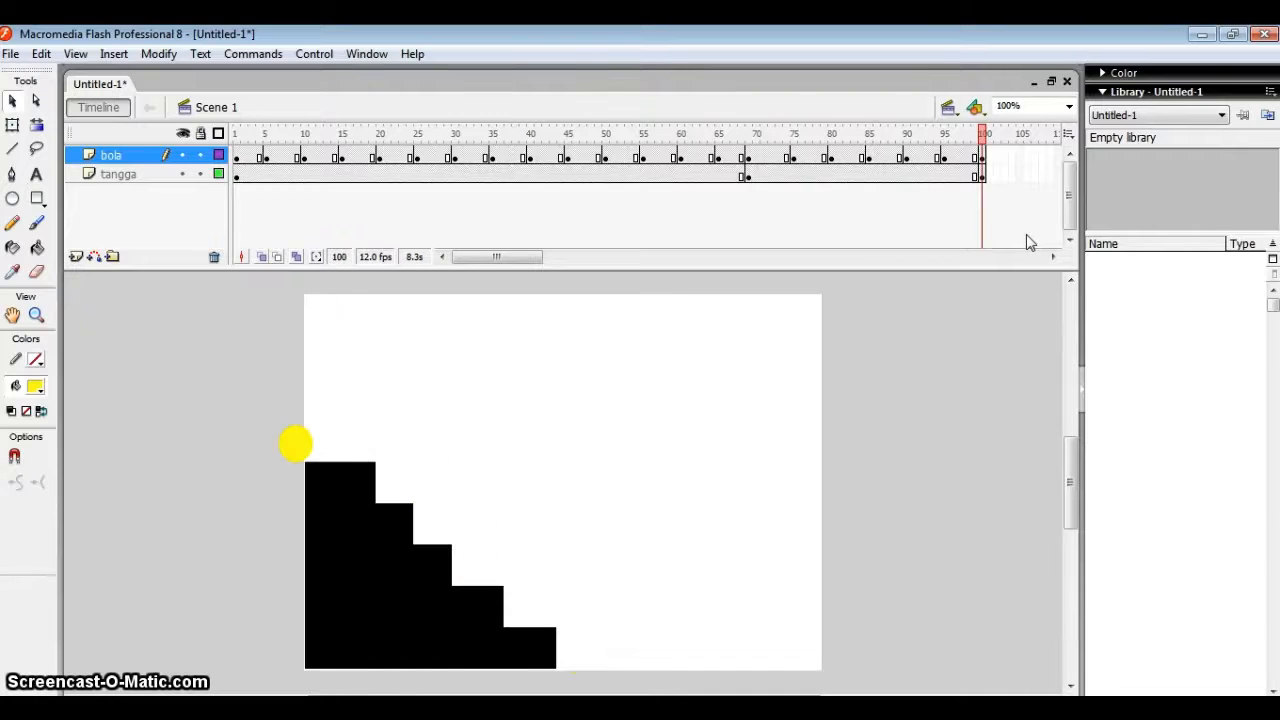
# Test the movie to preview the ball's untweened movement up the staircase, and close the preview
pyautogui.click(974, 166)
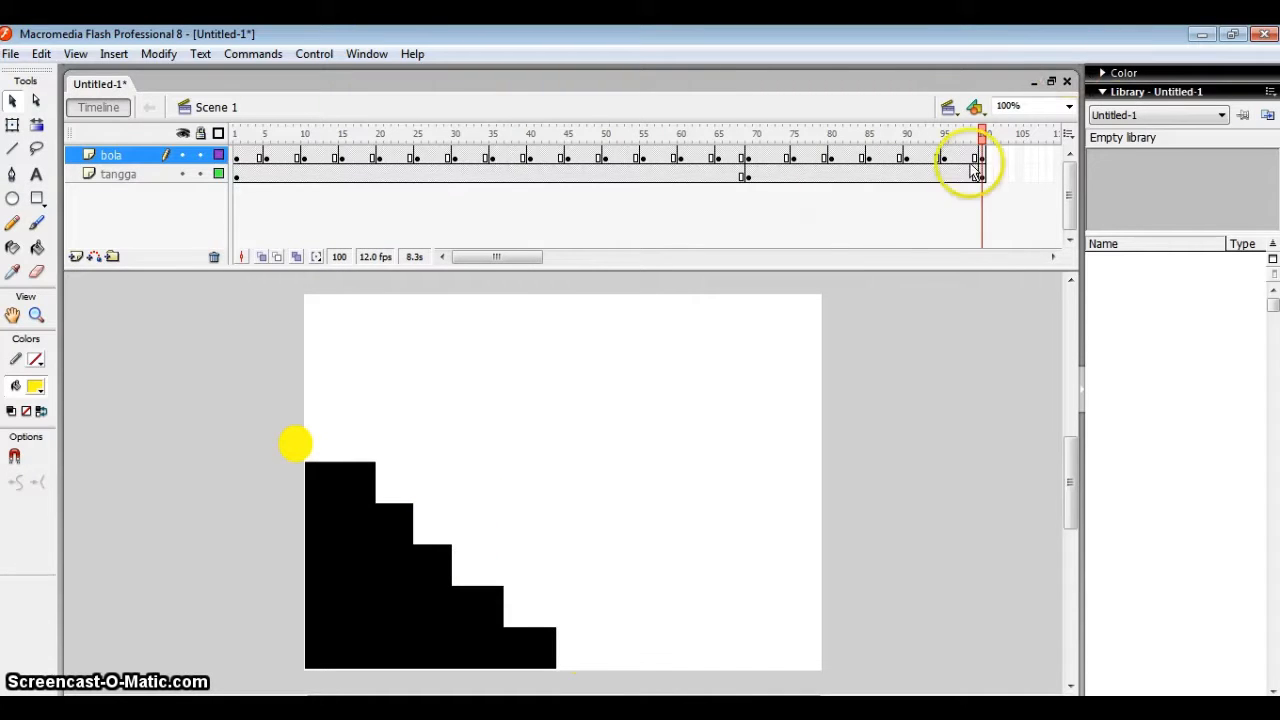
pyautogui.click(880, 290)
pyautogui.hotkey('ctrl', 'Return')
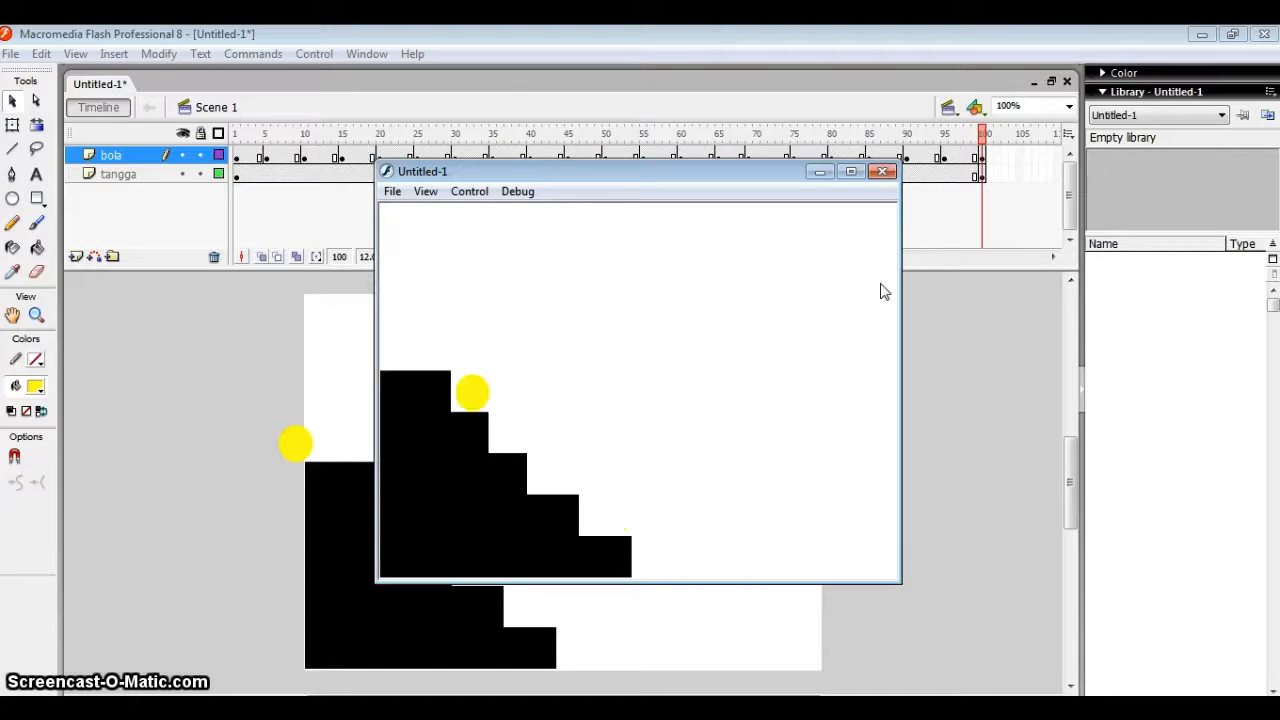
pyautogui.click(882, 171)
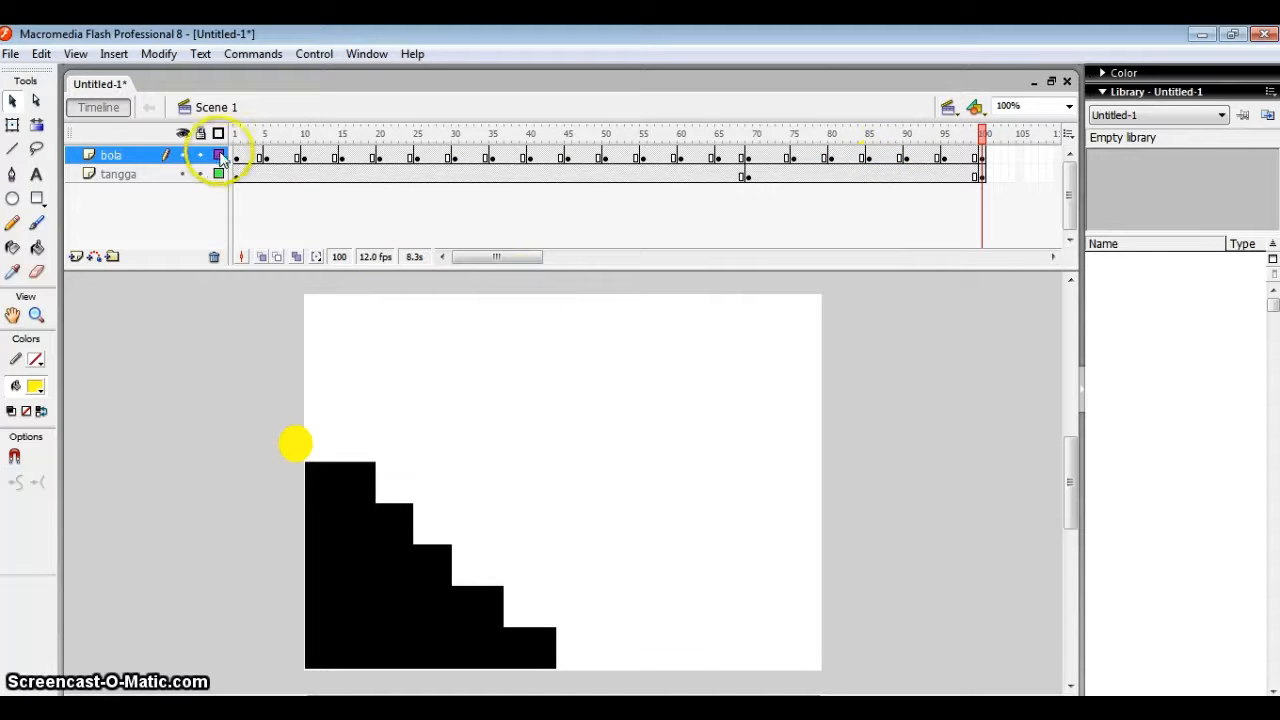
# Create motion tweens across frames 1 to 100 of the bola layer, and test the movie before closing the preview
pyautogui.click(237, 157)
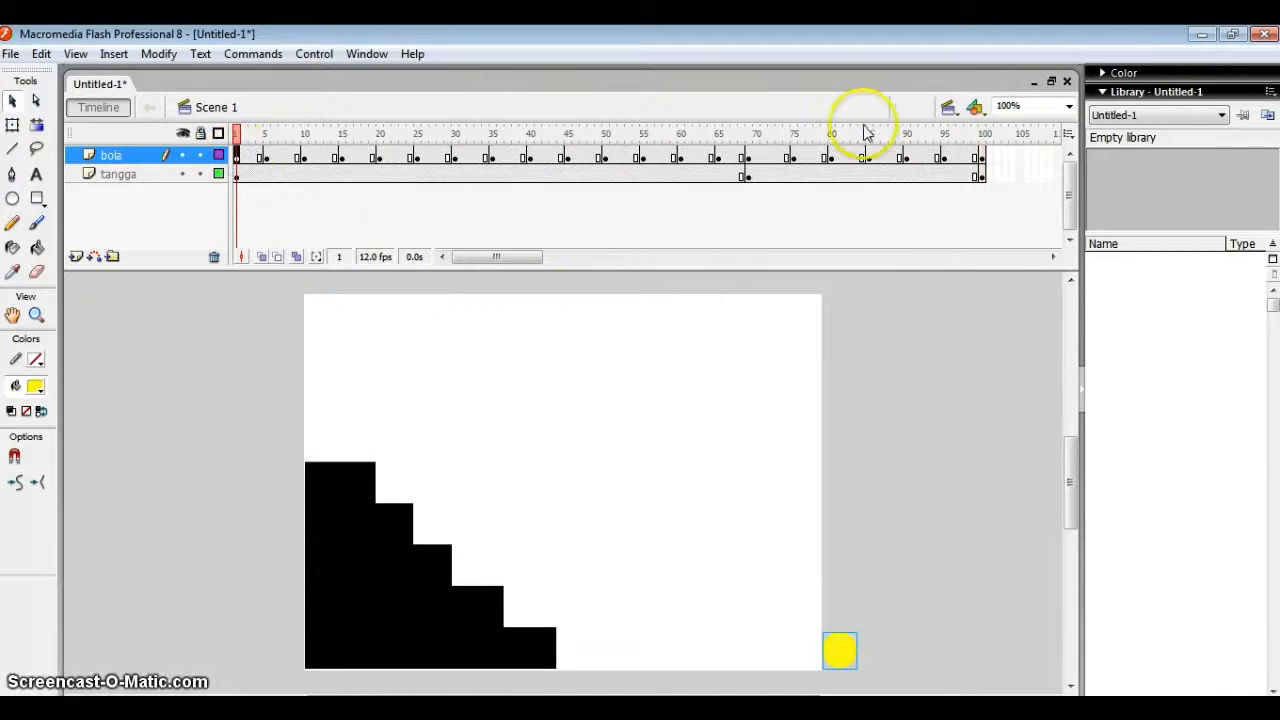
pyautogui.click(983, 157)
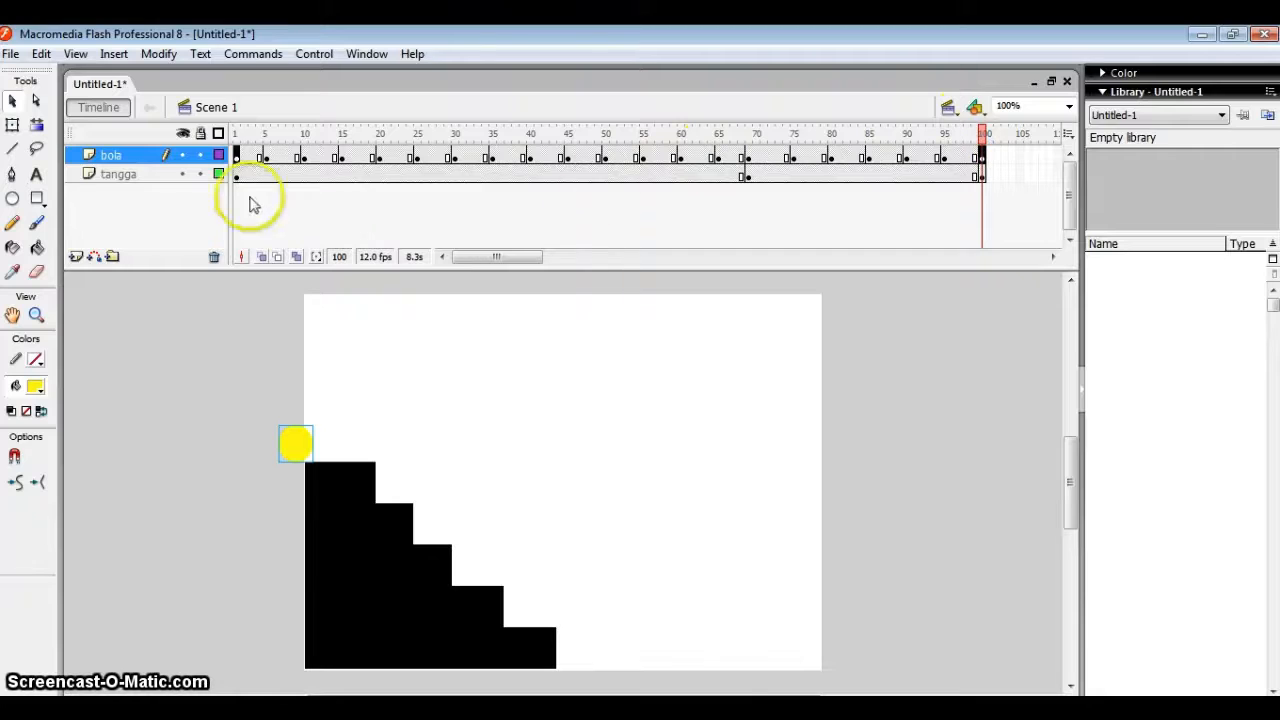
pyautogui.click(239, 159)
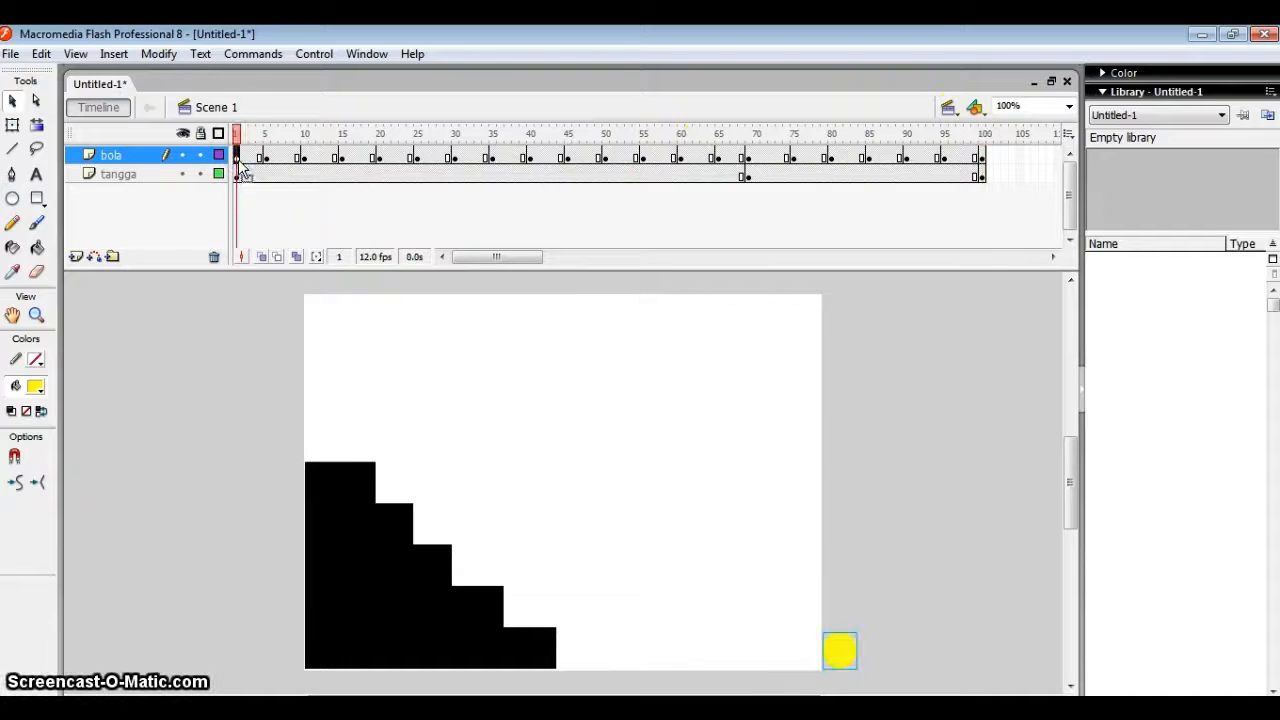
pyautogui.keyDown('shift'); pyautogui.click(983, 158); pyautogui.keyUp('shift')
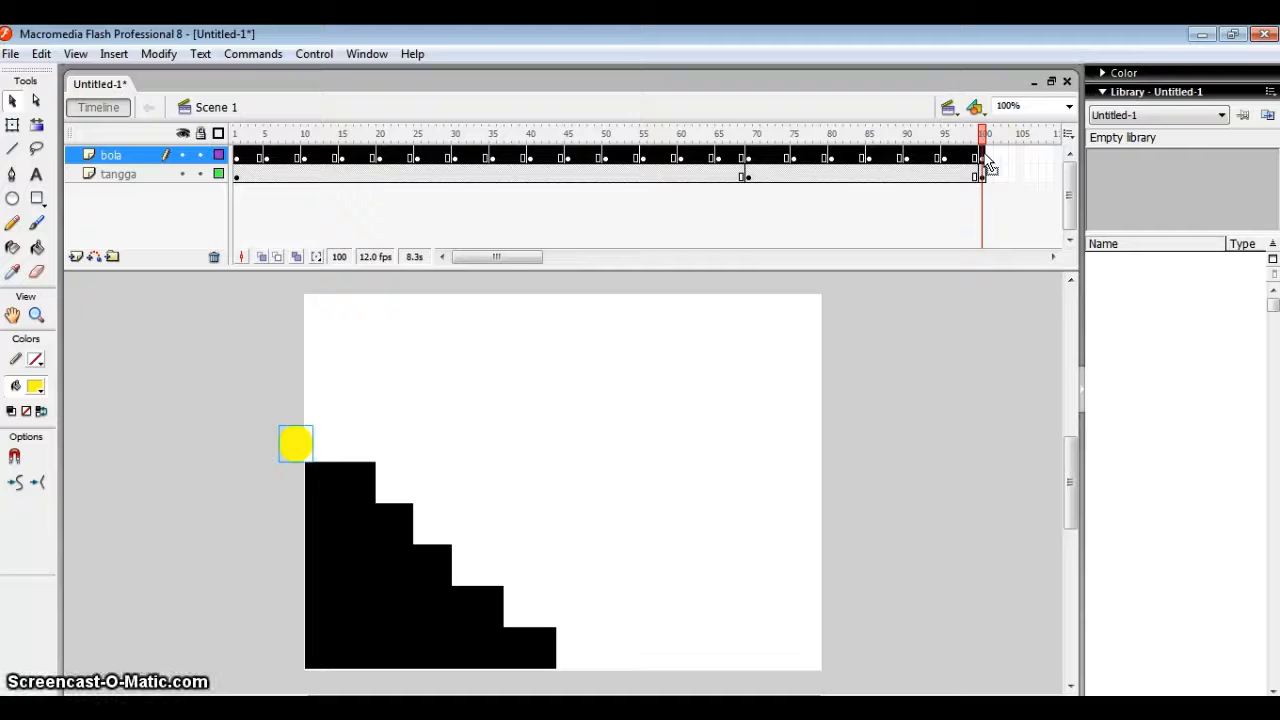
pyautogui.rightClick(983, 157)
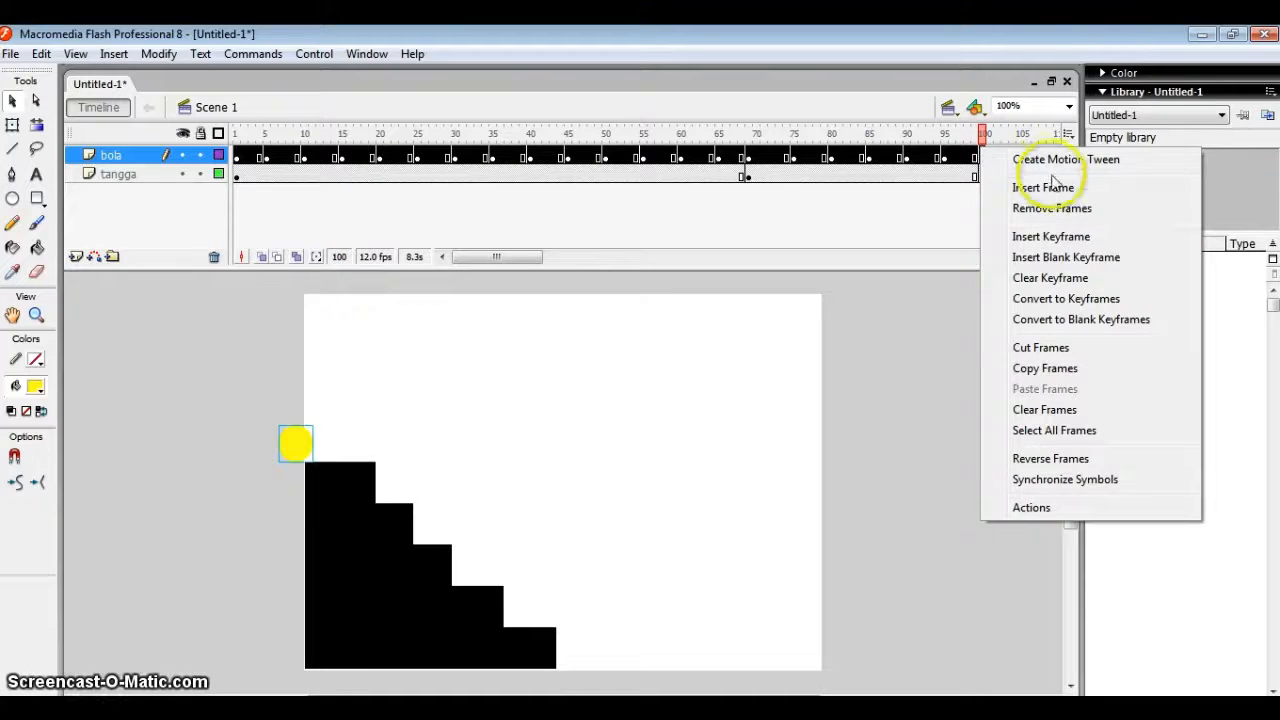
pyautogui.click(1062, 162)
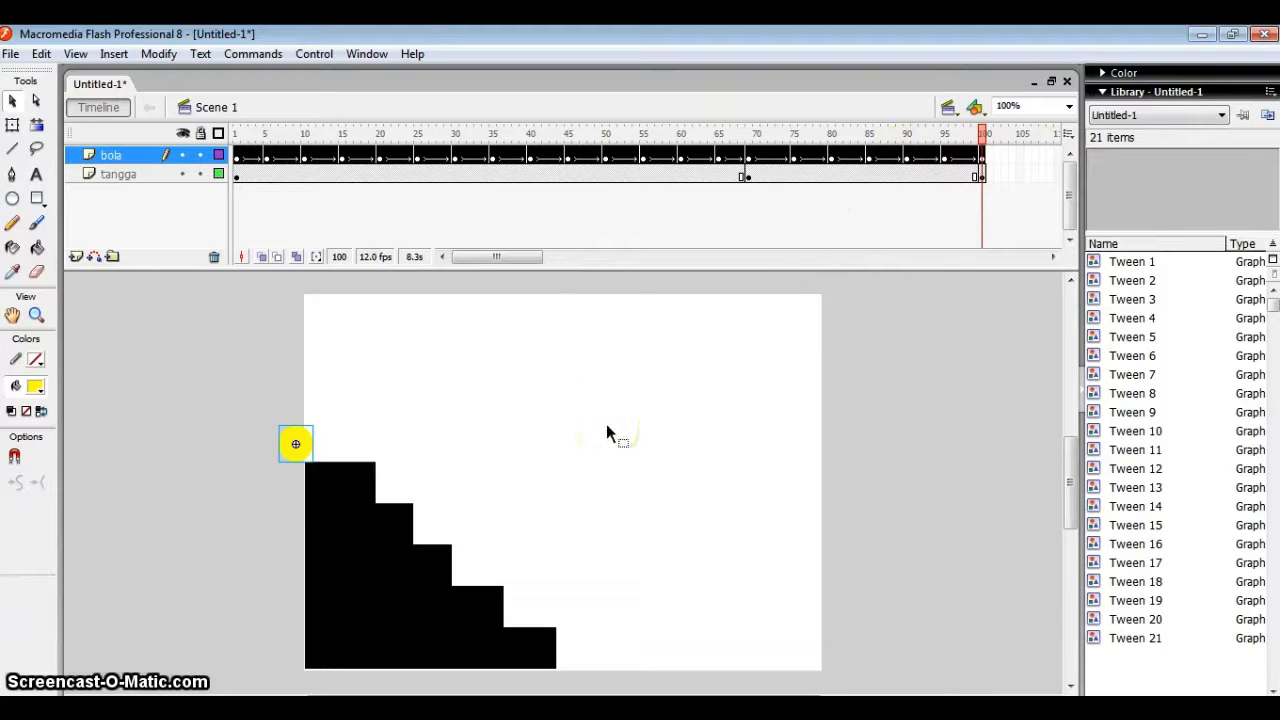
pyautogui.hotkey('ctrl', 'Return')
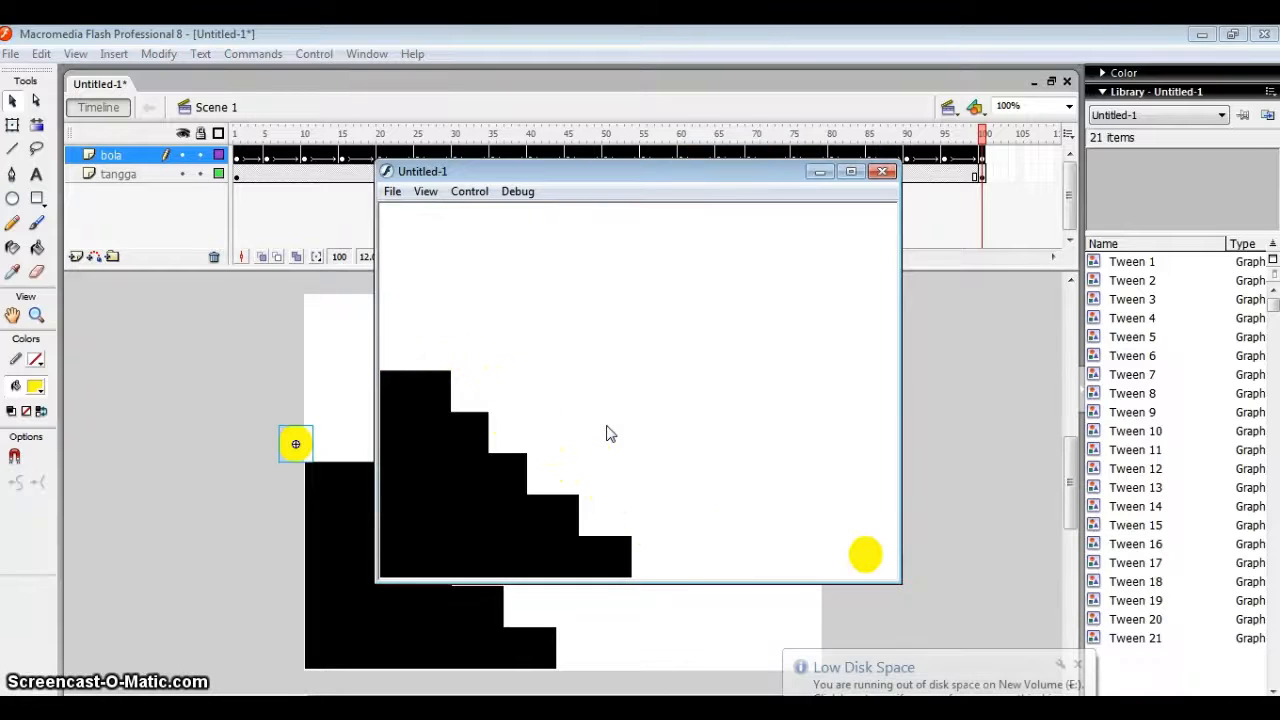
pyautogui.click(882, 172)
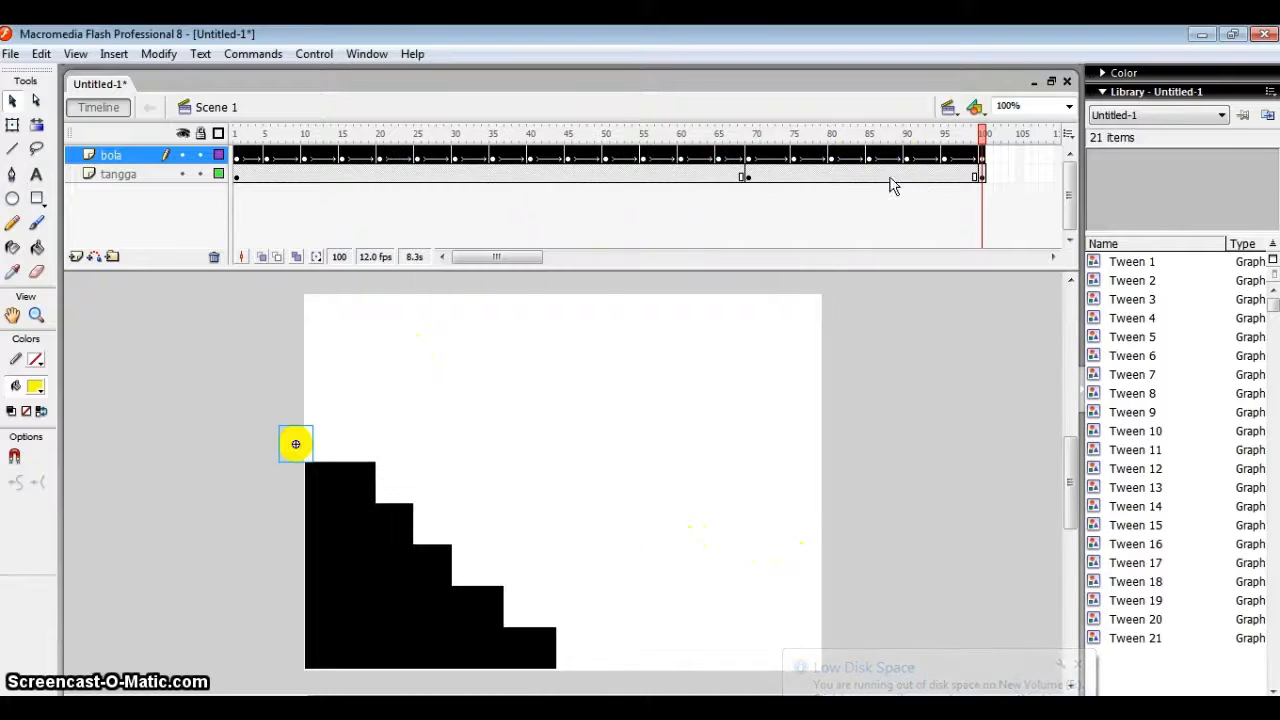